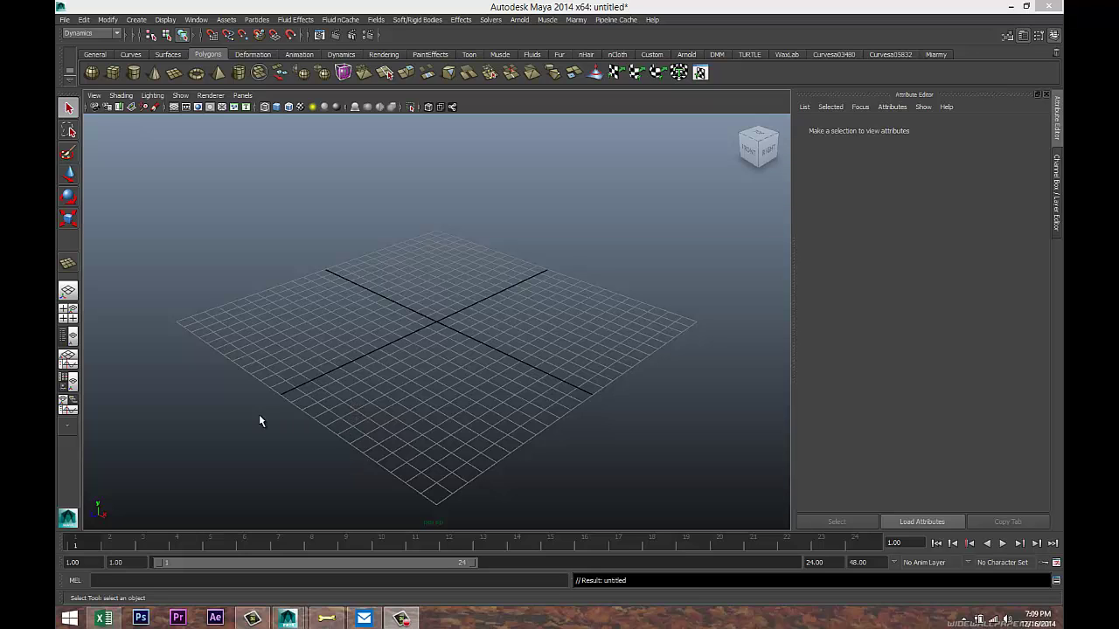
- Import lemon.jpg from the Desktop as an image plane in the front view
left_click(68, 312)
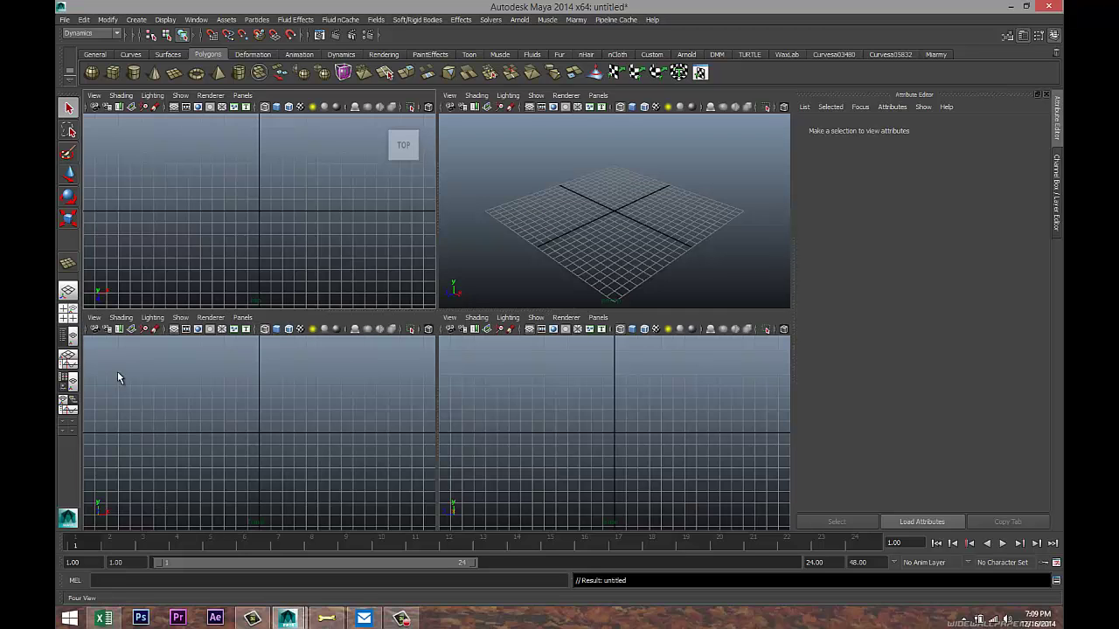
left_click(93, 318)
mouse_move(183, 514)
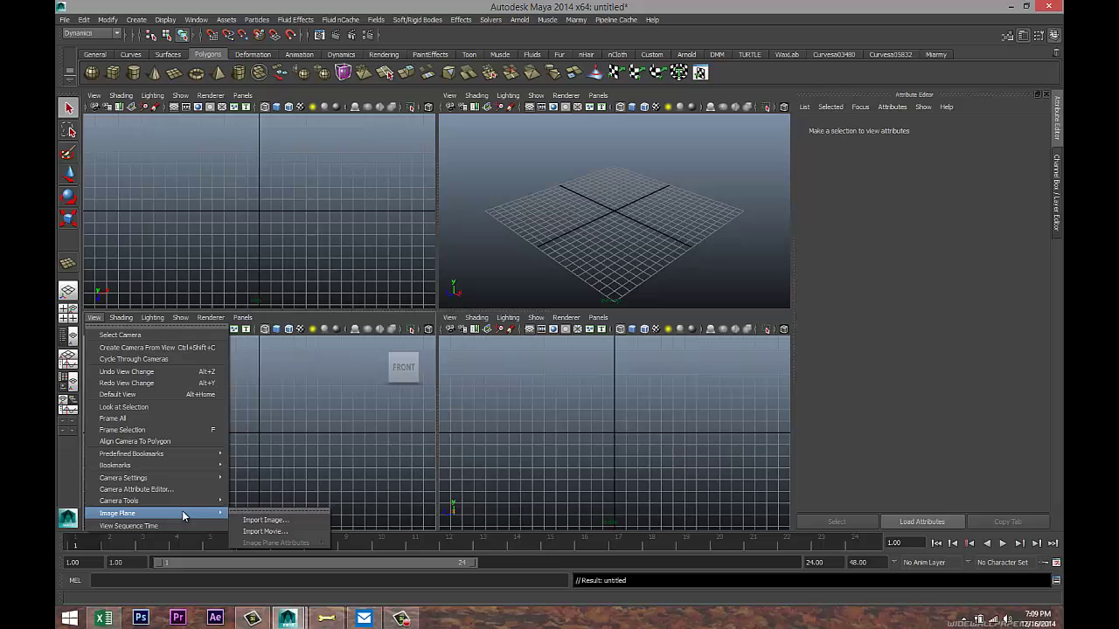
left_click(264, 520)
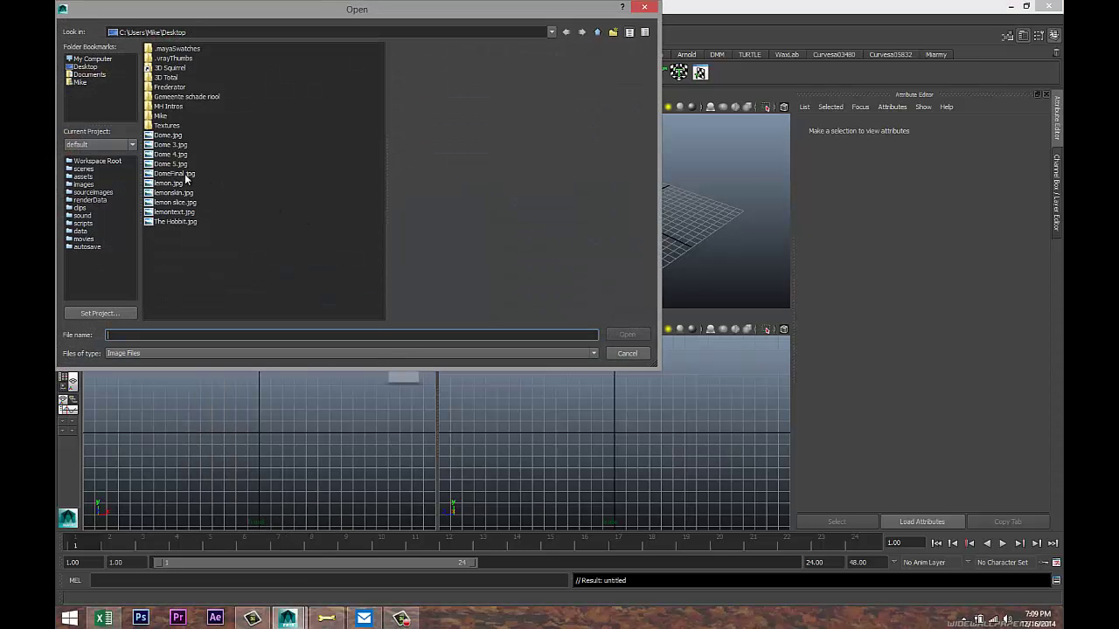
left_click(169, 184)
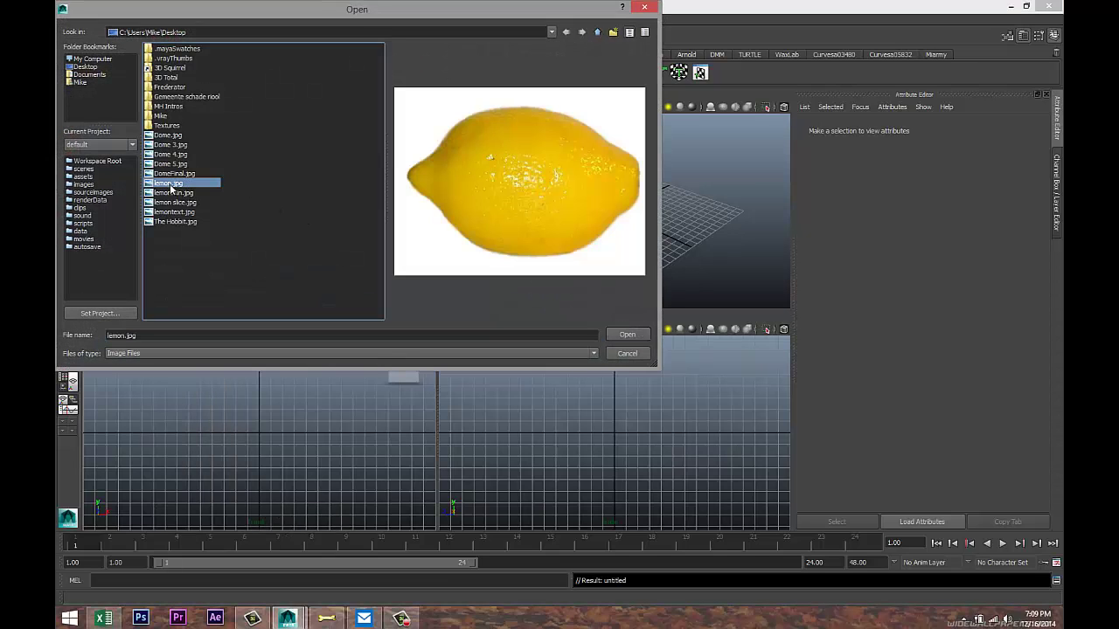
left_click(629, 335)
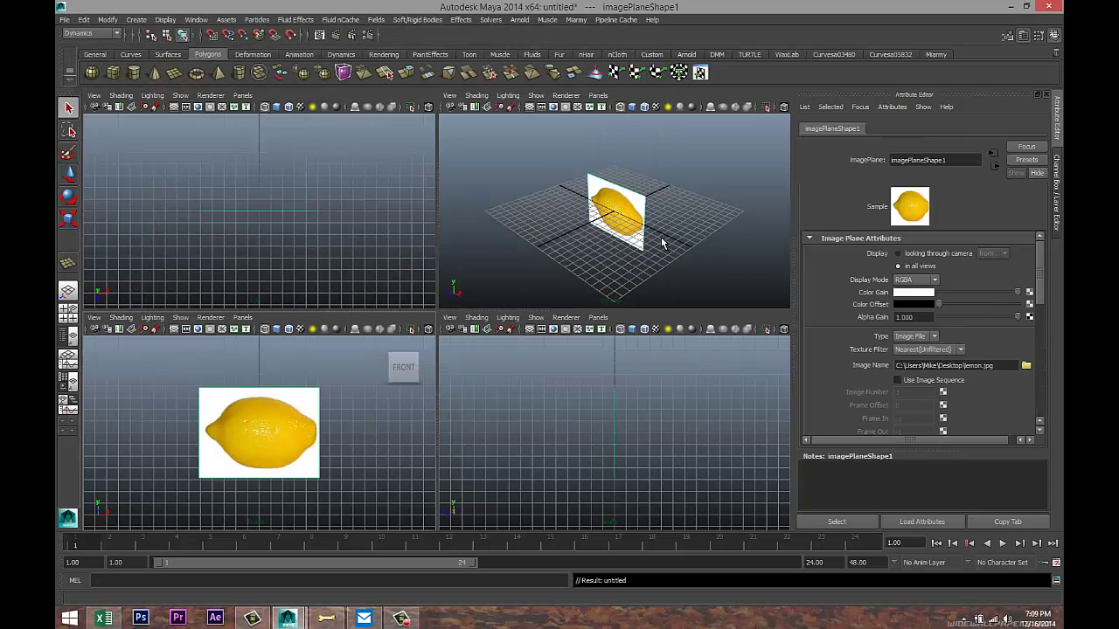
- Draw a polygon sphere in the perspective view in front of the lemon image, at about X 0.15, Z 8.19, and display it shaded
key("space")
left_click_drag(548, 303, 582, 320, "alt")
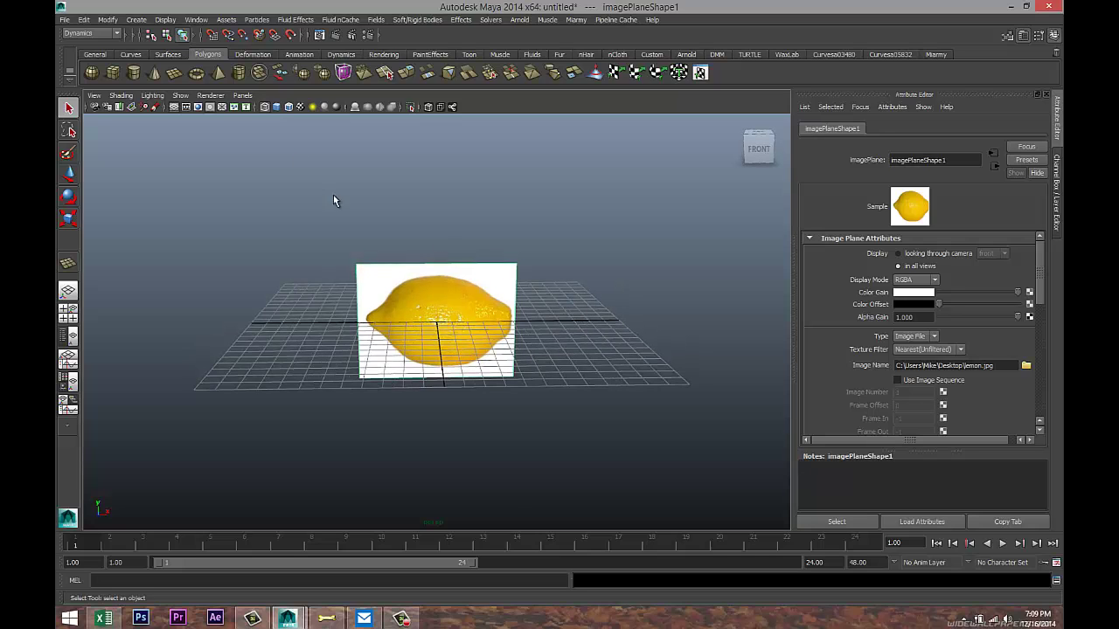
left_click(92, 72)
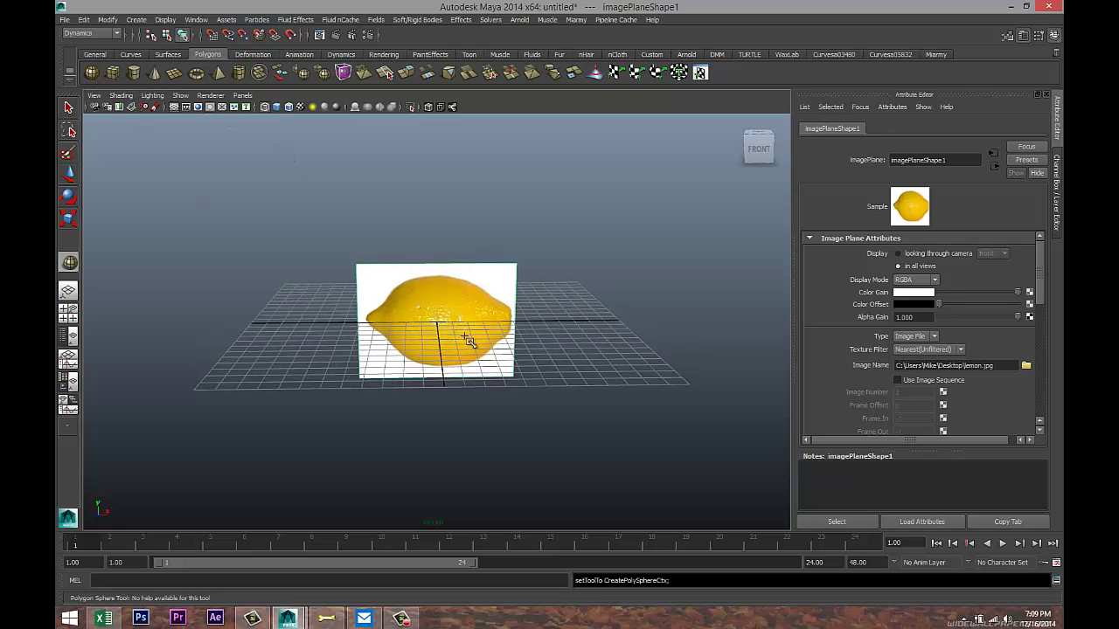
left_click_drag(444, 365, 500, 380)
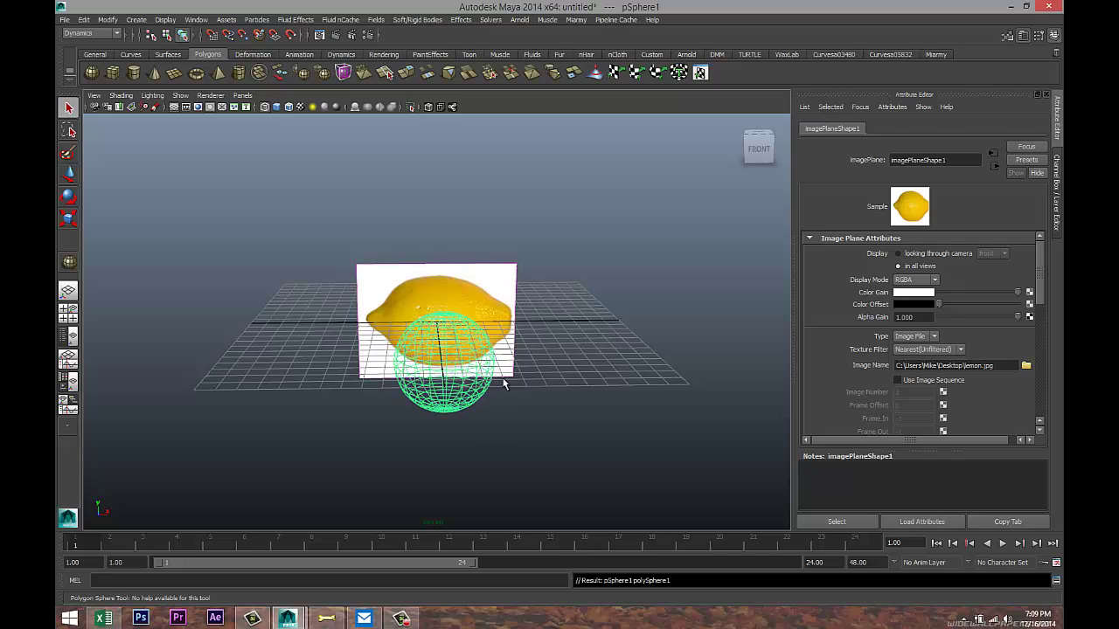
key("5")
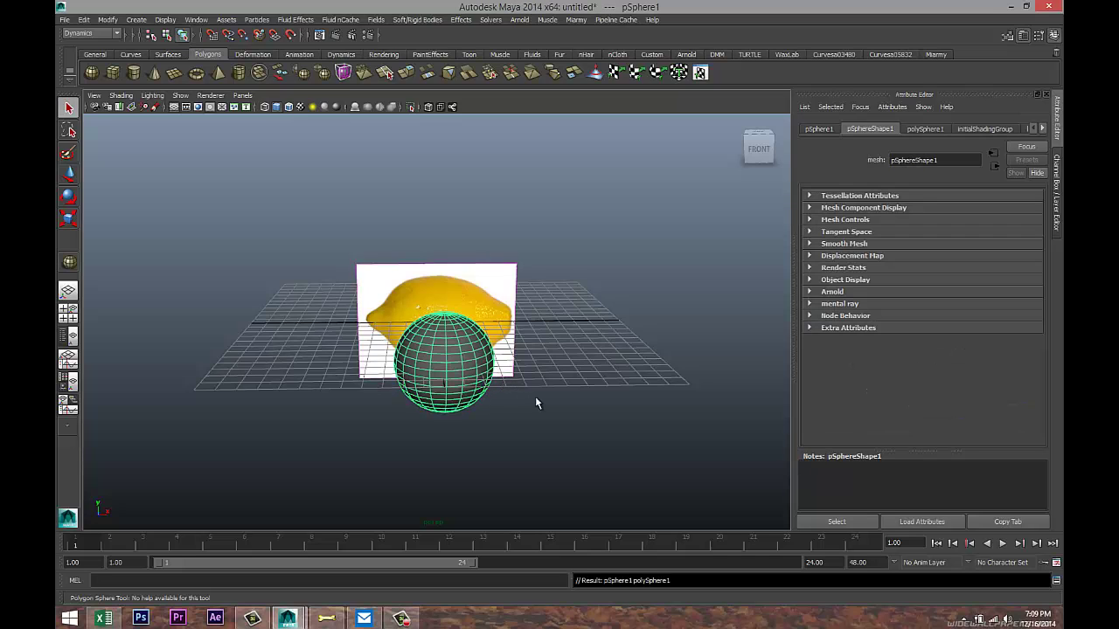
- Rotate the sphere to 90 degrees about the Z axis so its poles point sideways
key("e")
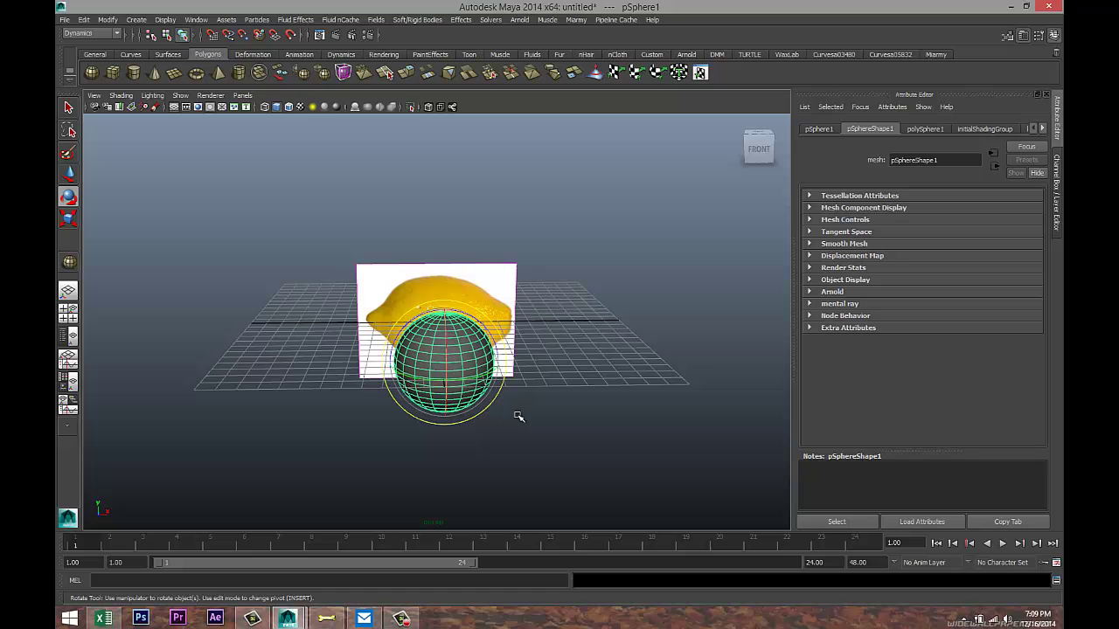
left_click_drag(570, 426, 558, 453, "alt")
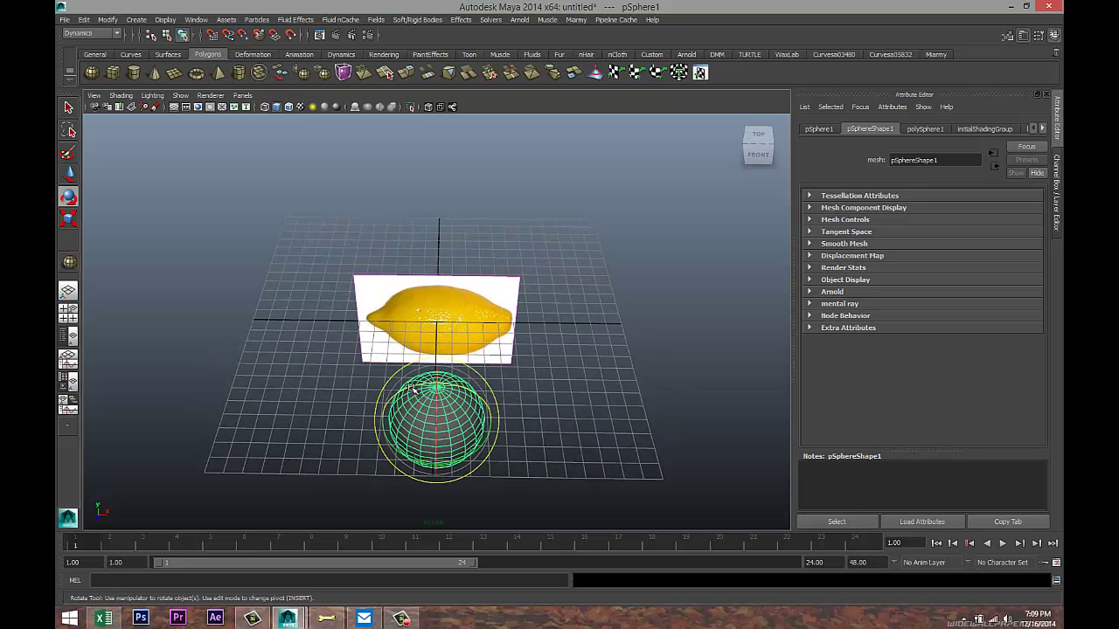
left_click_drag(416, 390, 372, 440)
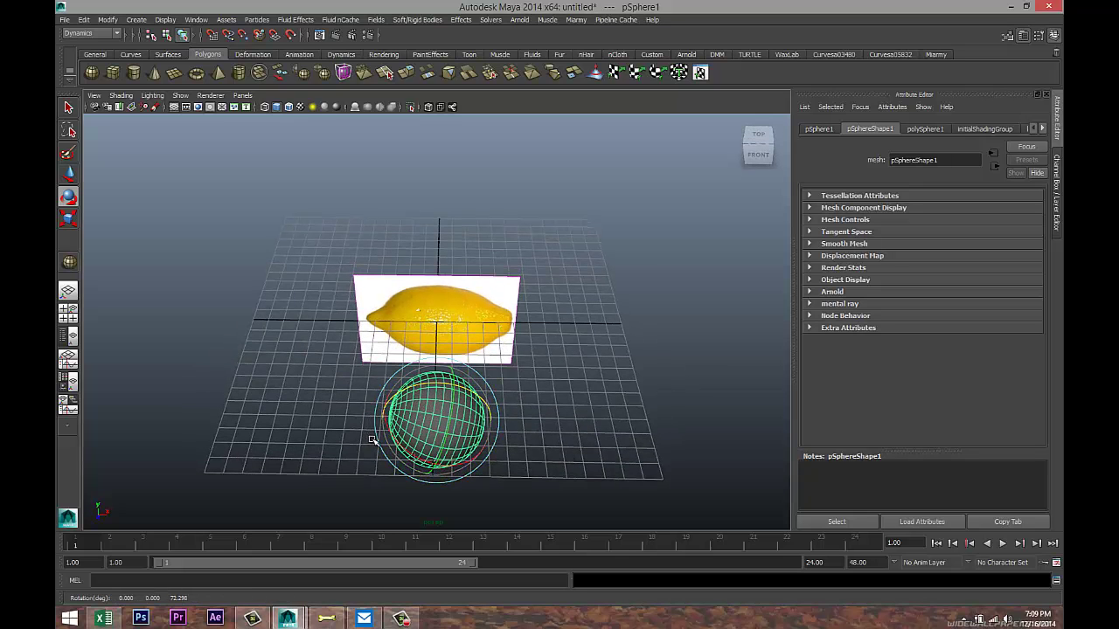
left_click(826, 130)
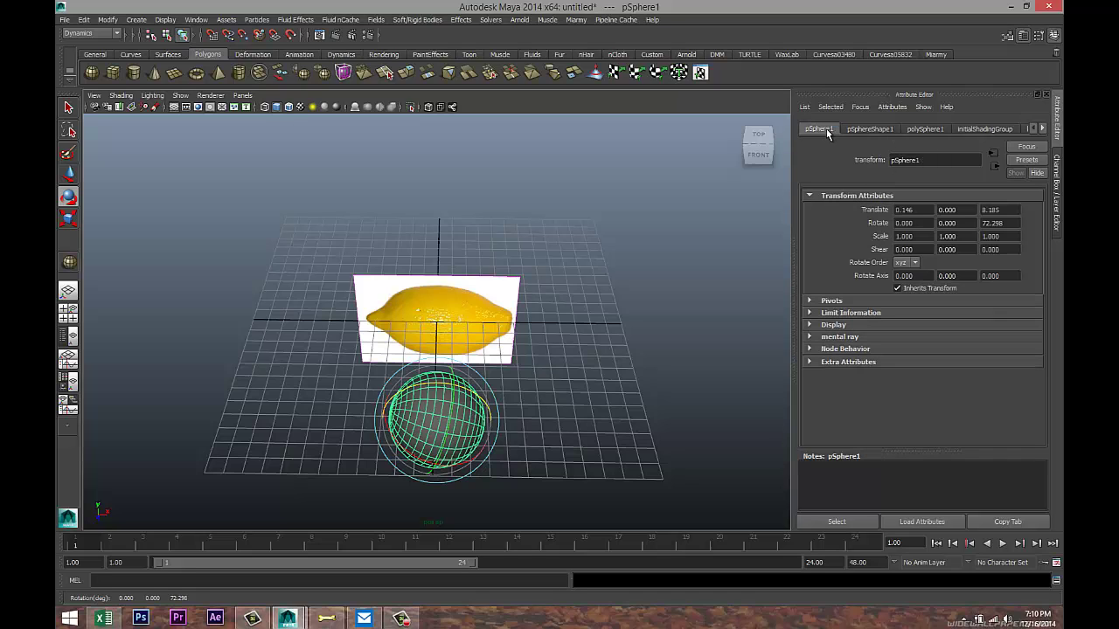
left_click(993, 224)
type("90")
key("Return")
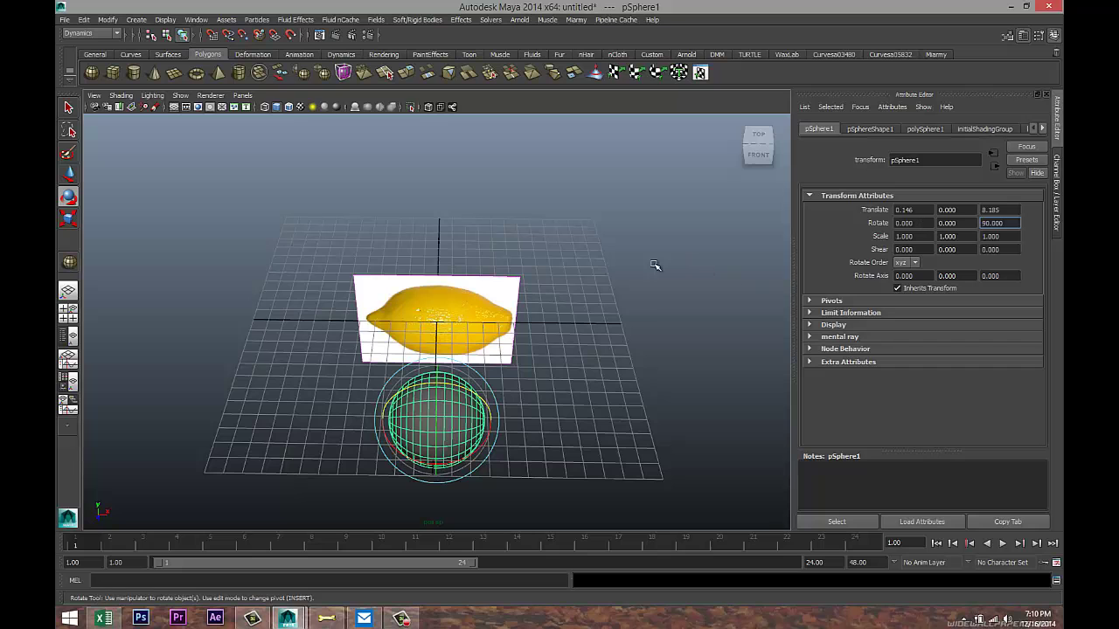
- Show the front view full size with the sphere shaded and X-ray display turned on over the lemon image
left_click_drag(620, 354, 627, 327, "alt")
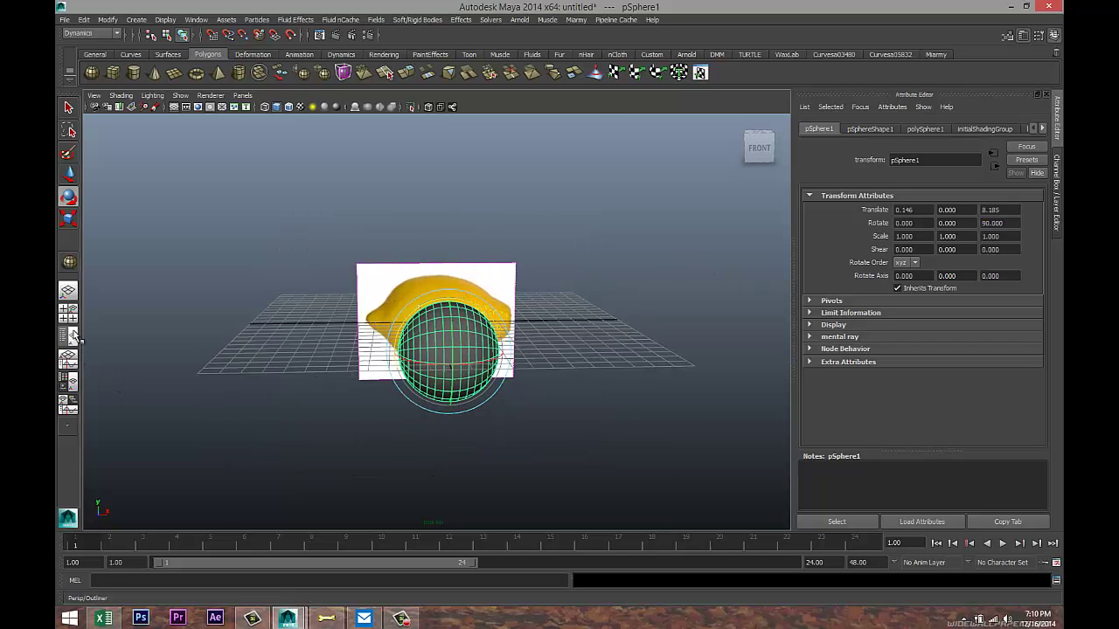
left_click(68, 313)
key("space")
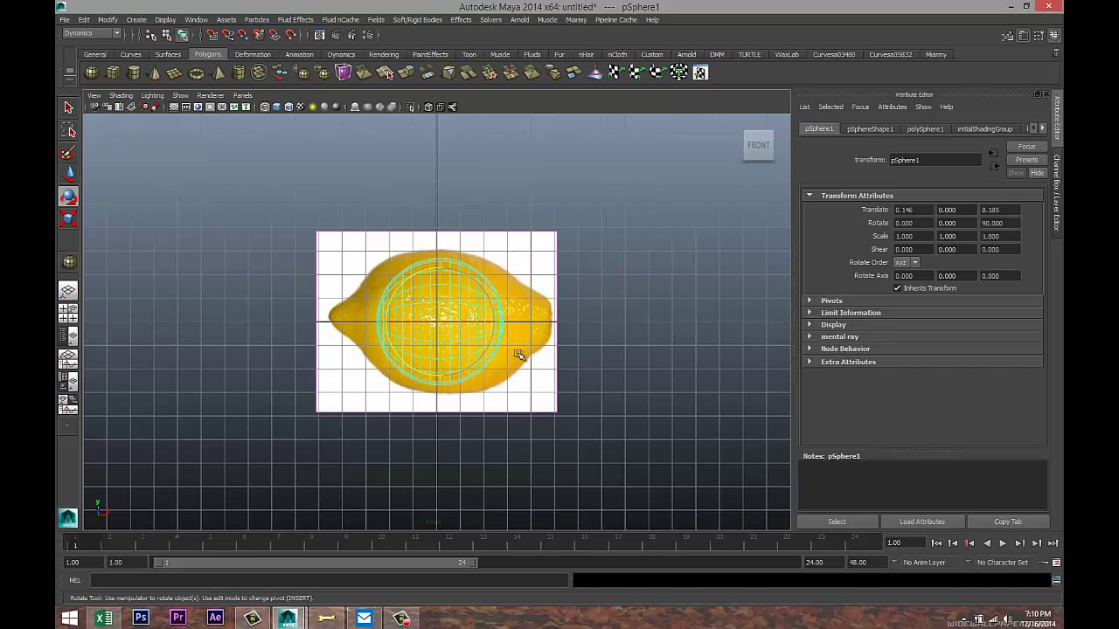
key("5")
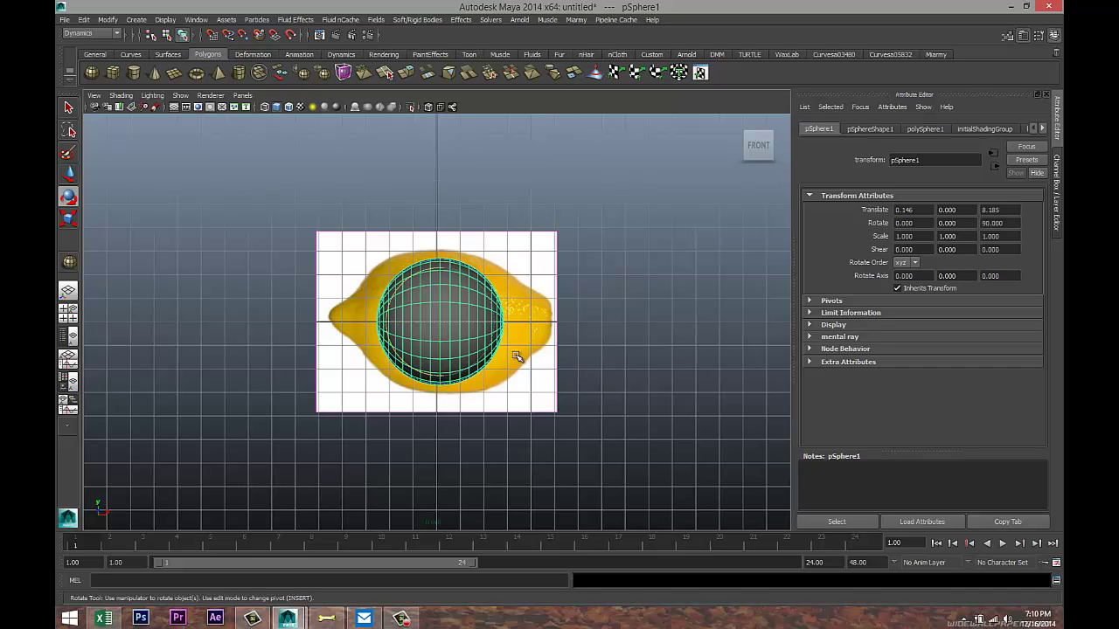
left_click(427, 106)
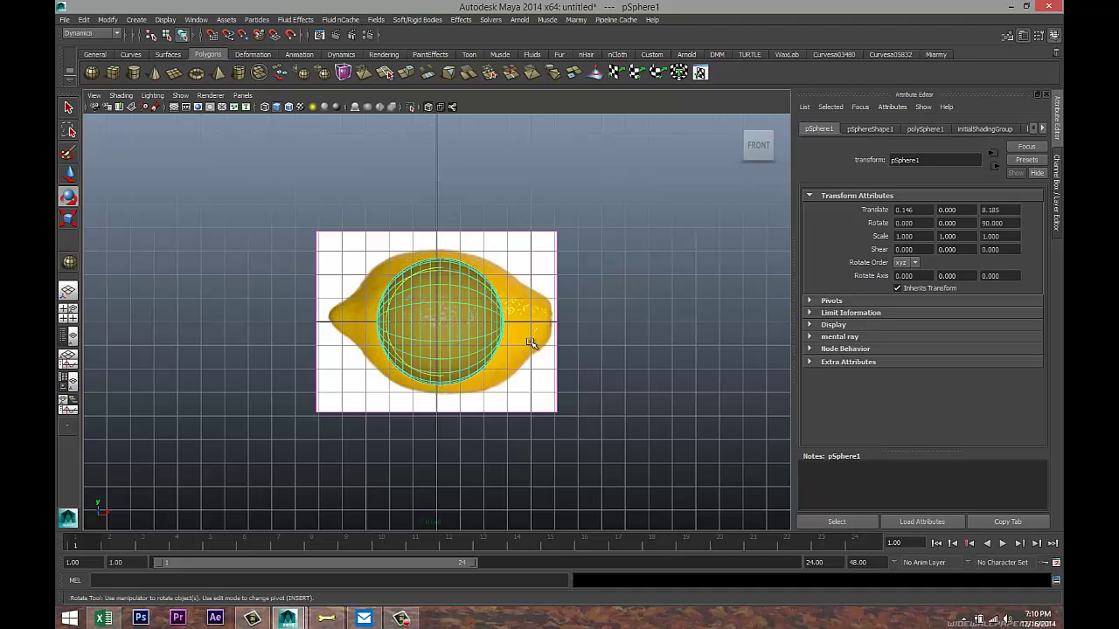
- Scale the sphere uniformly to about 1.125, and stretch it lengthwise to a Y scale of about 1.39 to match the lemon's body
key("r")
left_click_drag(437, 325, 451, 333)
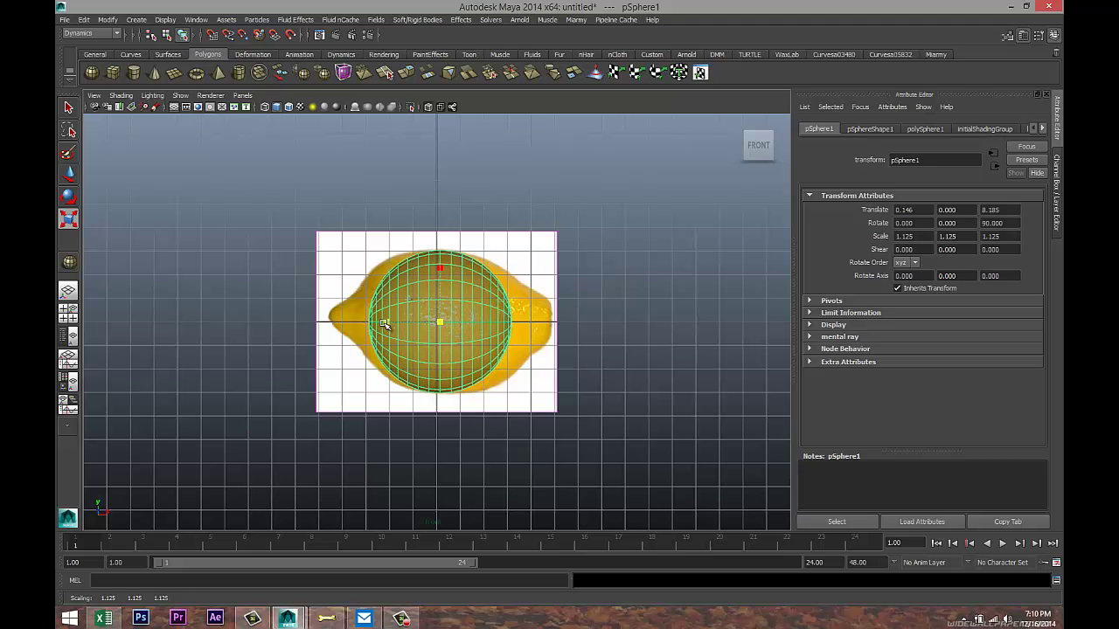
mouse_move(387, 325)
left_mouse_down()
mouse_move(355, 324)
mouse_move(374, 326)
left_mouse_up()
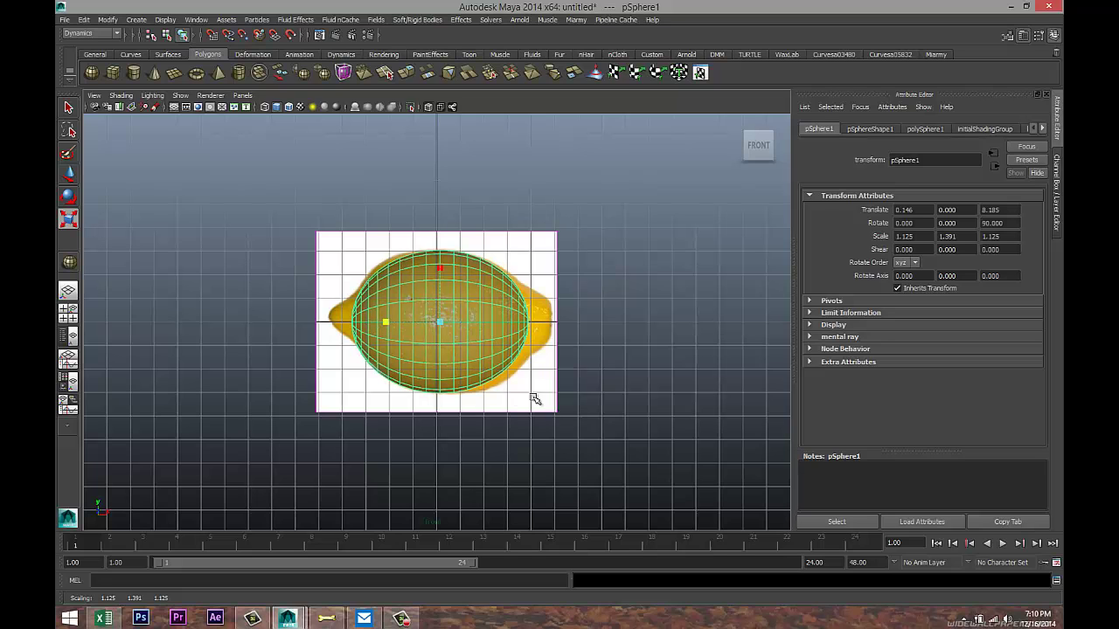
- Select the sphere's right-end vertices and move them to about X 4.54 so the mesh reaches the lemon's right tip
scroll(553, 404, "up", 1)
scroll(609, 378, "up", 1)
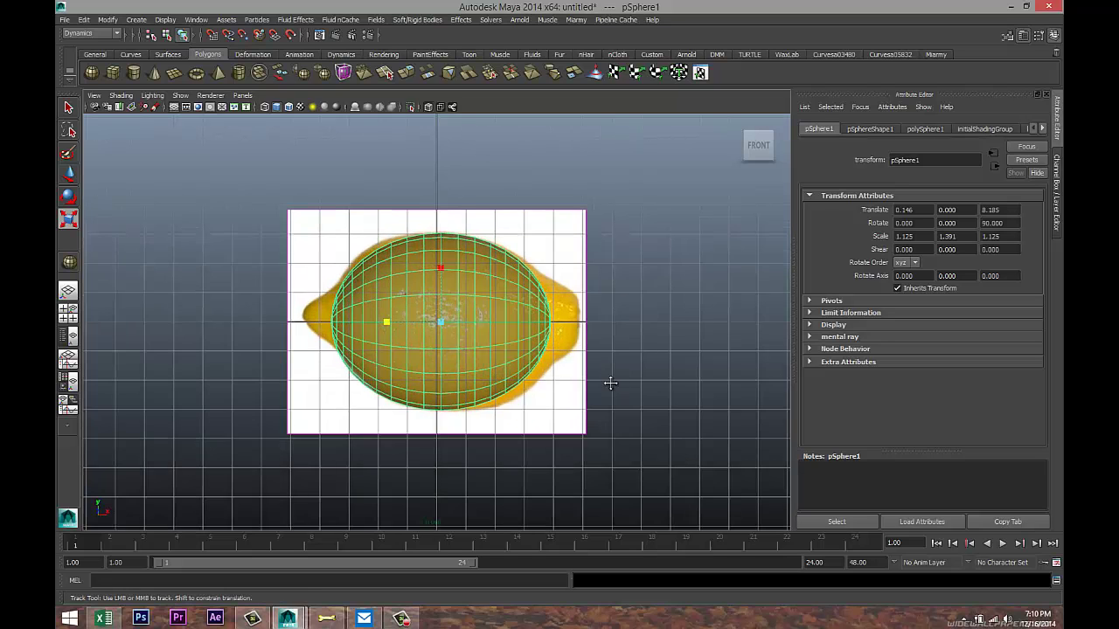
middle_click_drag(610, 383, 559, 367, "alt")
scroll(603, 412, "up", 2)
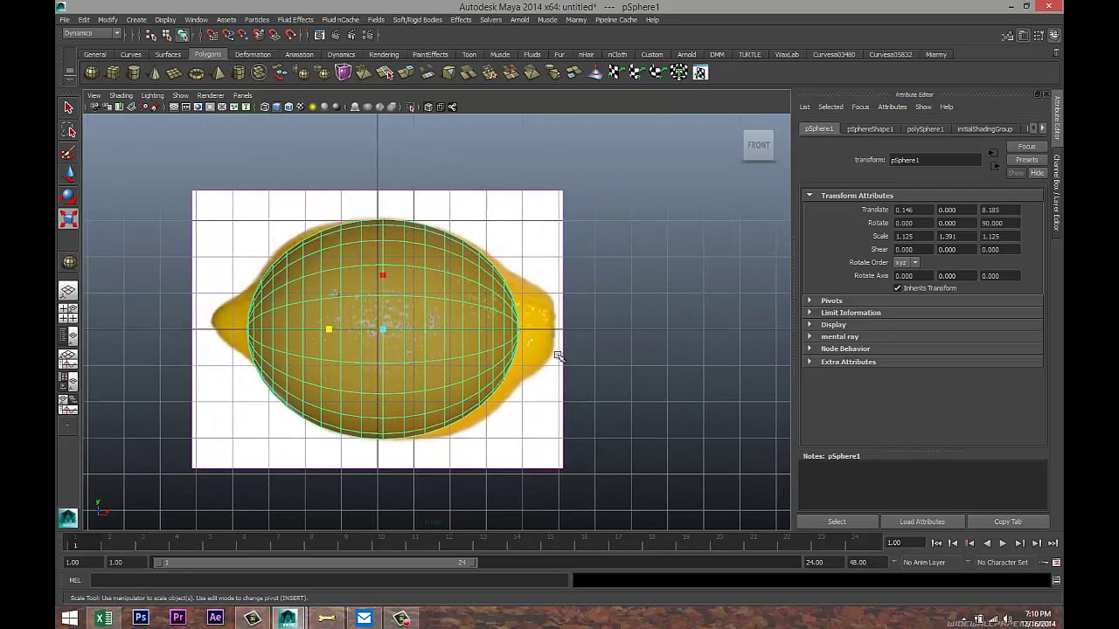
right_click_drag(501, 319, 455, 319)
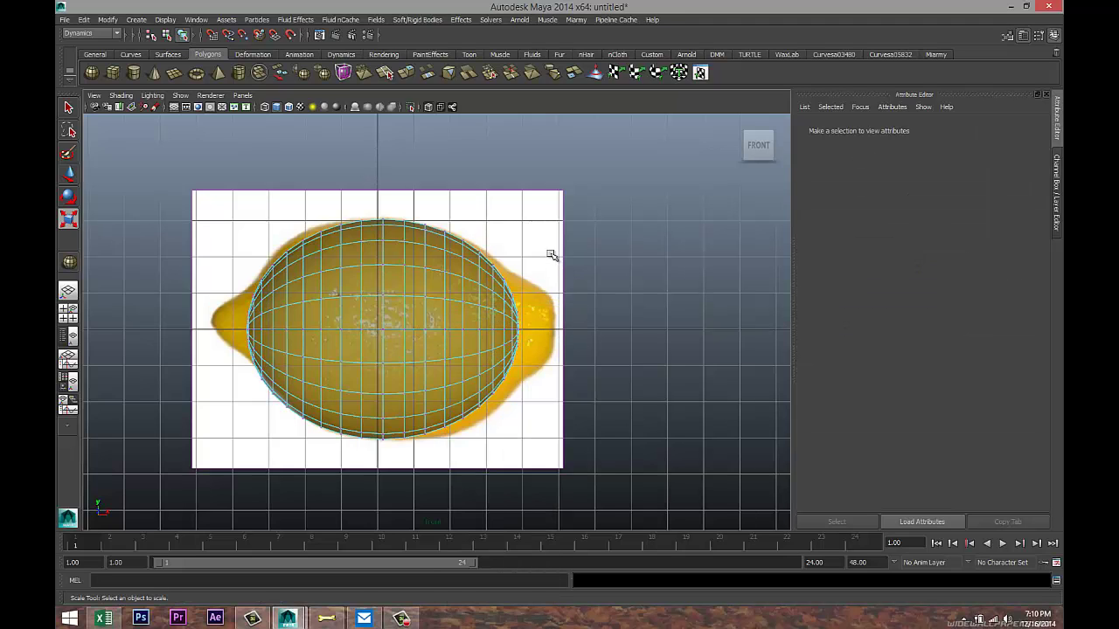
left_click_drag(566, 256, 490, 424)
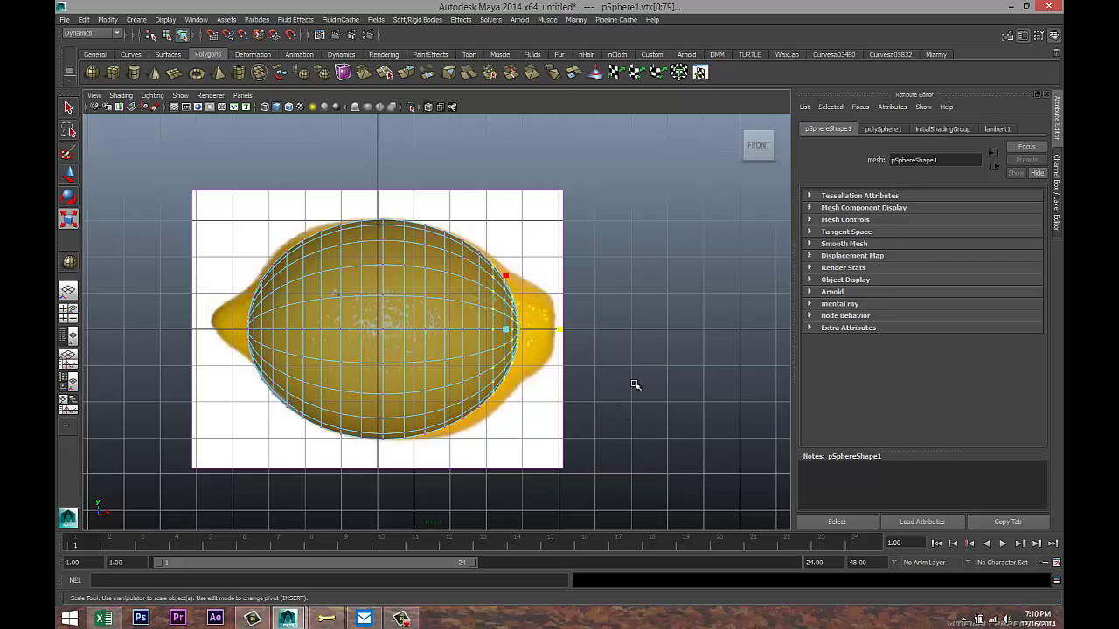
key("w")
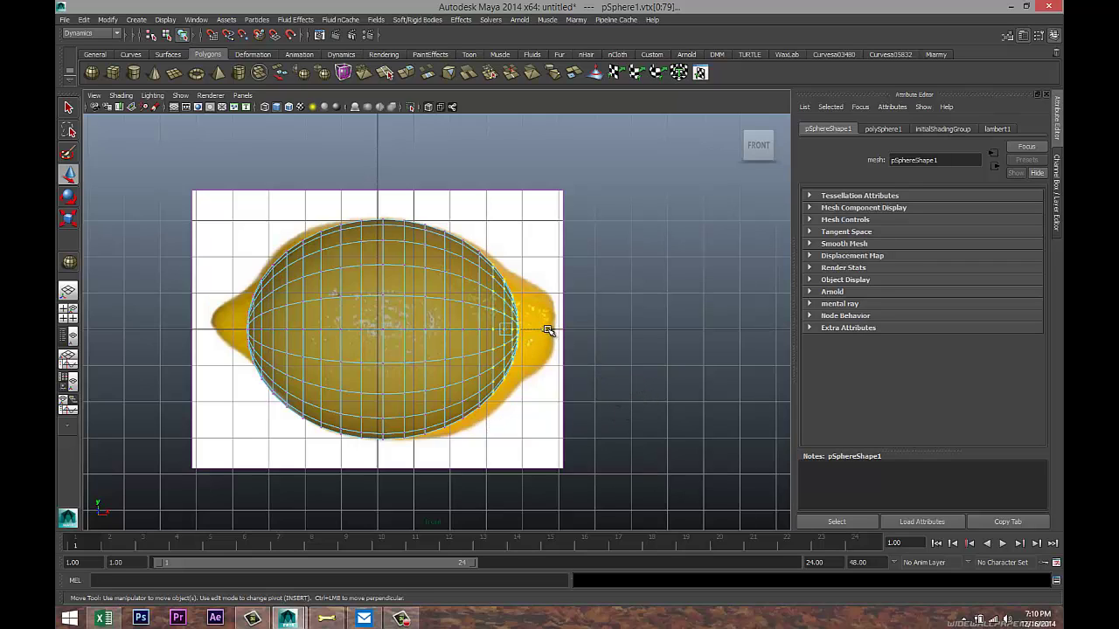
left_click_drag(551, 333, 583, 335)
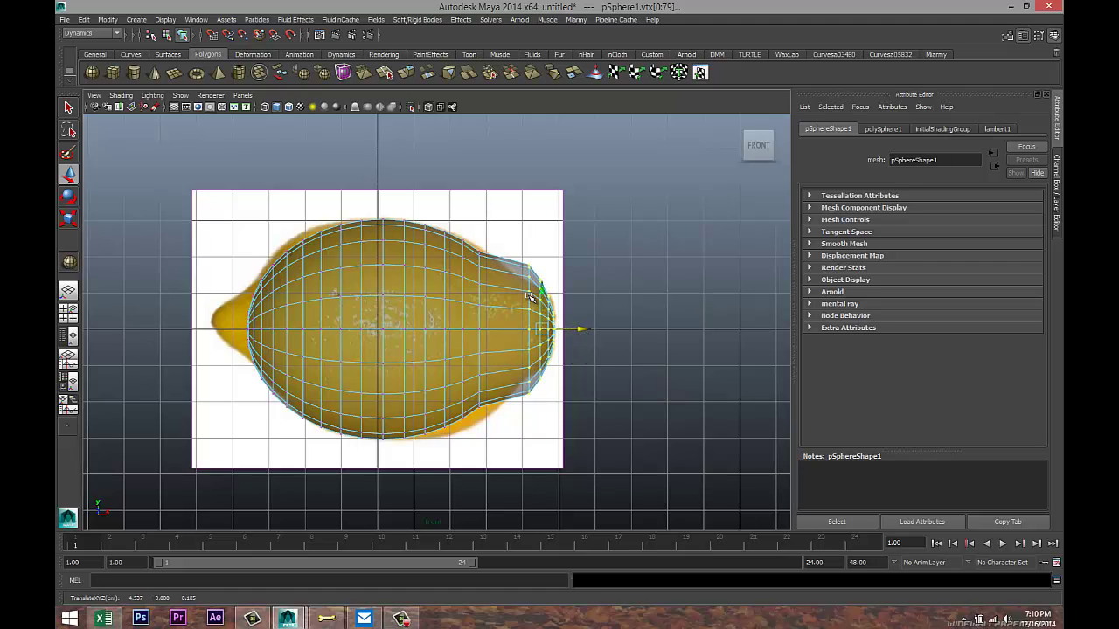
- Move the two inner vertex rings of the right tip back toward the body, the second to about X 4.17, following the lemon's outline
right_click_drag(530, 297, 511, 298)
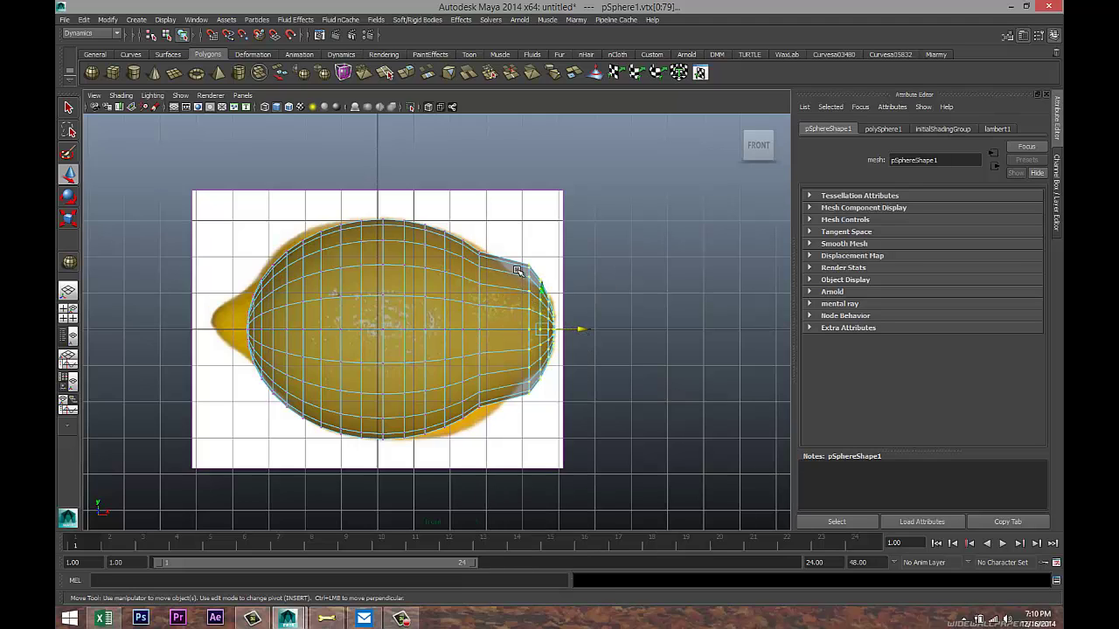
left_click_drag(512, 250, 537, 412)
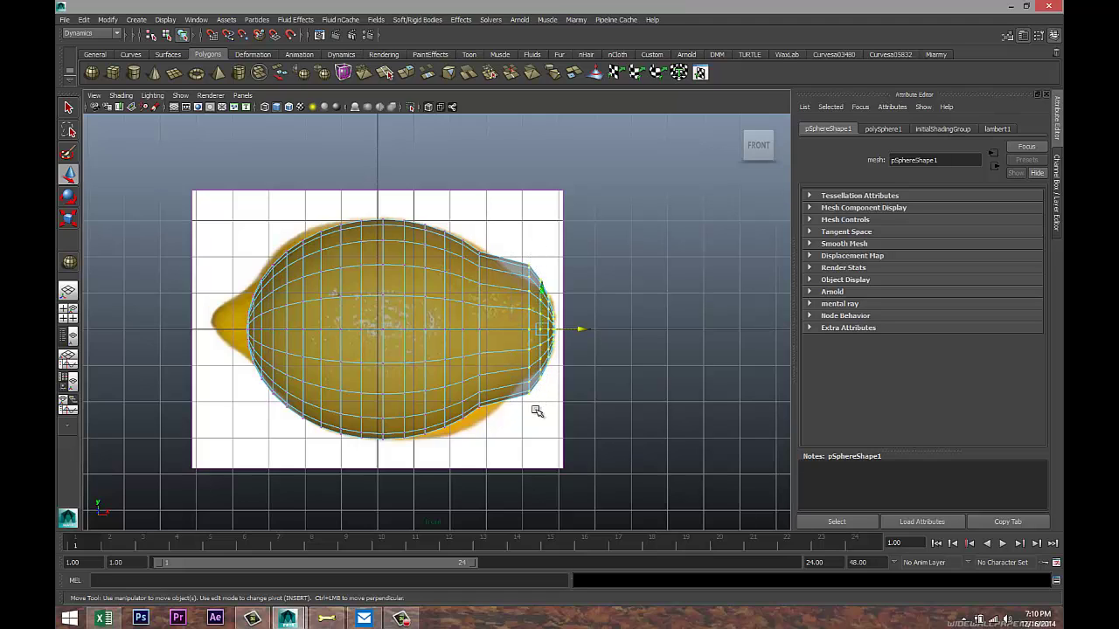
left_click_drag(568, 328, 545, 324)
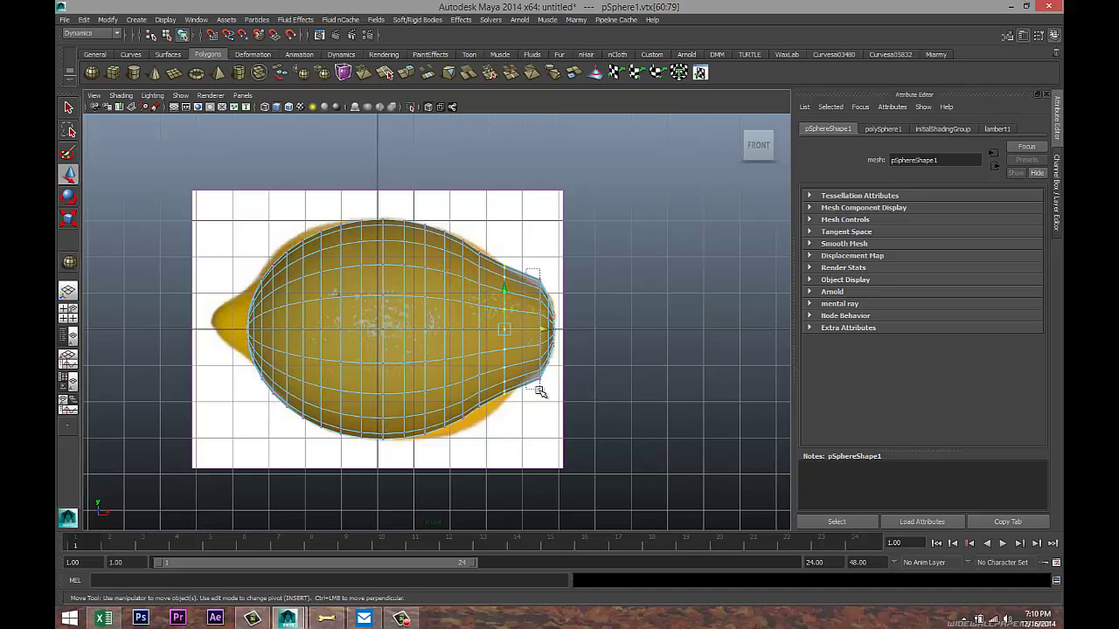
key("Left")
left_click_drag(579, 329, 570, 328)
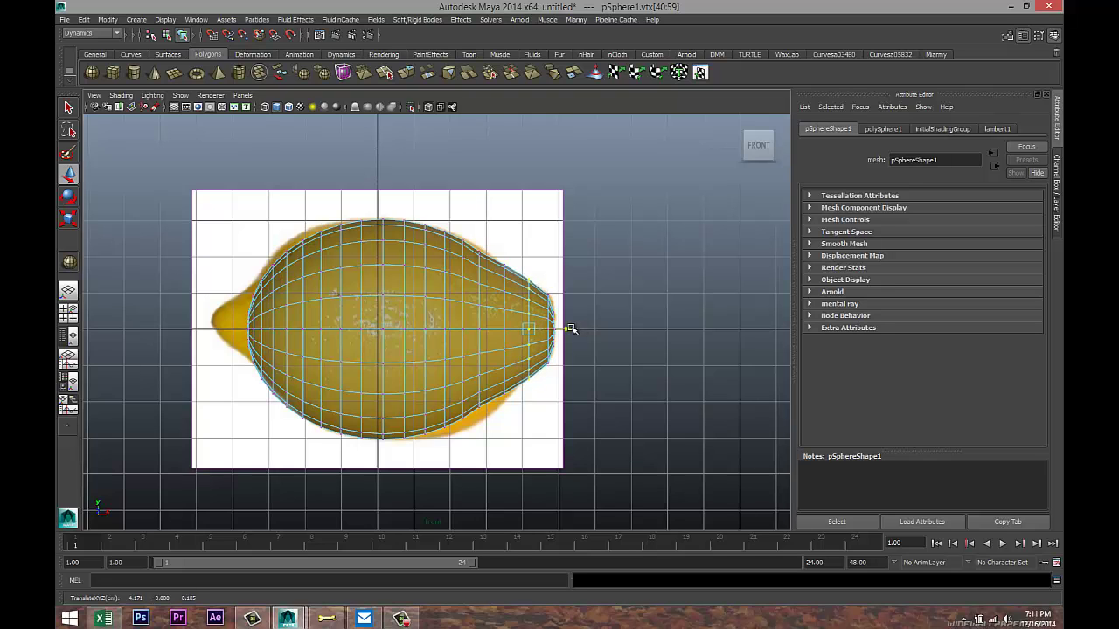
- Select the sphere's left-end vertices and move them to about X -4.35 so the mesh reaches the lemon's left tip
middle_click_drag(291, 368, 441, 353, "alt")
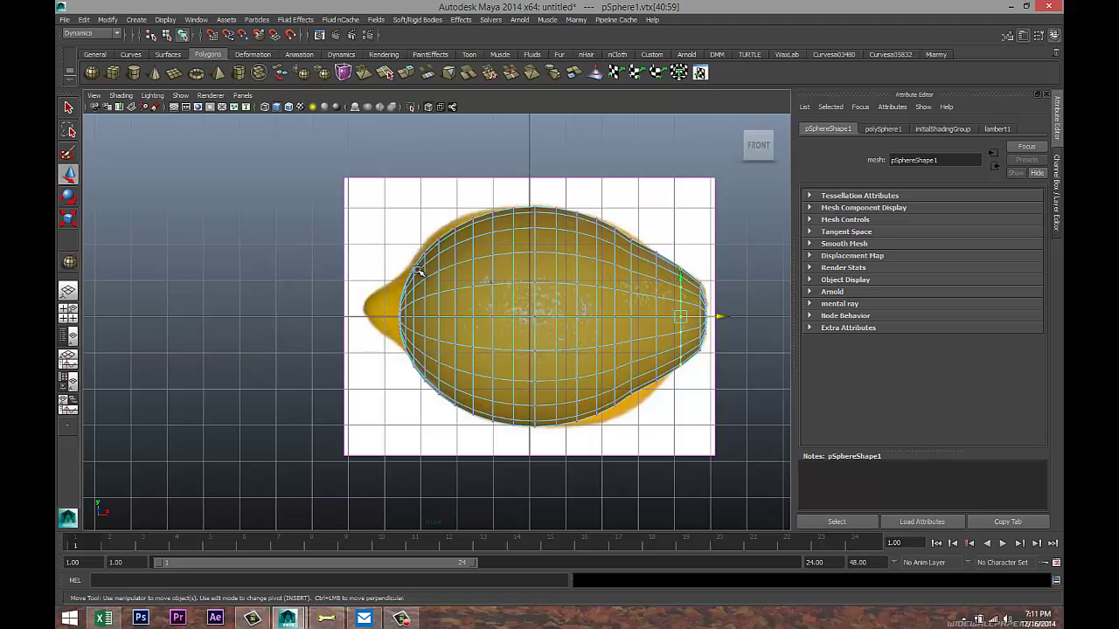
right_click(418, 272)
left_click_drag(381, 237, 420, 403)
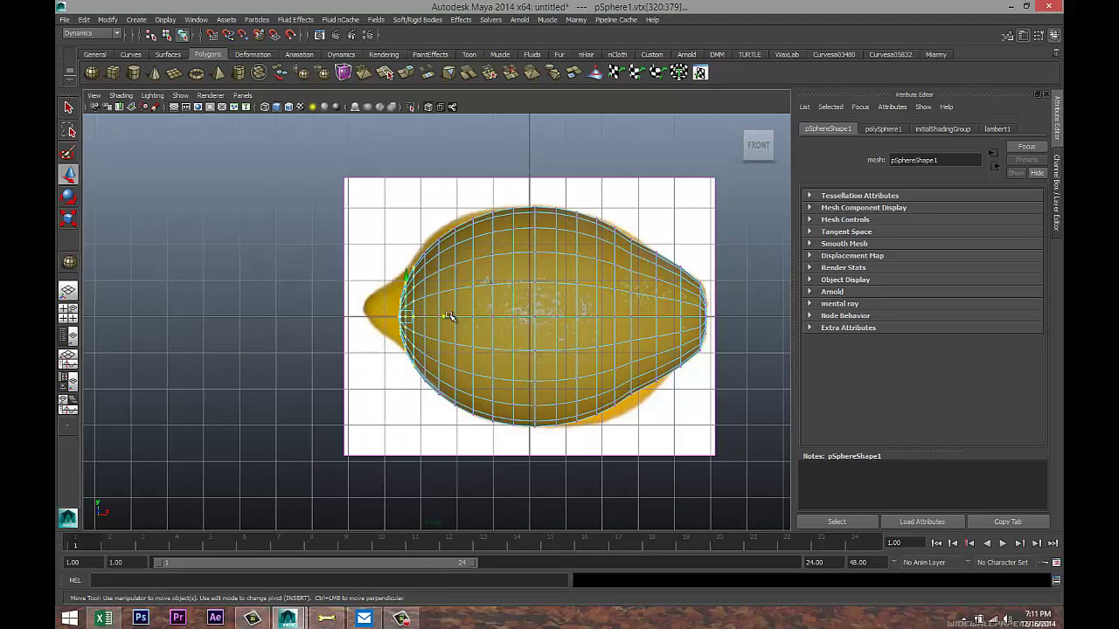
left_click_drag(448, 316, 414, 320)
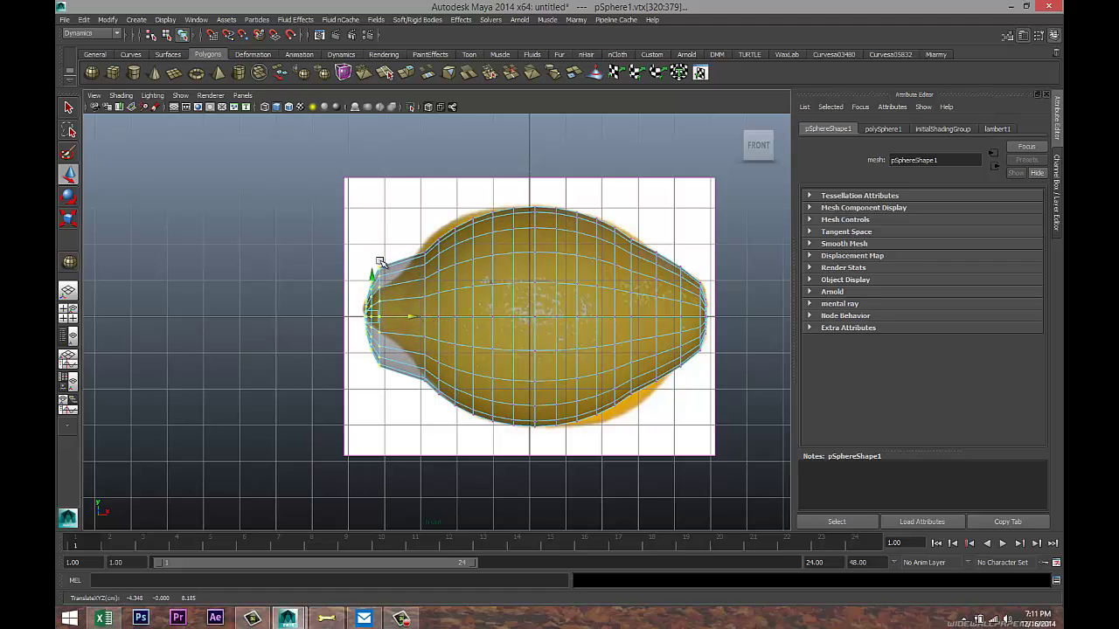
- Move the left tip's two inner vertex rings back toward the body, to about X -3.46 and X -3.95, following the lemon's outline
left_click_drag(375, 250, 409, 365)
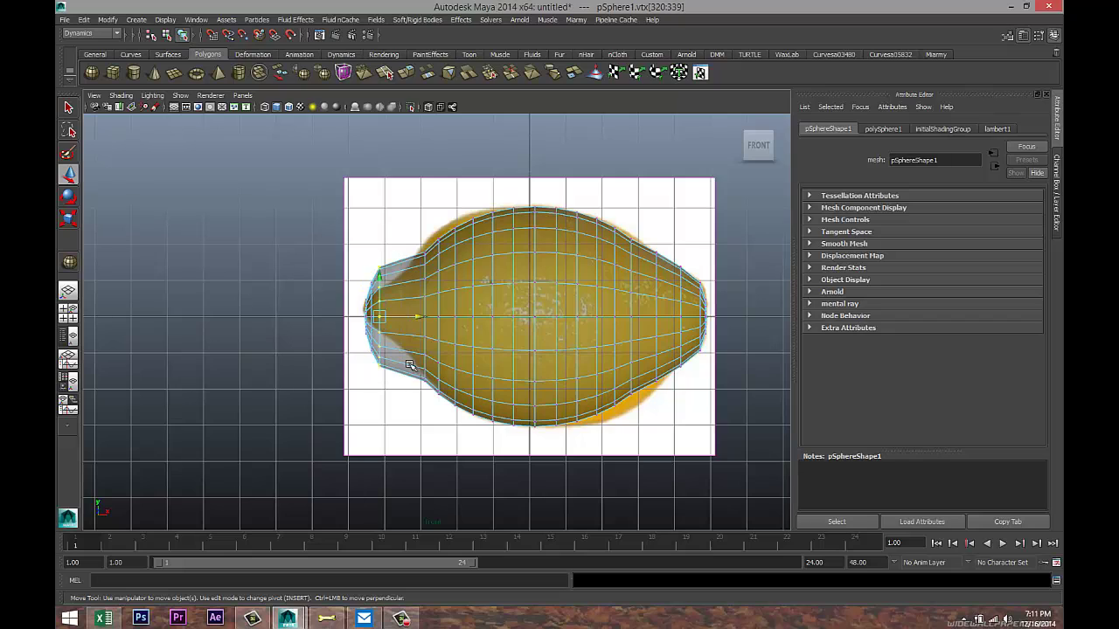
left_click_drag(421, 317, 445, 319)
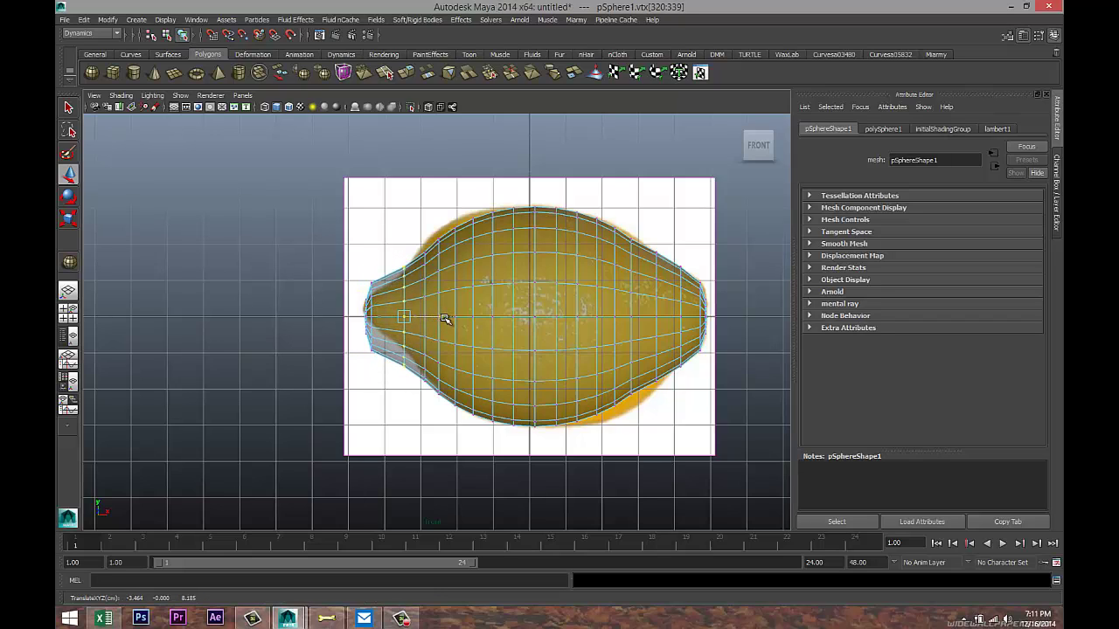
left_click_drag(369, 276, 382, 371)
left_click_drag(417, 317, 423, 315)
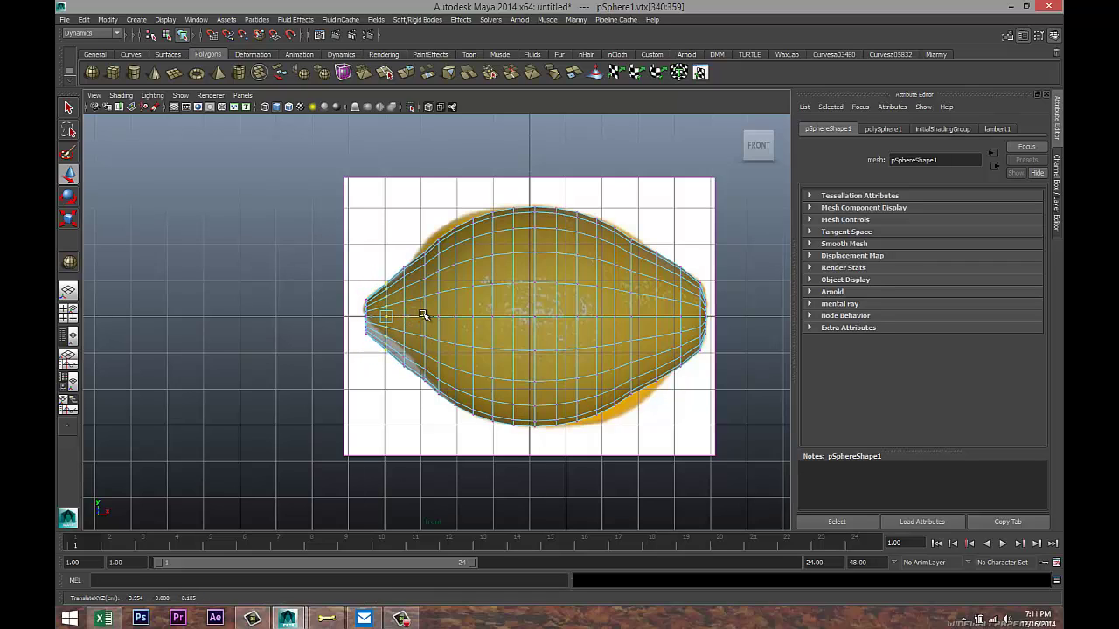
- Nudge the left tip's end vertices and the neighboring vertex rings slightly upward to follow the lemon's outline
left_click_drag(358, 292, 378, 354)
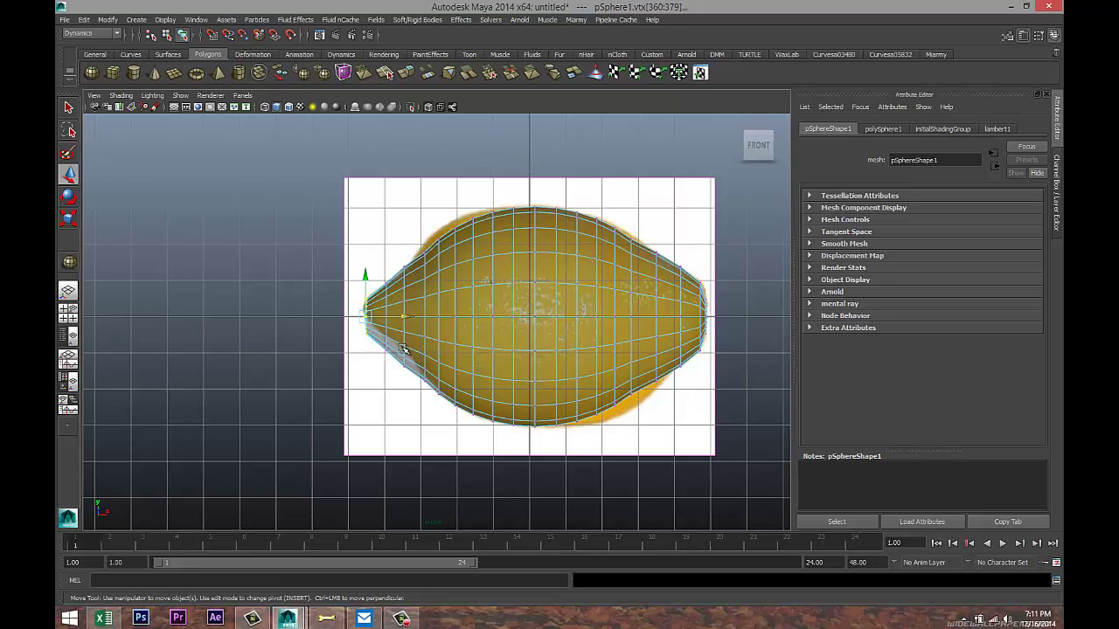
left_click_drag(364, 276, 365, 281)
scroll(420, 393, "up", 3)
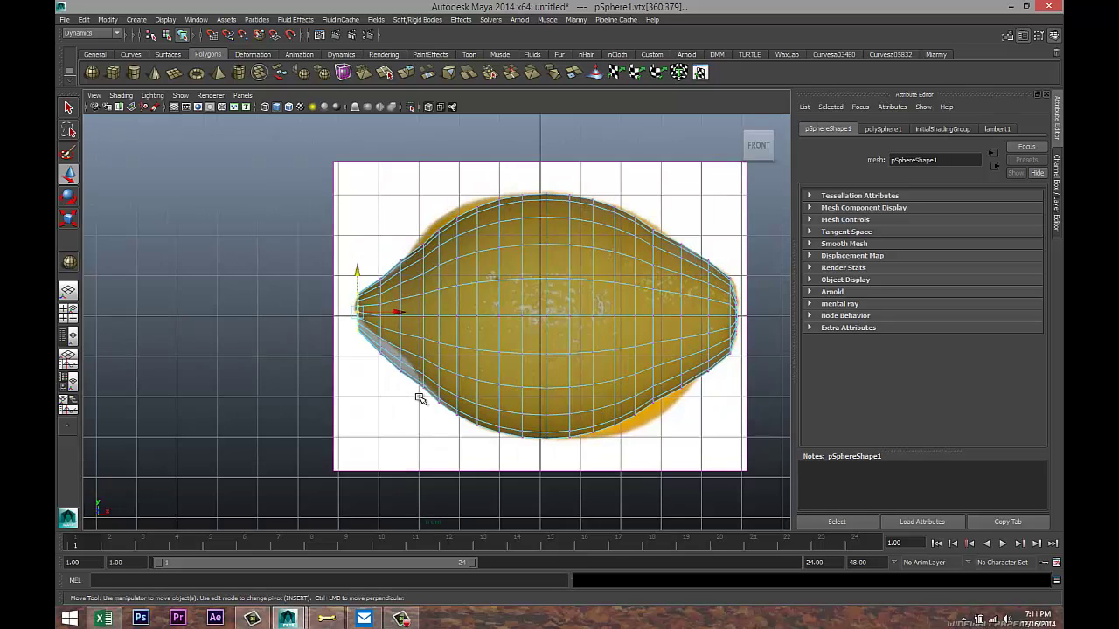
middle_click_drag(408, 411, 388, 400, "alt")
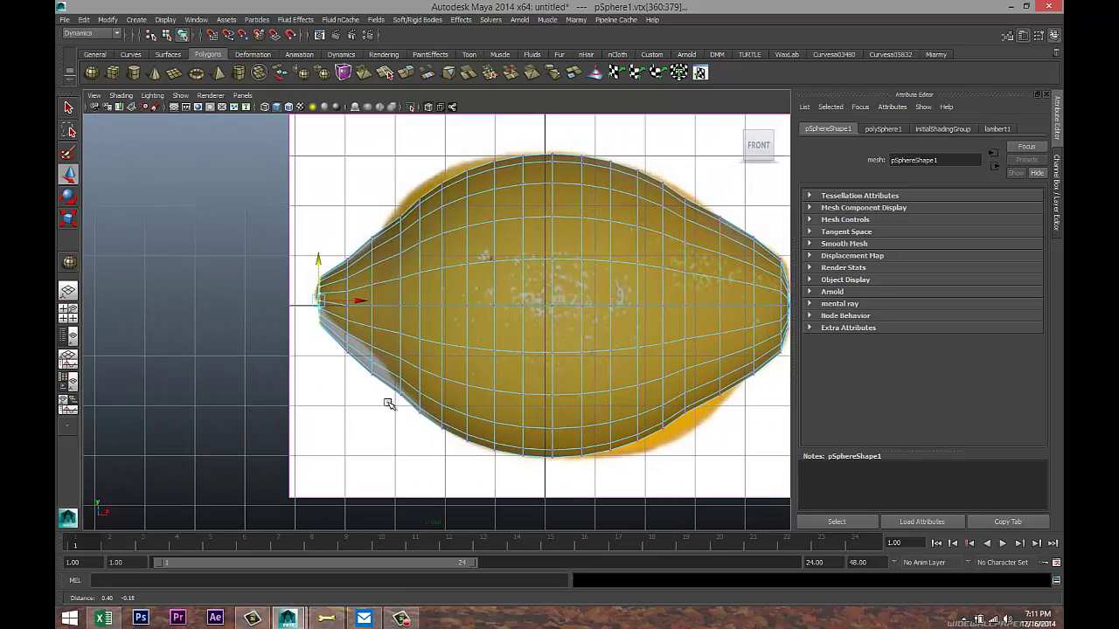
right_click_drag(347, 339, 314, 323)
left_click_drag(340, 251, 366, 383)
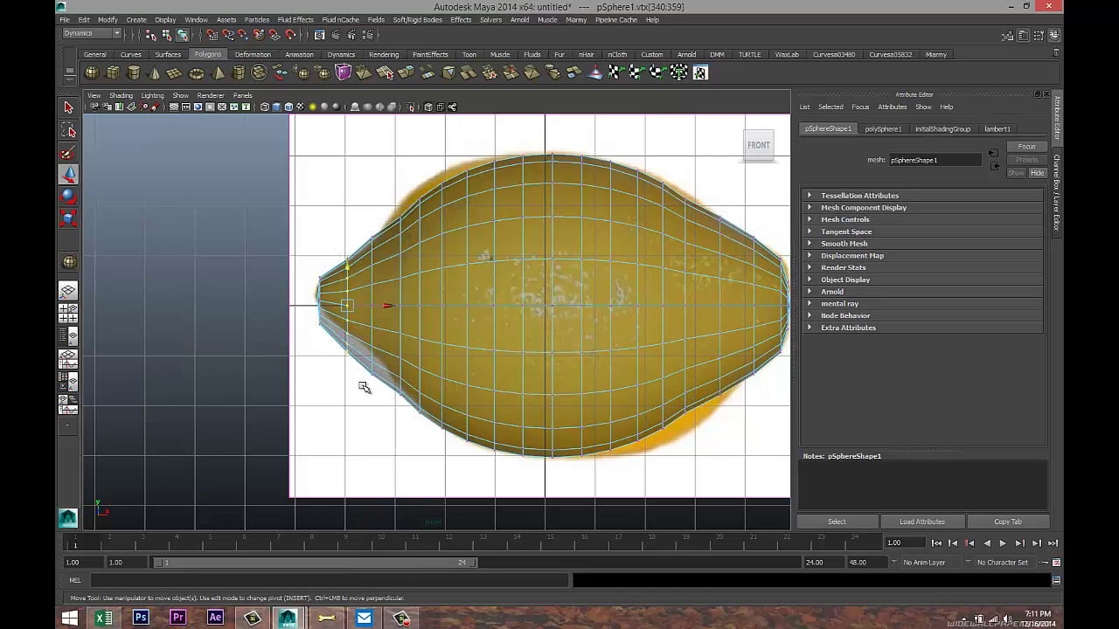
left_click_drag(347, 269, 390, 385)
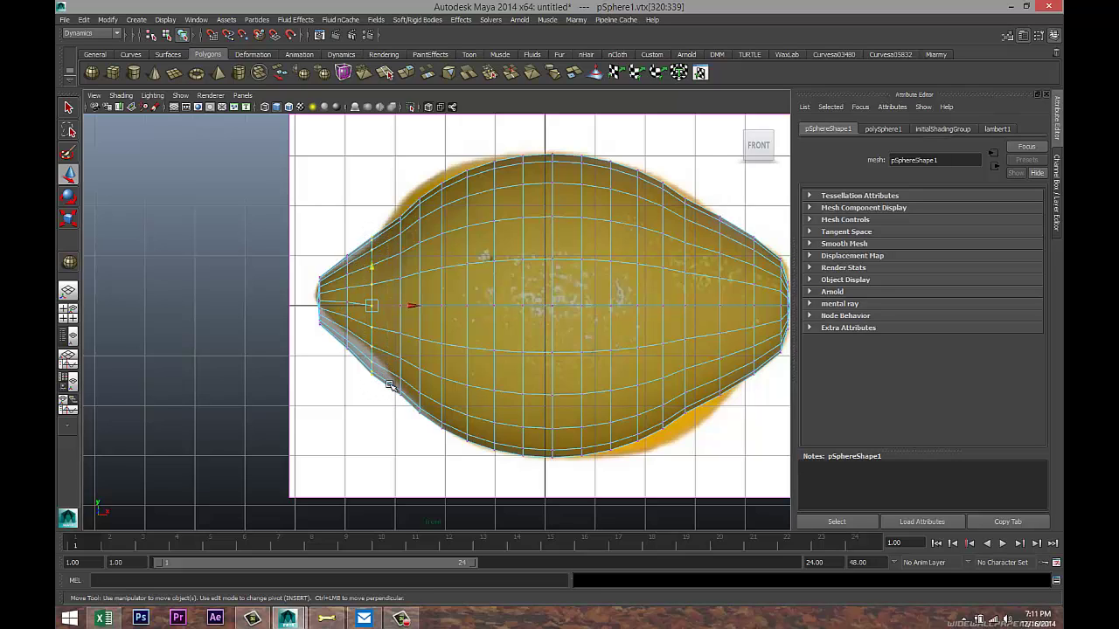
left_click(373, 266)
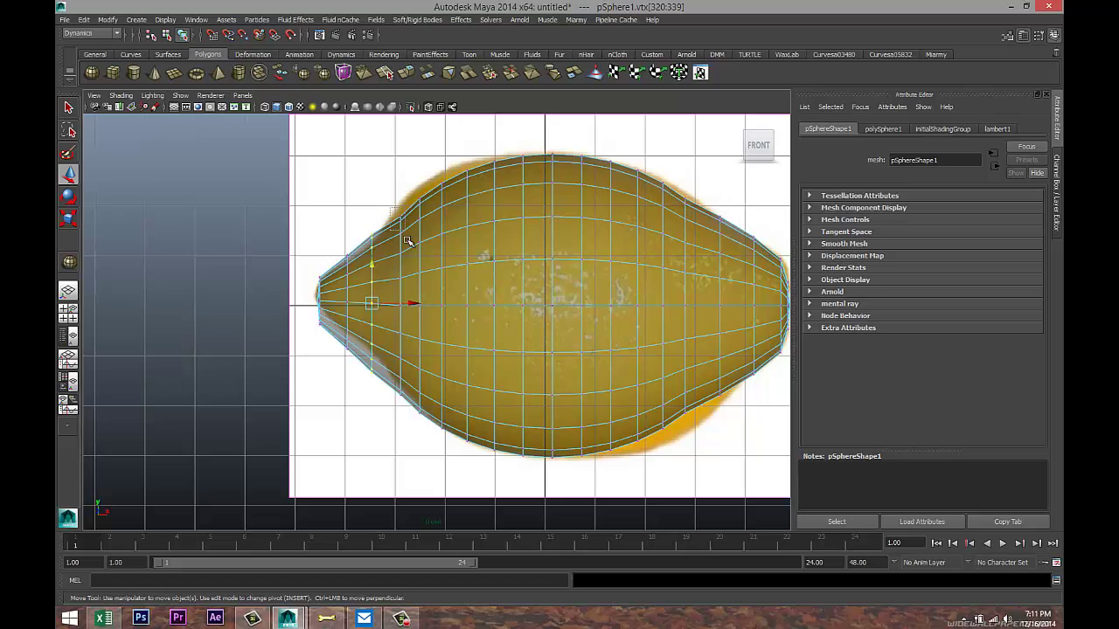
left_click_drag(414, 386, 414, 409)
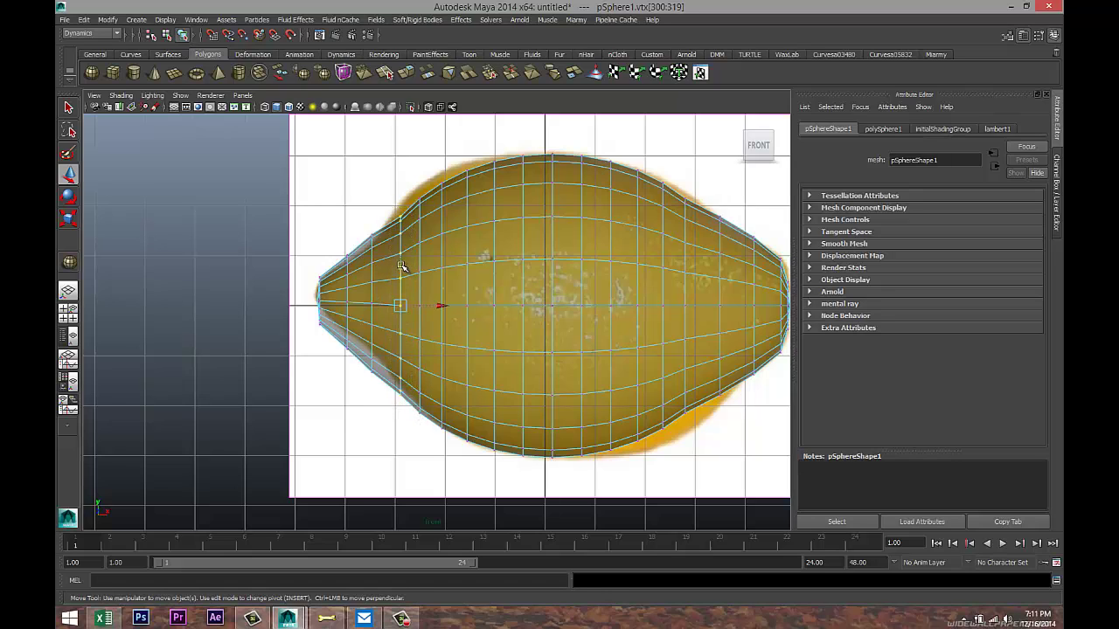
left_click_drag(402, 266, 404, 263)
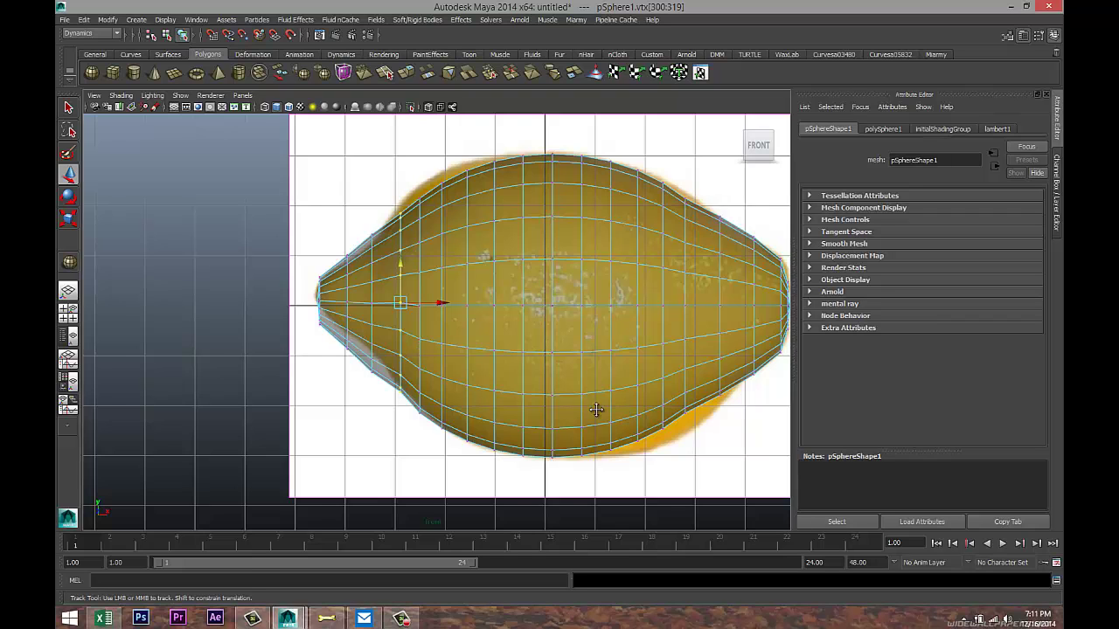
- Select the vertex ring where the right taper begins and scale it up slightly to meet the lemon's outline
middle_click_drag(594, 410, 460, 398, "alt")
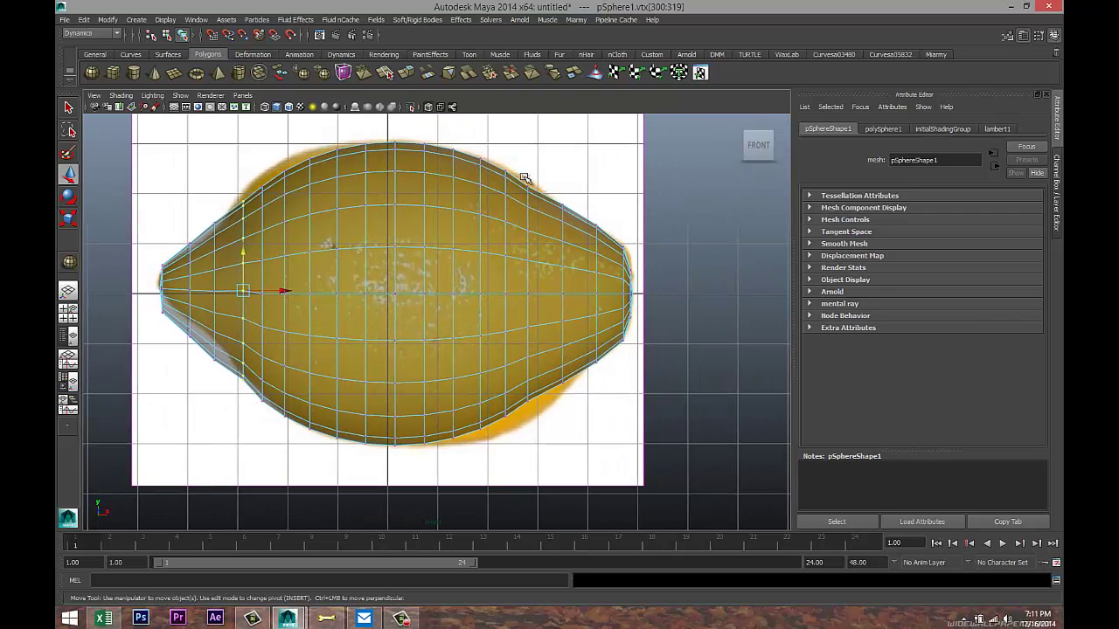
left_click_drag(524, 178, 540, 428)
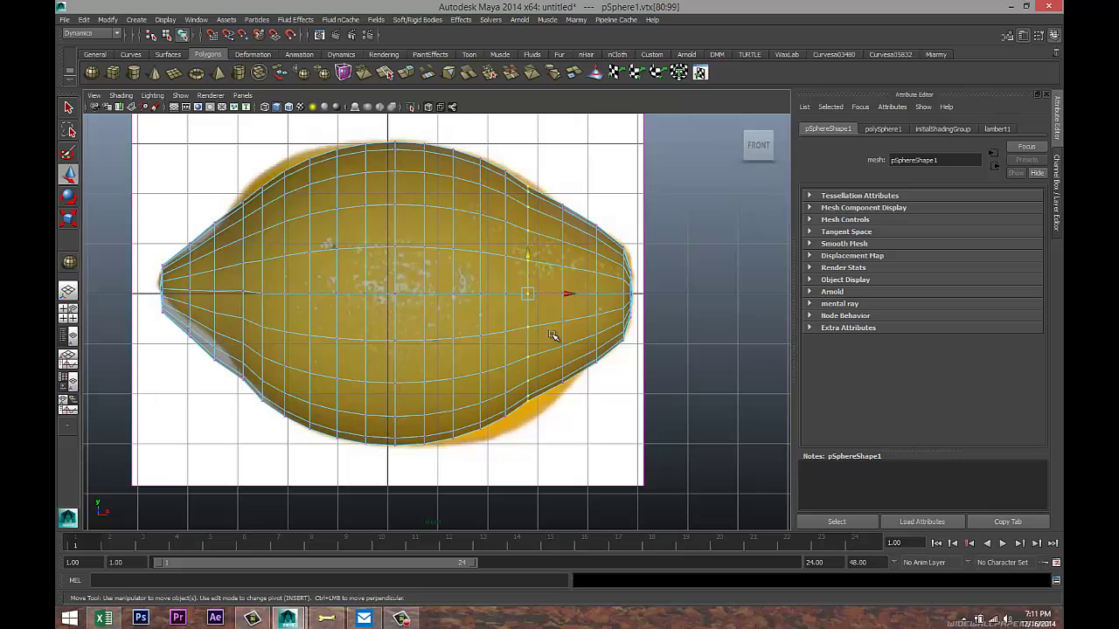
key("r")
left_click_drag(527, 296, 533, 314)
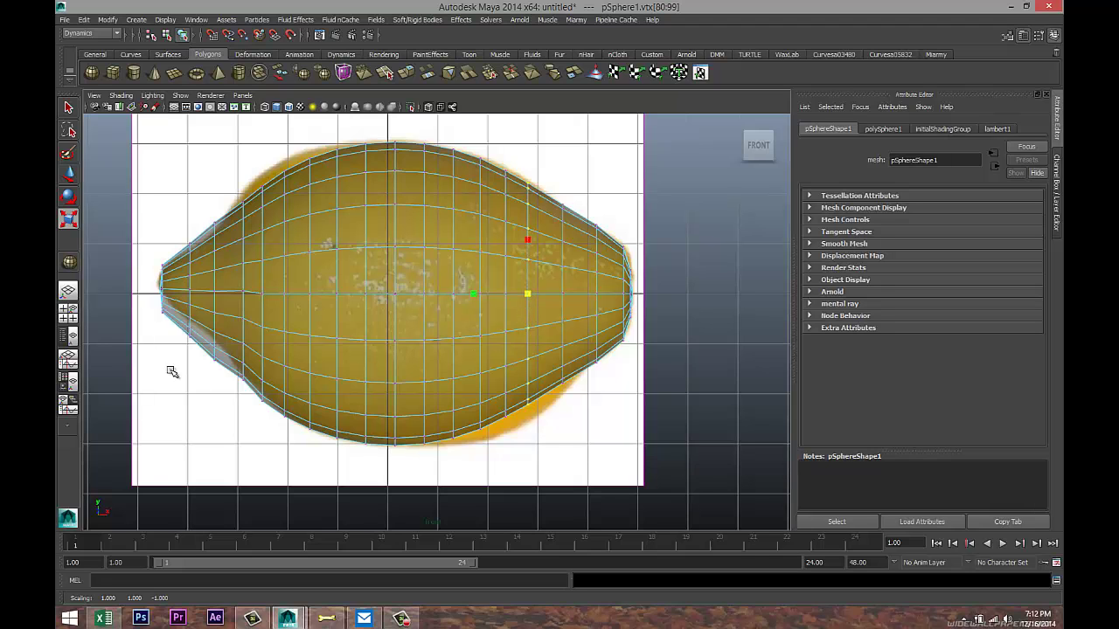
- Delete the lemon reference image plane from the scene in the perspective view
left_click(70, 313)
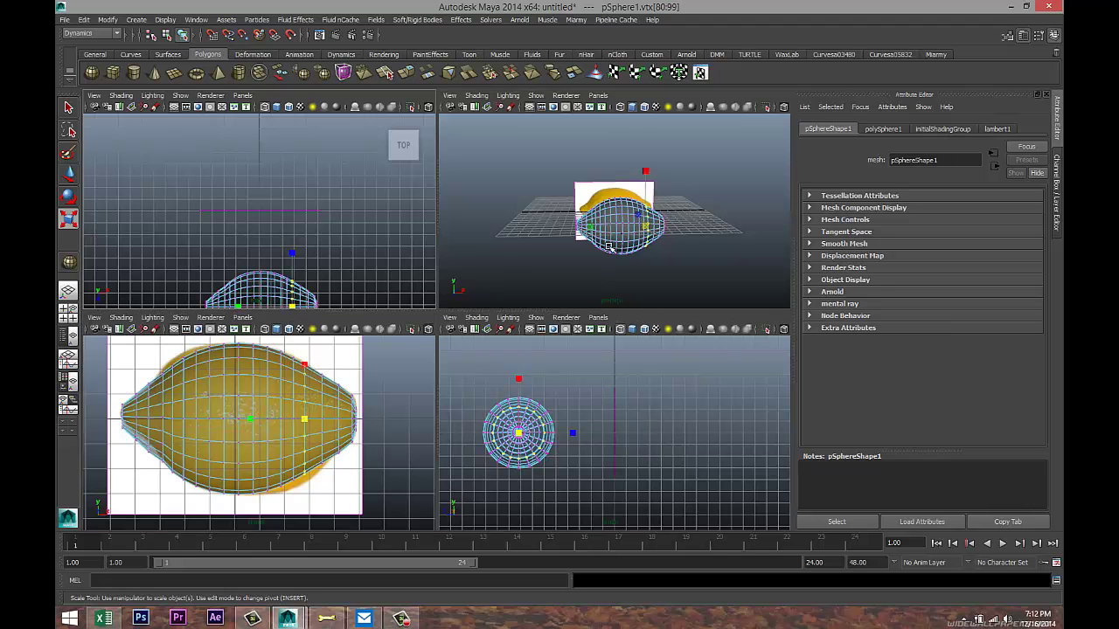
key("space")
mouse_move(479, 377)
left_mouse_down("alt")
mouse_move(486, 385)
mouse_move(412, 317)
left_mouse_up("alt")
left_click(430, 371)
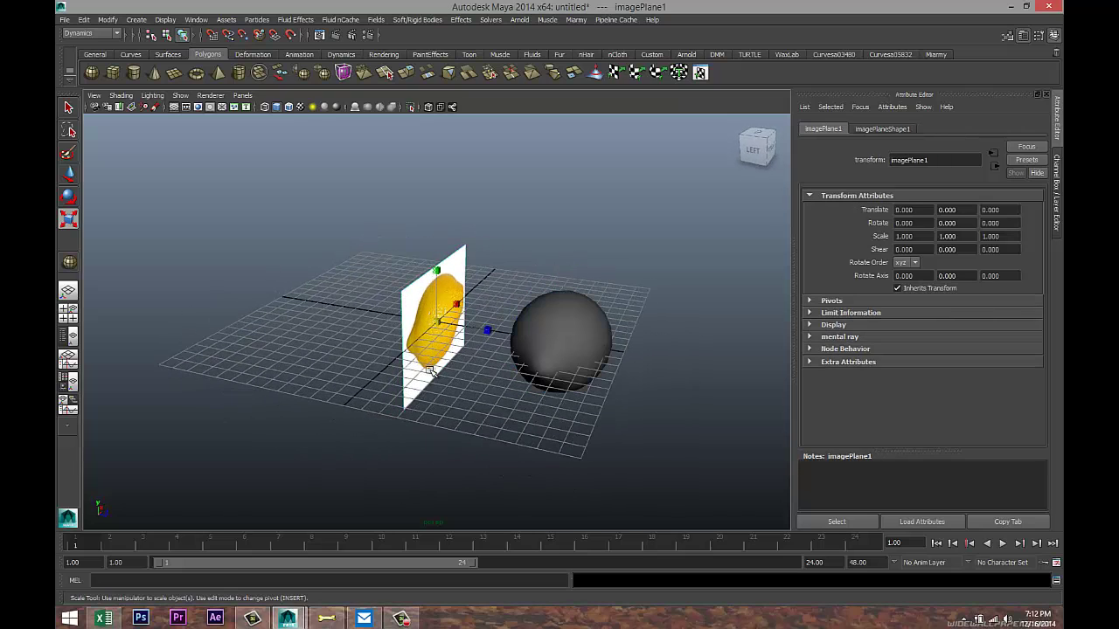
key("Delete")
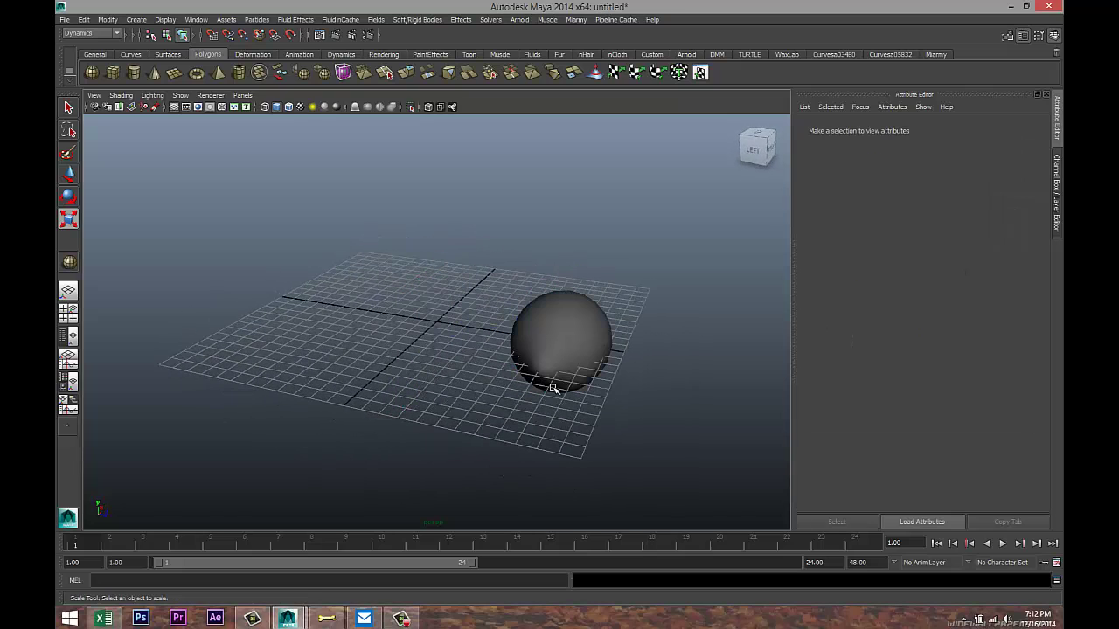
- Select the lemon mesh in object mode and smooth it to subdivide its faces
left_click_drag(553, 388, 524, 390, "alt")
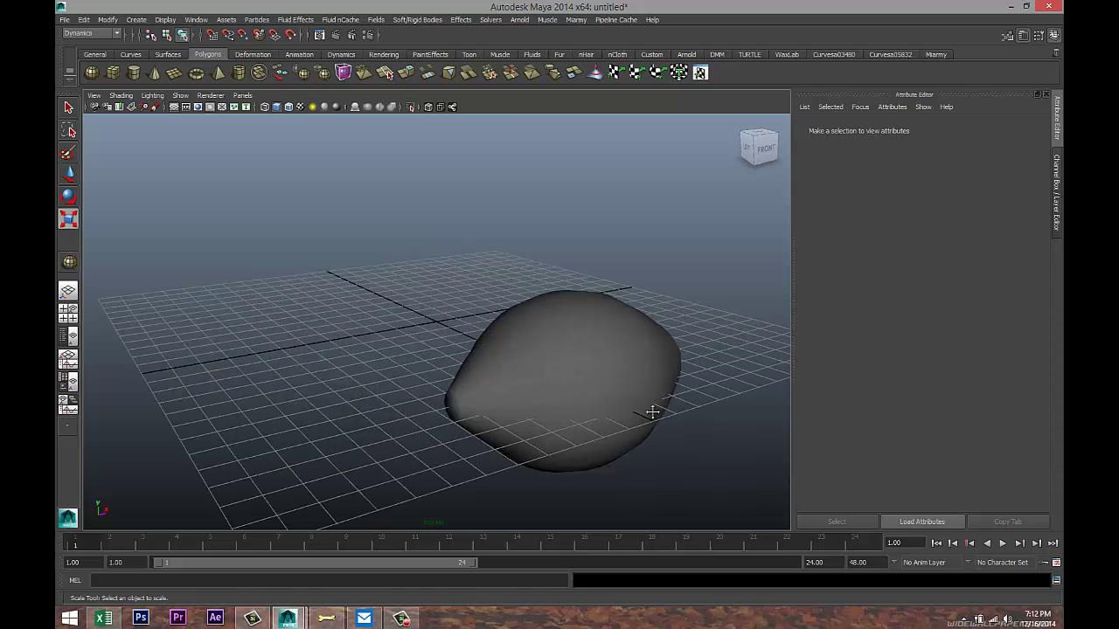
left_click_drag(652, 412, 490, 313, "alt")
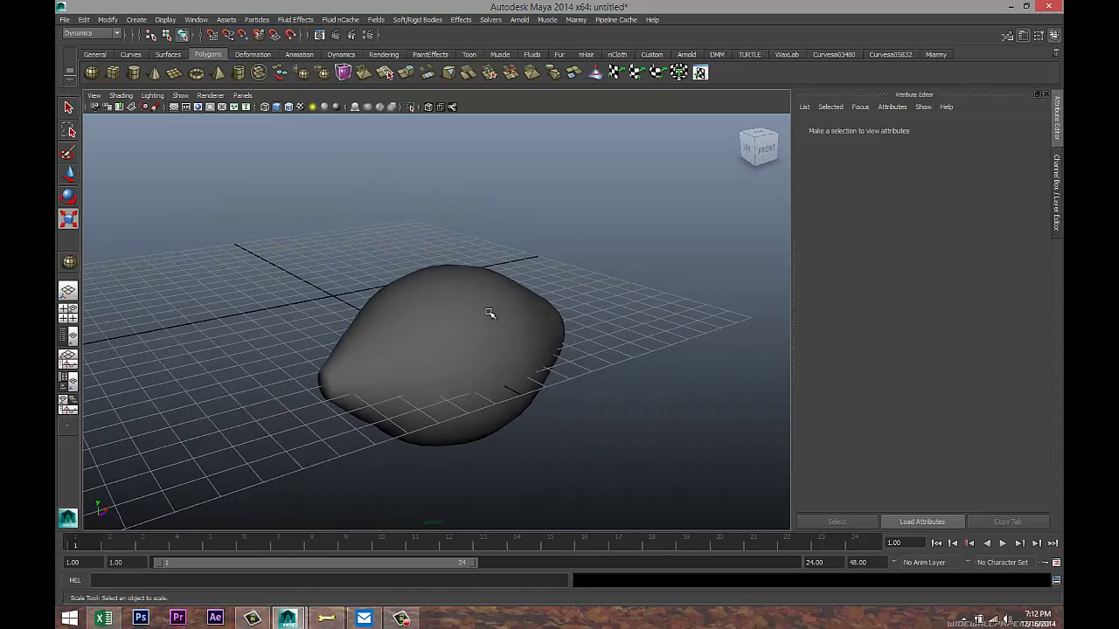
left_click(485, 309)
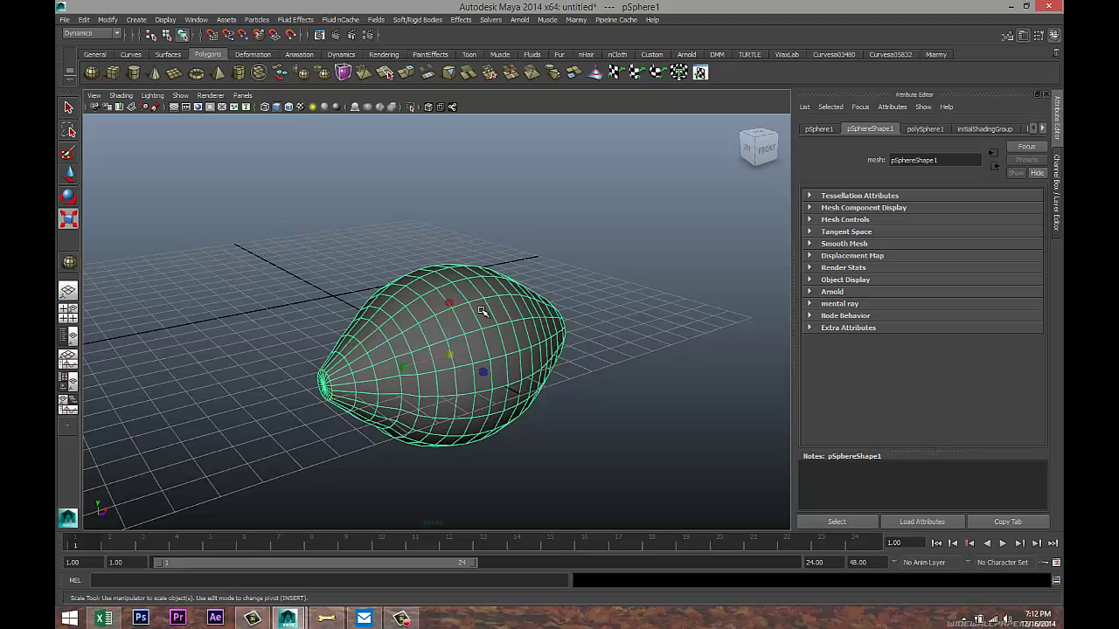
right_click_drag(483, 305, 453, 366)
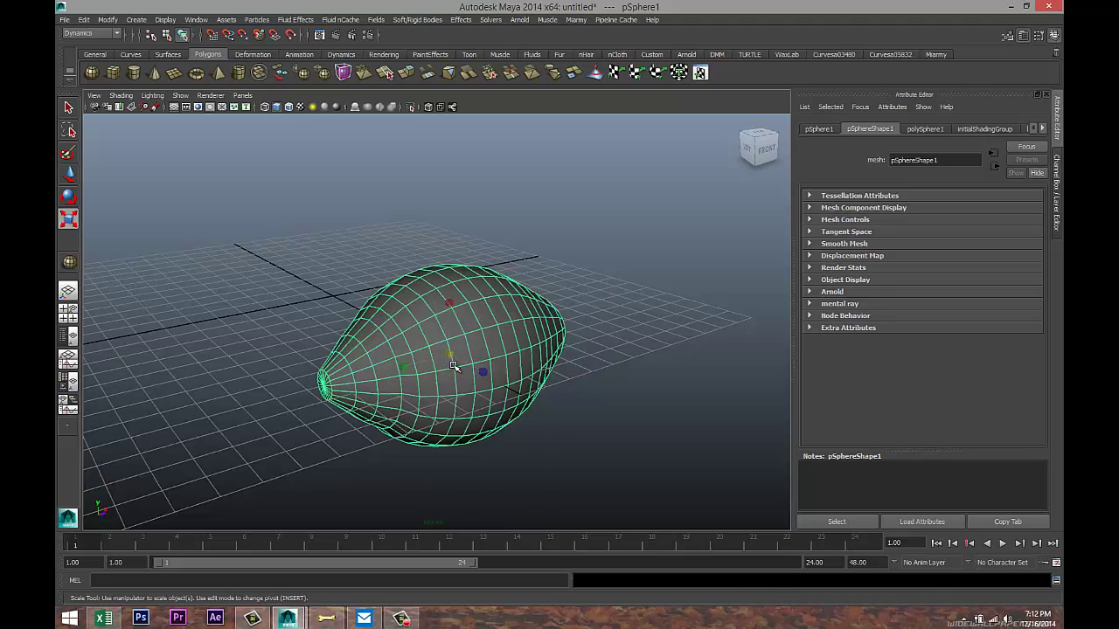
left_click(602, 392)
left_click_drag(602, 393, 497, 399, "alt")
left_click(466, 364)
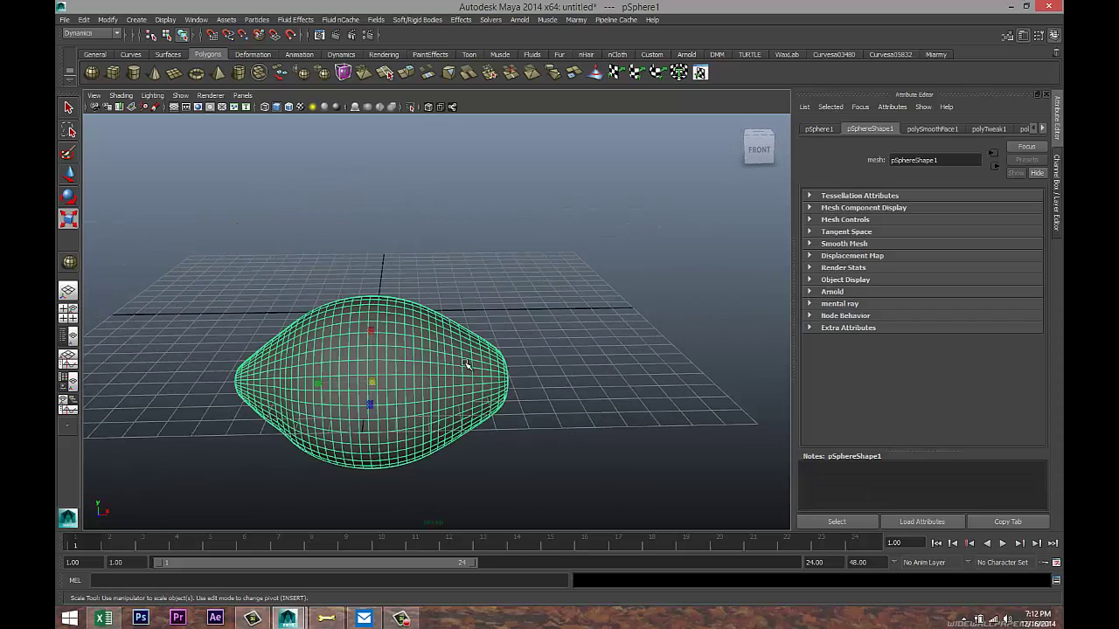
- In the side view, raise the lemon to about Y 3.03 so it rests on the grid, and center it at about Z 0.03
left_click(68, 313)
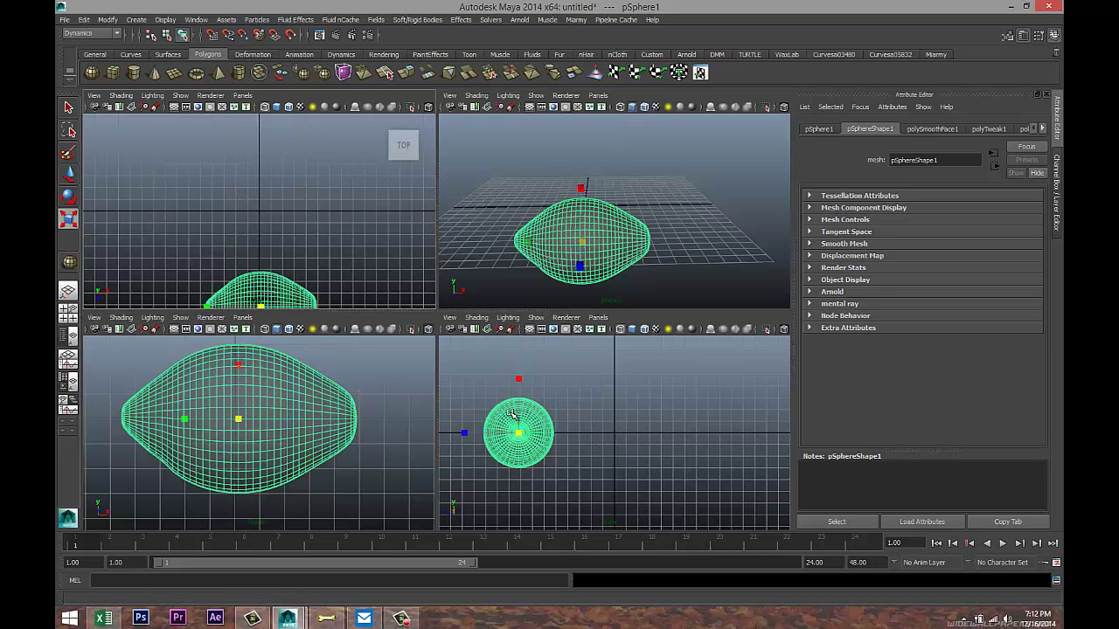
key("space")
key("w")
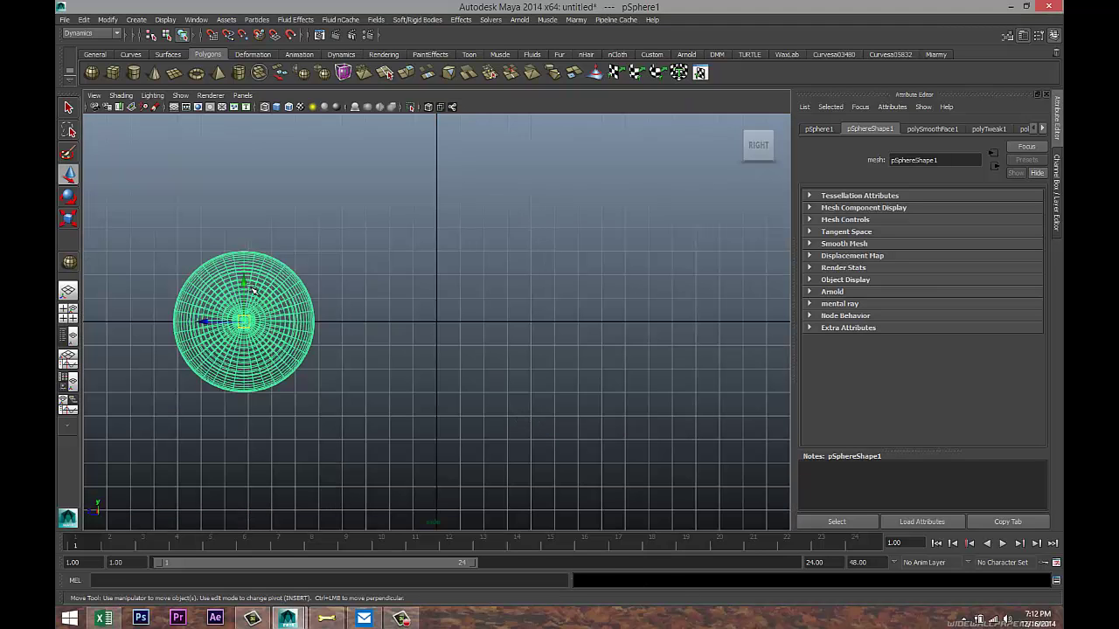
left_click_drag(253, 290, 263, 215)
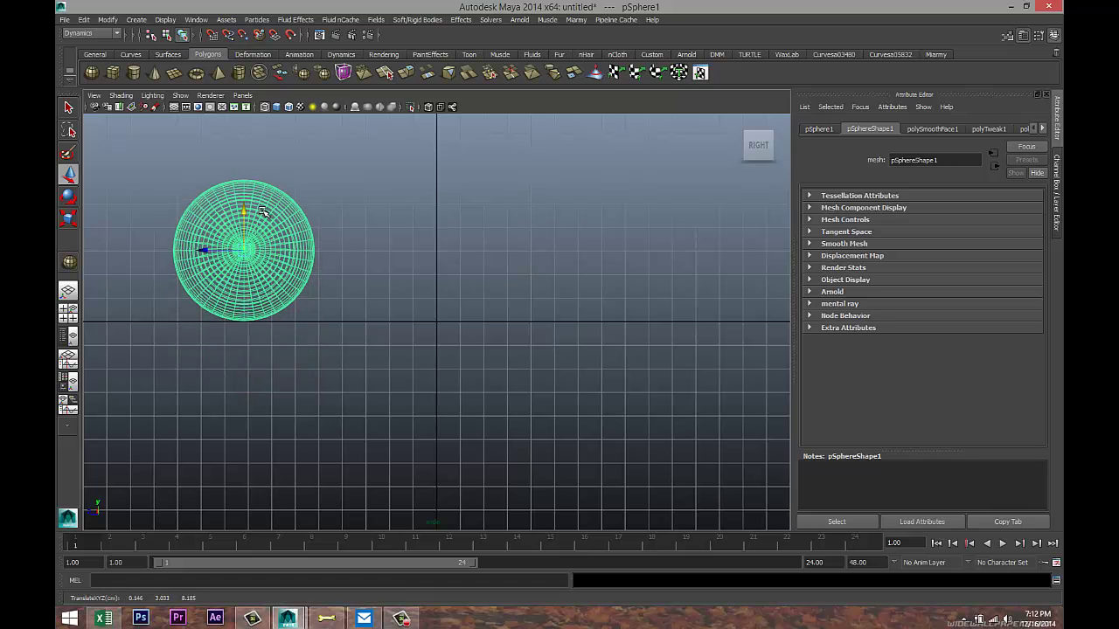
left_click_drag(210, 252, 395, 266)
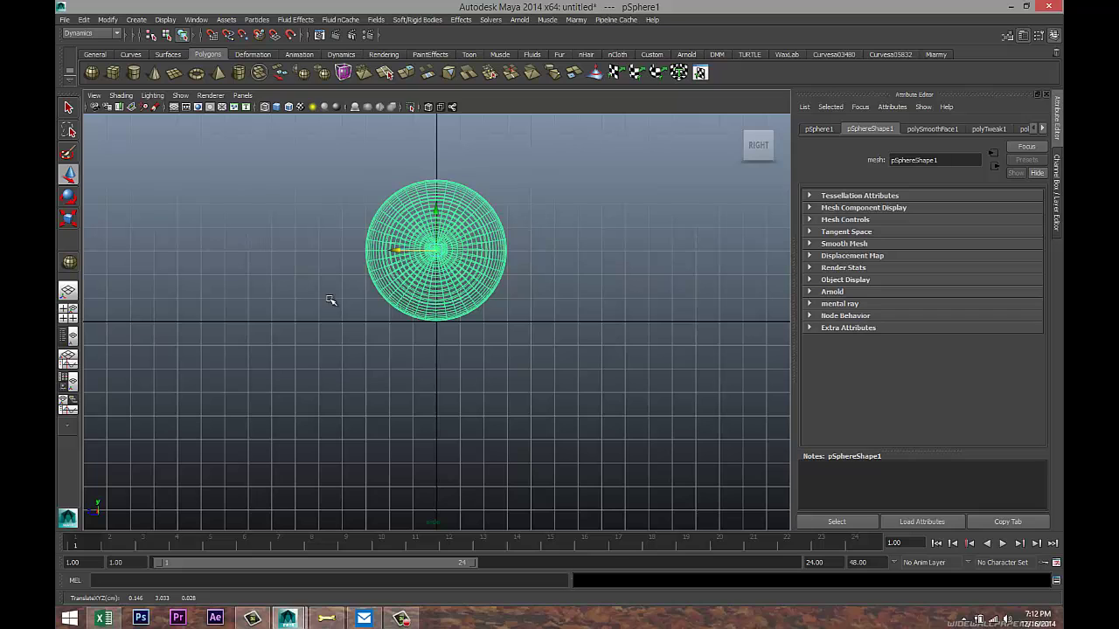
- Assign a new Lambert material to the lemon in the perspective view
left_click(69, 313)
key("space")
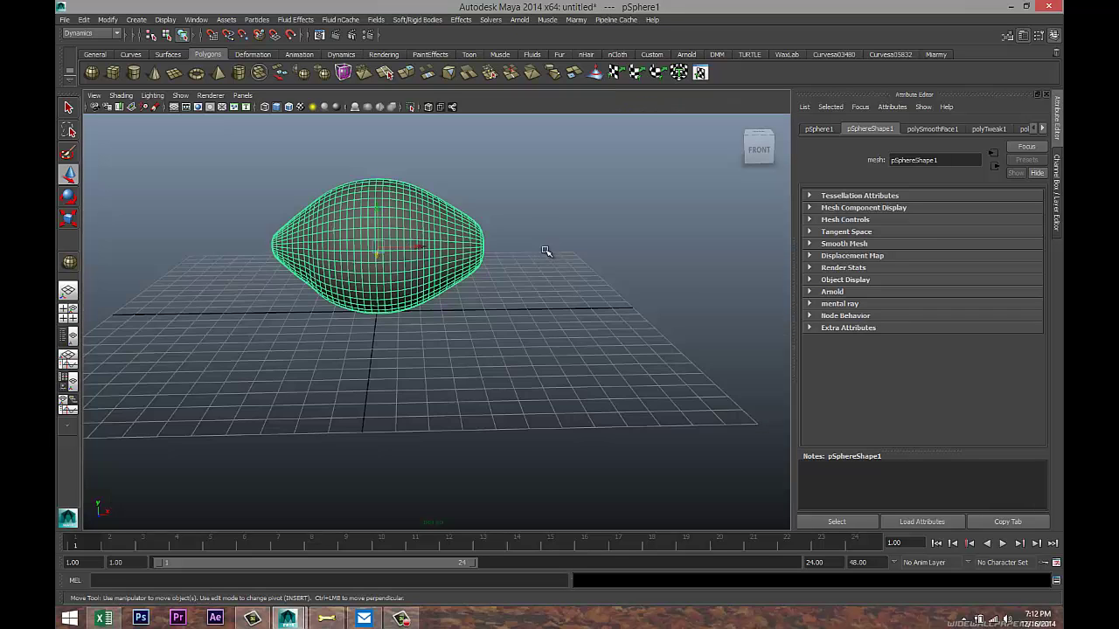
scroll(547, 253, "down", 3)
scroll(548, 262, "up", 2)
scroll(559, 257, "up", 2)
key("f")
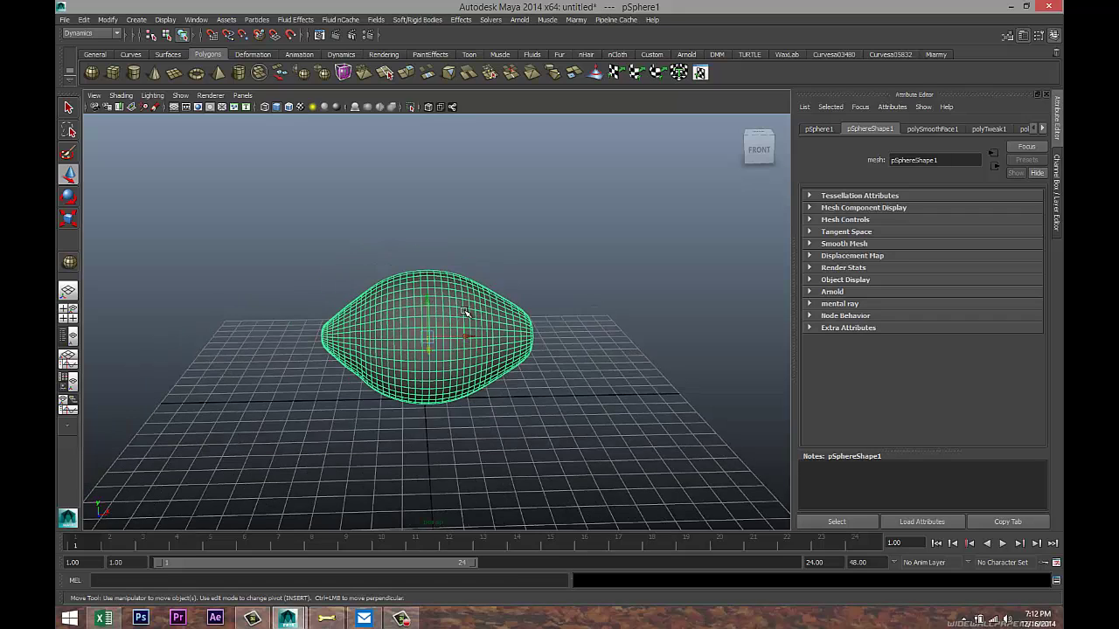
right_click_drag(463, 312, 489, 533)
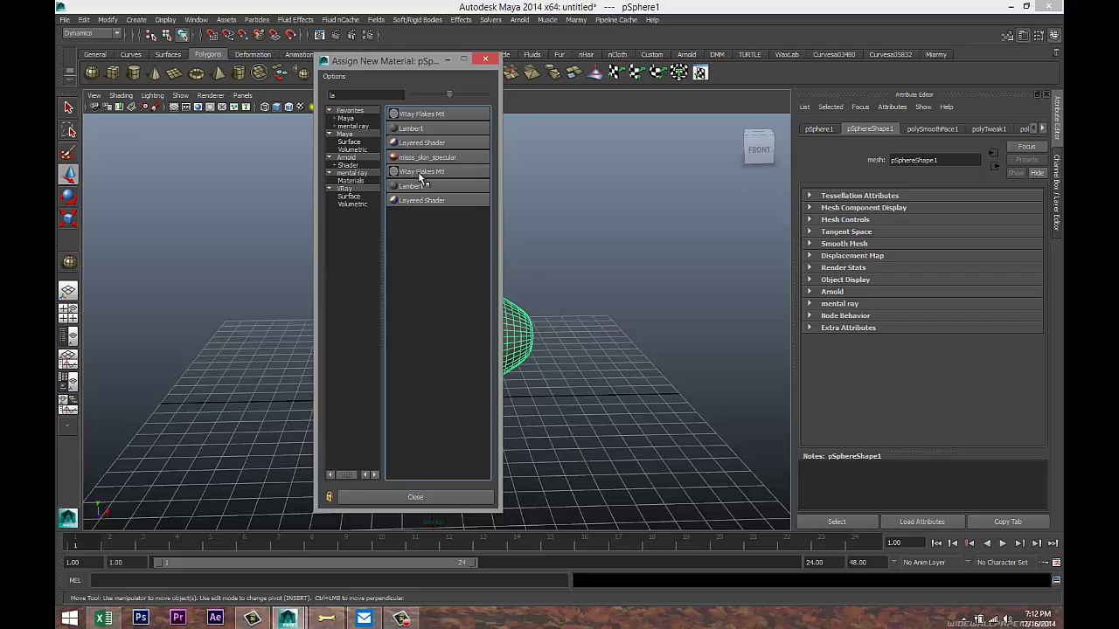
left_click(420, 130)
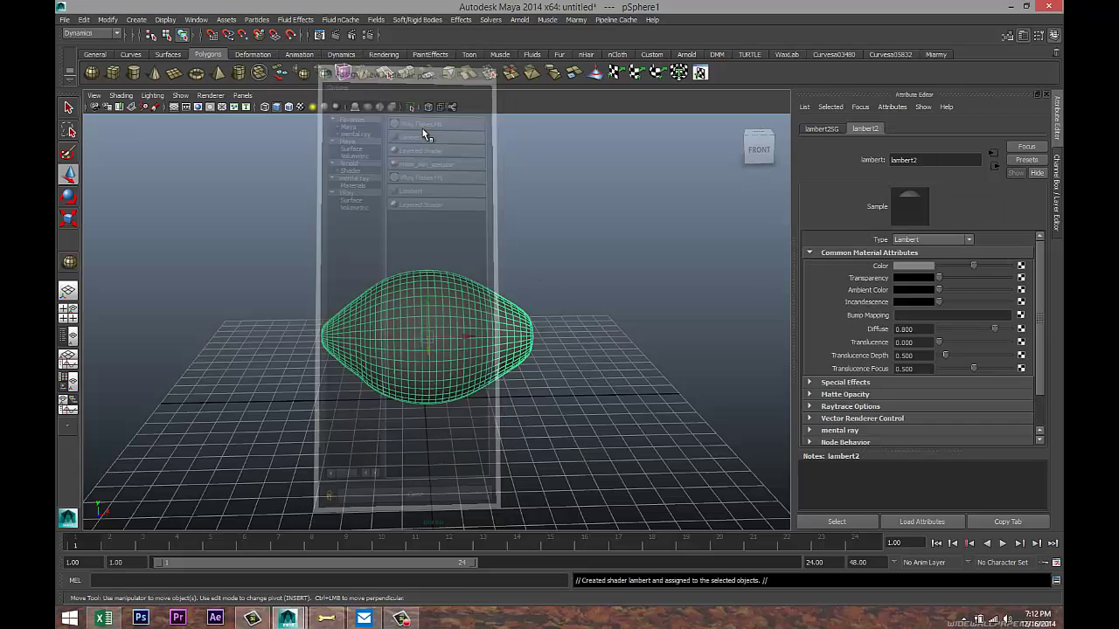
- Set the Lambert material's color to pure yellow with H 60, S 1 and V 1
left_click(925, 264)
left_click(848, 257)
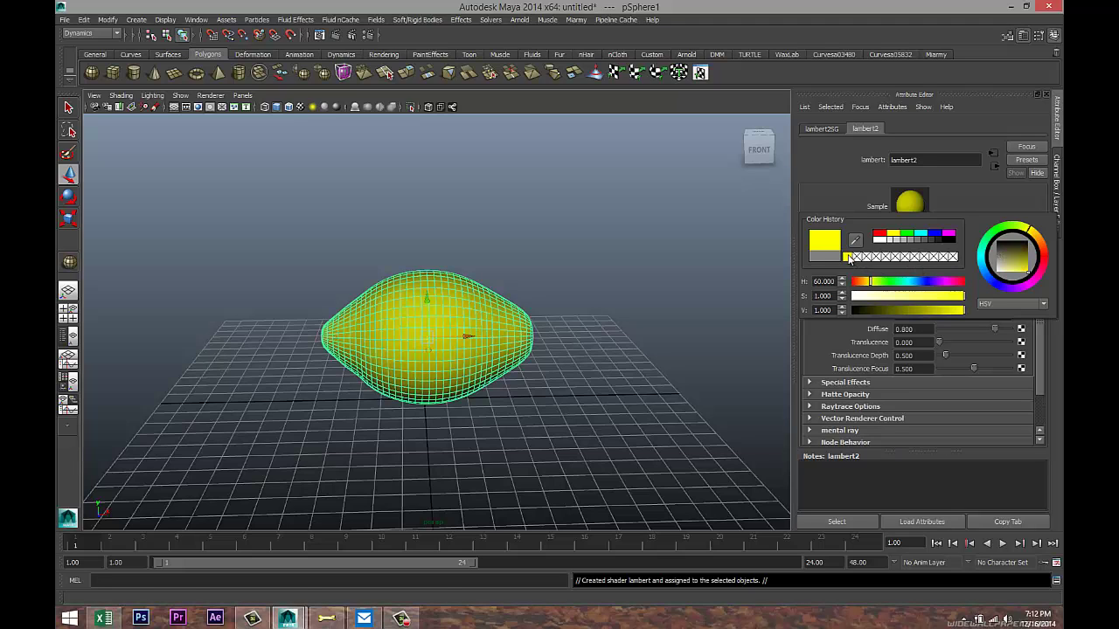
left_click(625, 302)
- Select the lemon, switch to the Polygons menu set, and place its yellow lambert2 material in the Hypershade work area
left_click(463, 333)
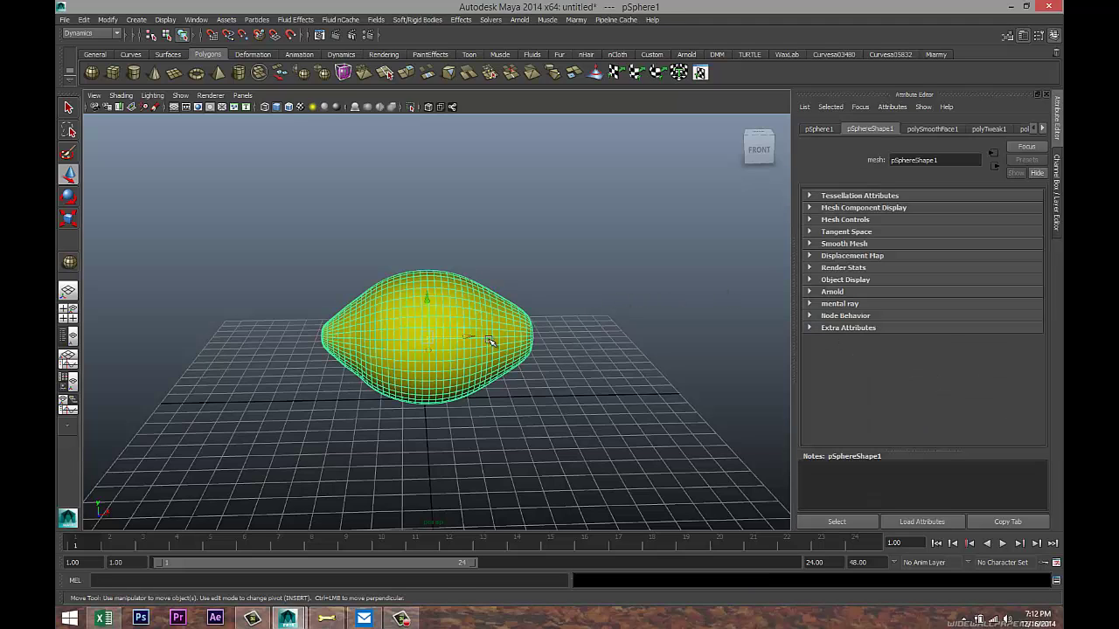
left_click(114, 34)
left_click(108, 52)
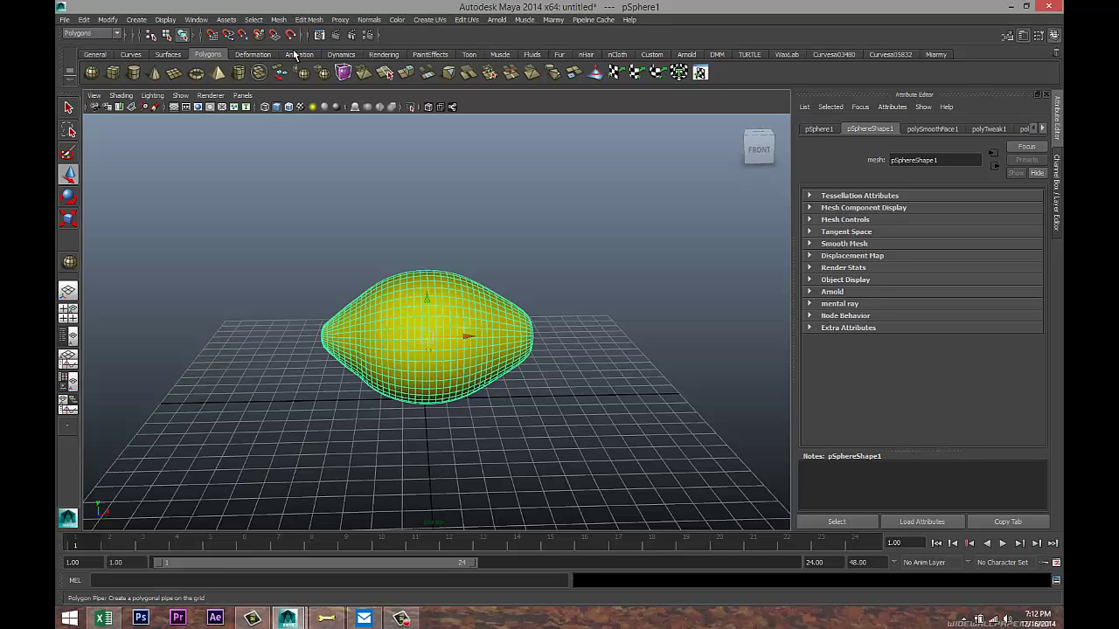
left_click(201, 20)
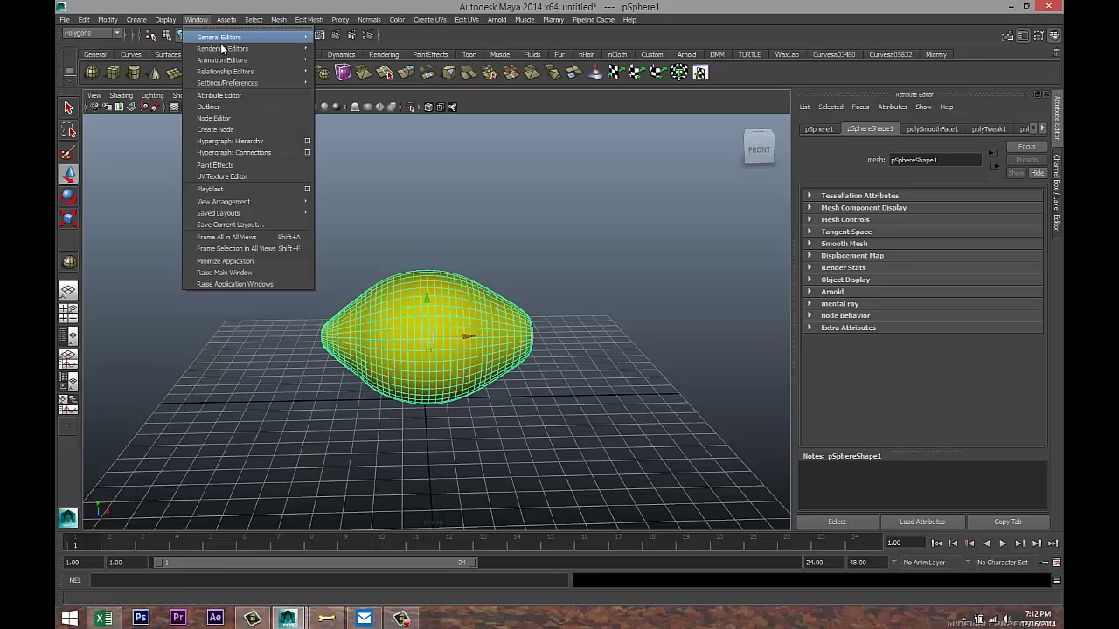
mouse_move(226, 51)
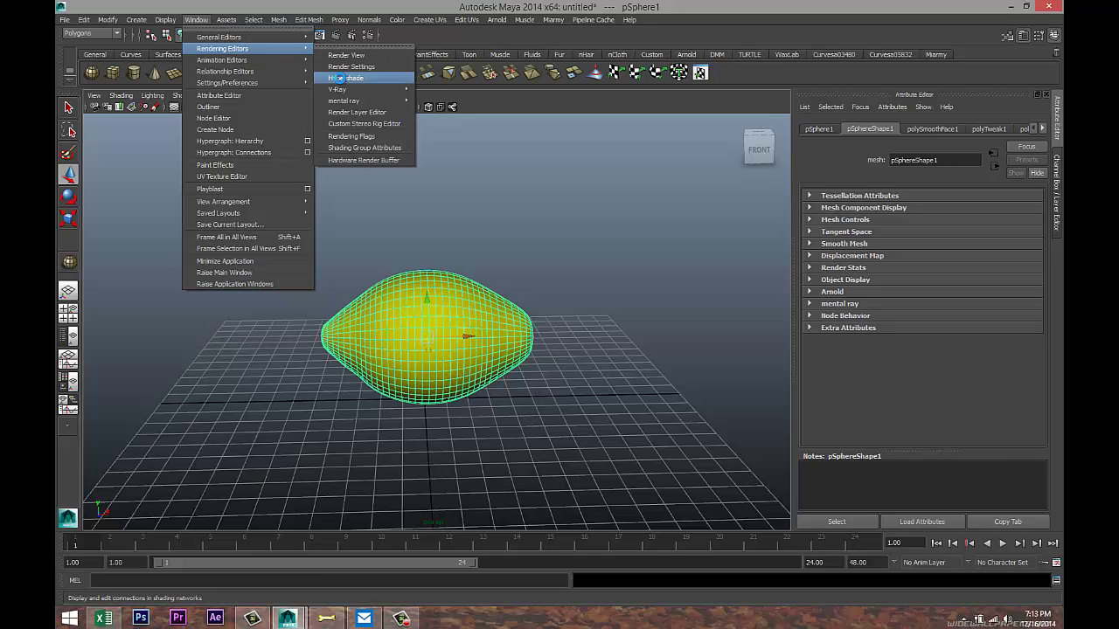
left_click(339, 78)
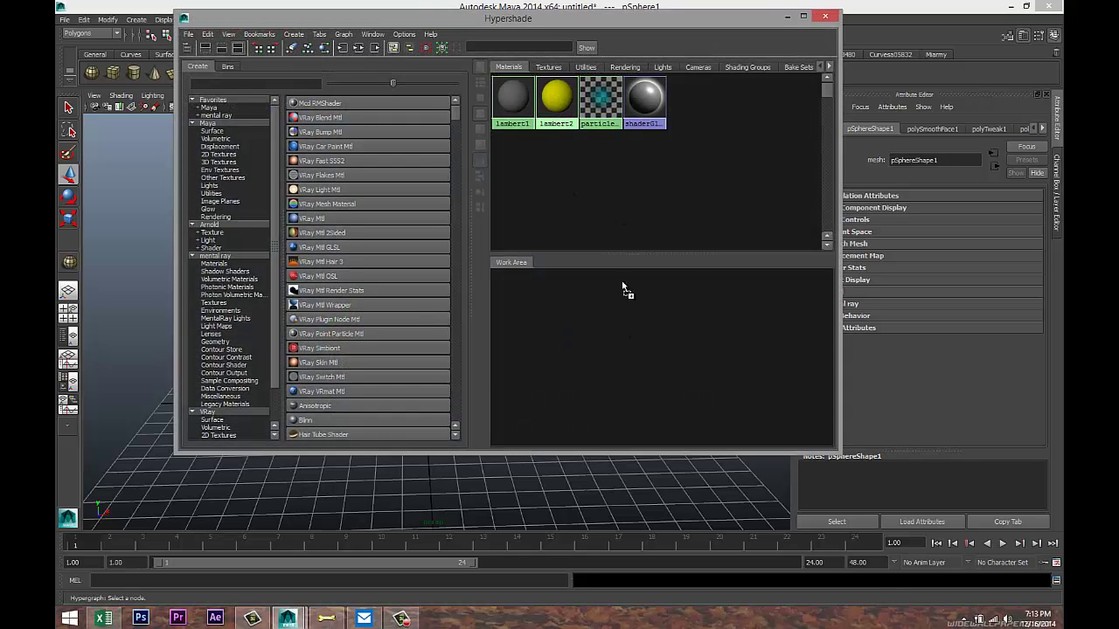
middle_click_drag(656, 321, 656, 320)
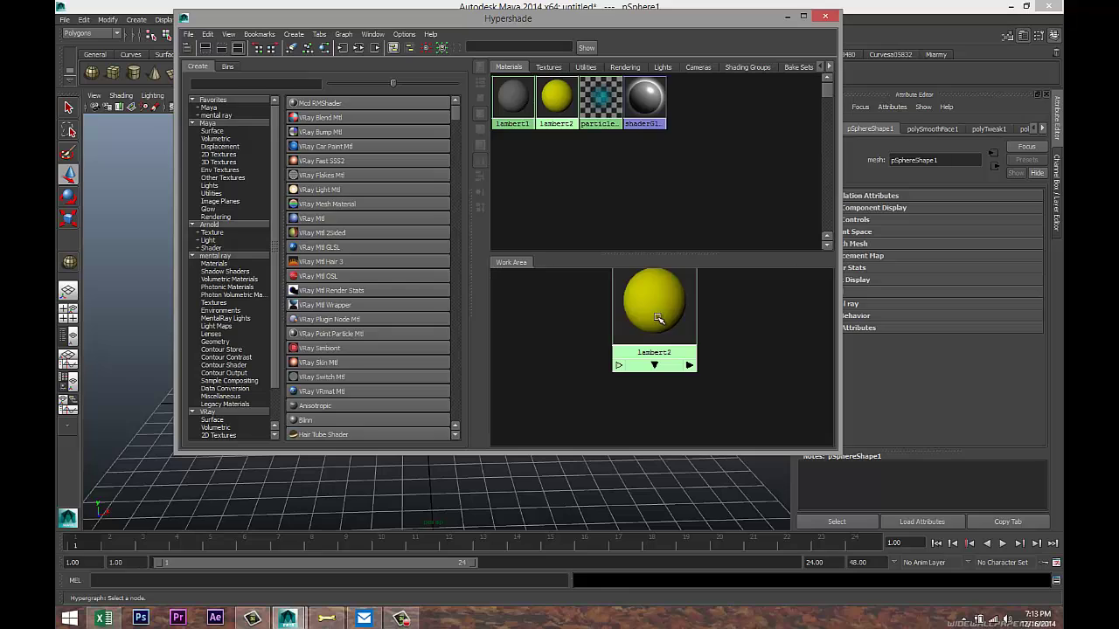
- Create a Fractal texture and connect it to lambert2 as a bump map, then minimize the Hypershade window
left_click(253, 85)
type("fract")
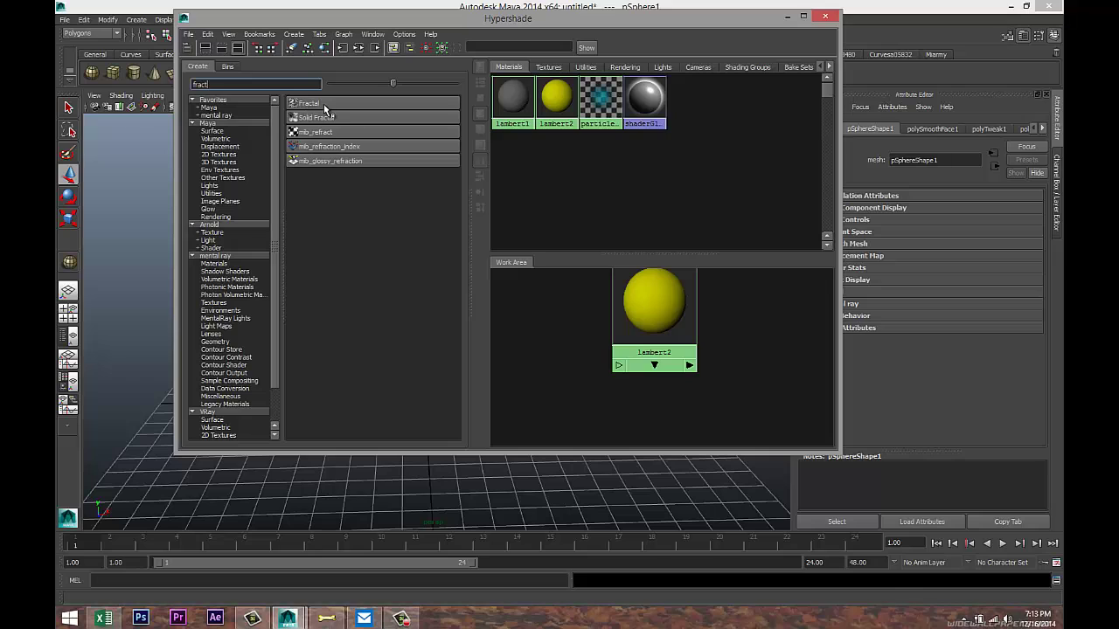
left_click(322, 105)
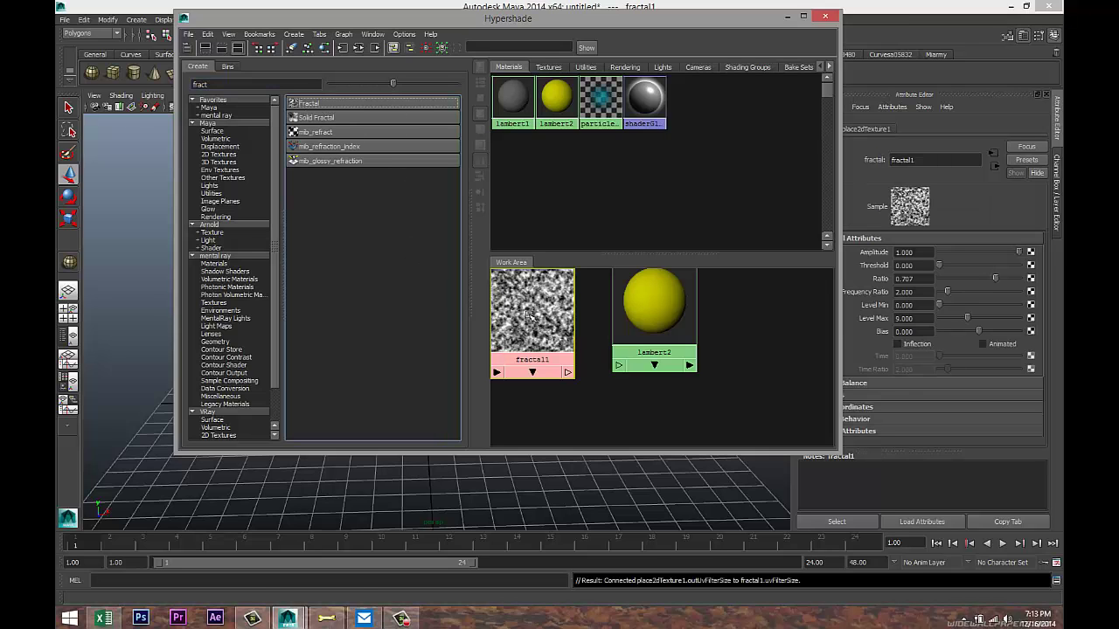
middle_click_drag(529, 316, 611, 335)
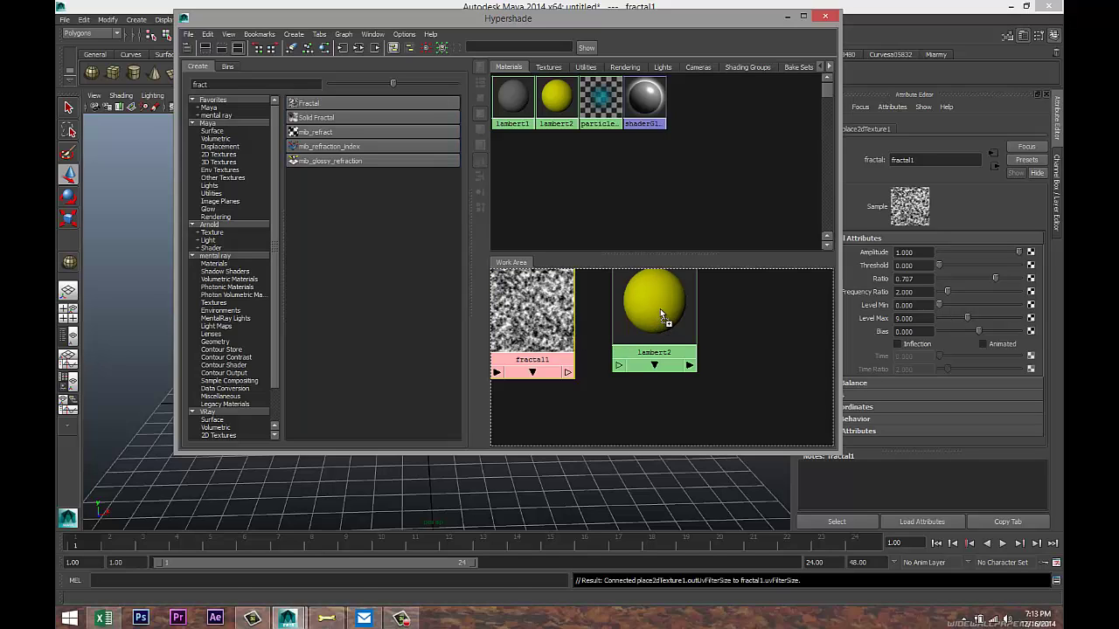
middle_click_drag(660, 309, 659, 309)
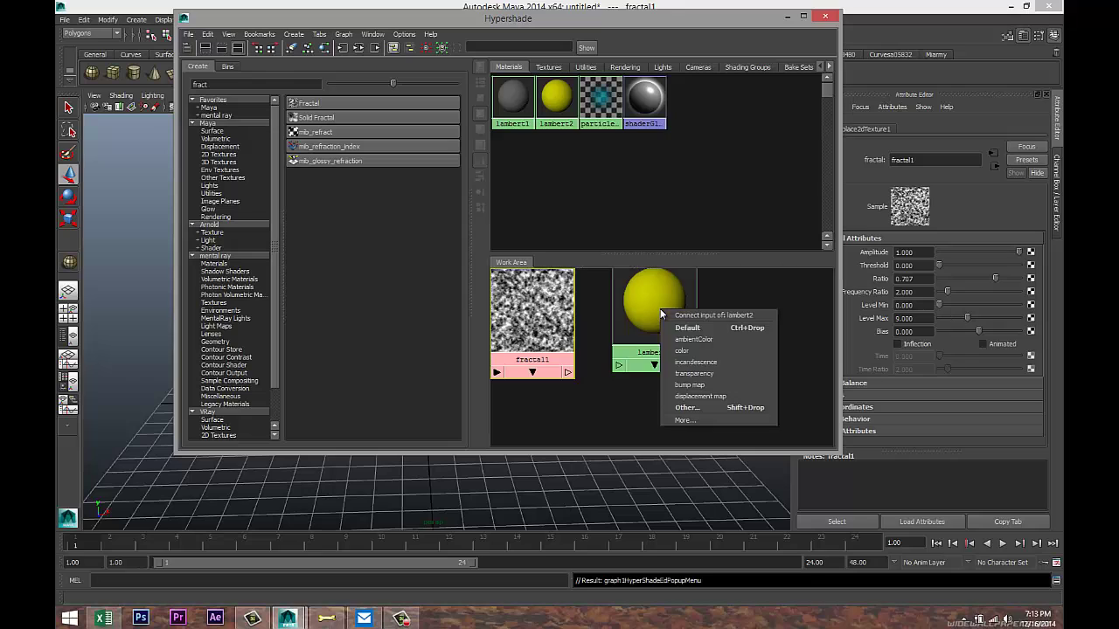
left_click(712, 382)
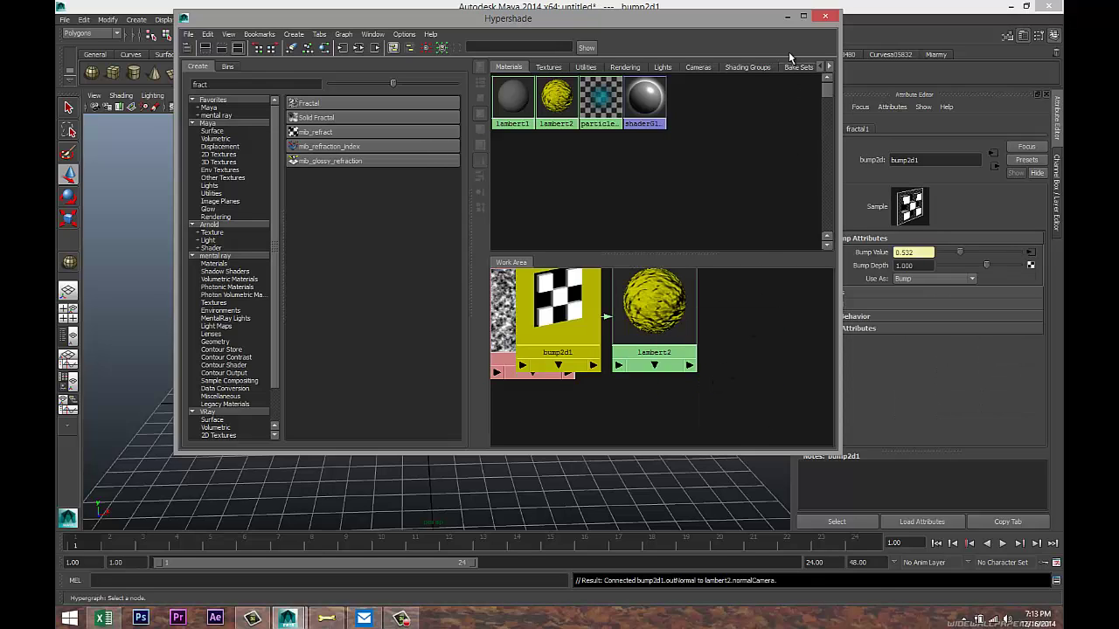
left_click(786, 19)
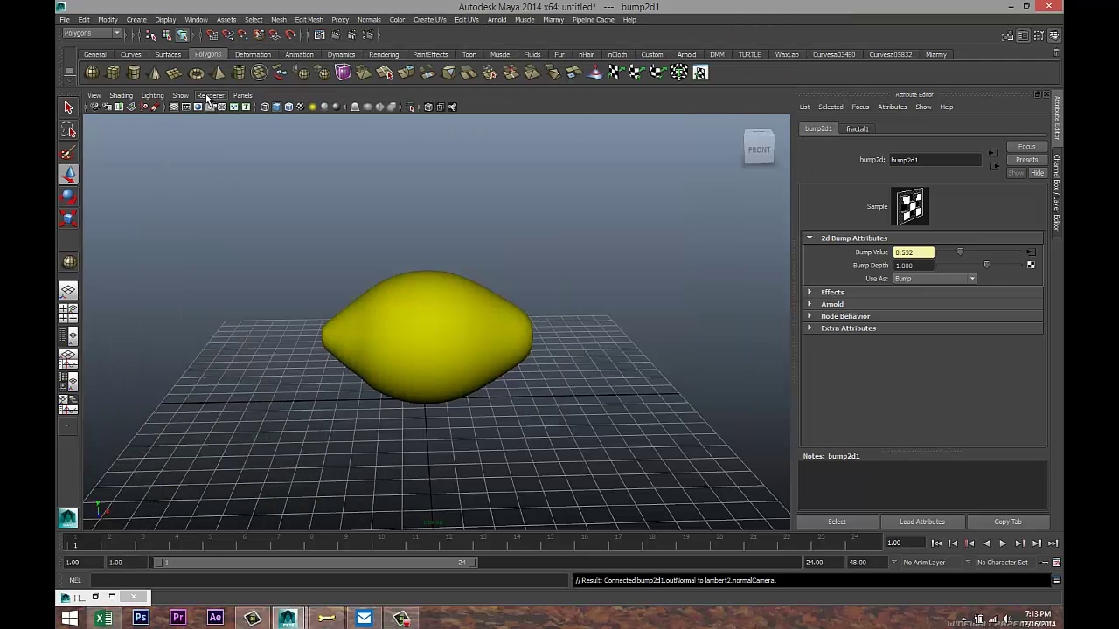
left_click(210, 95)
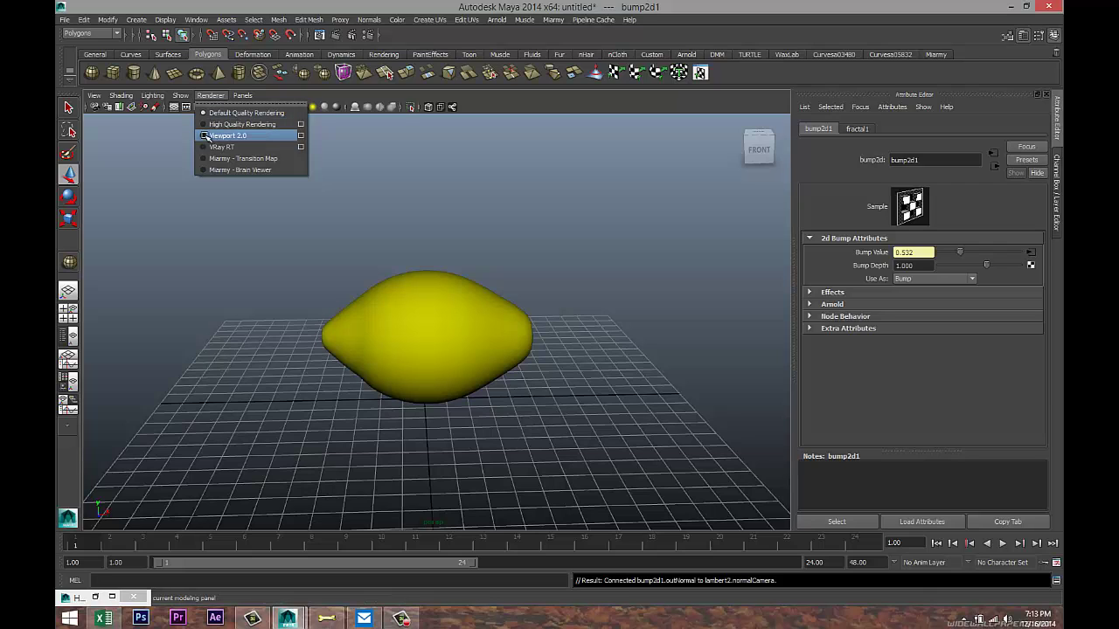
left_click(223, 136)
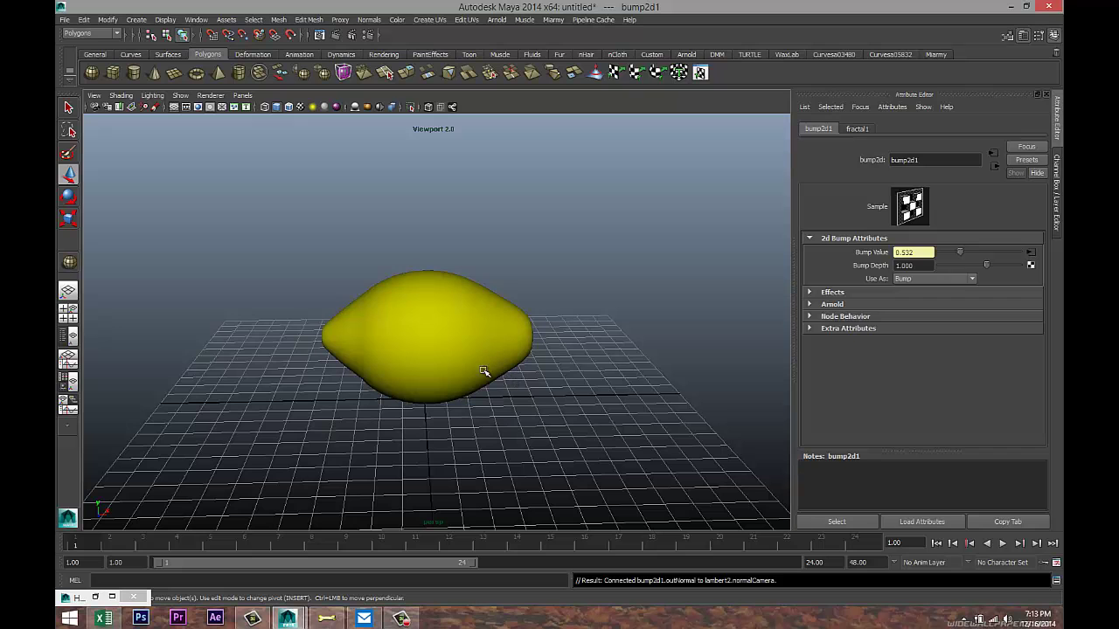
mouse_move(516, 409)
left_mouse_down("alt")
mouse_move(545, 429)
mouse_move(525, 397)
left_mouse_up("alt")
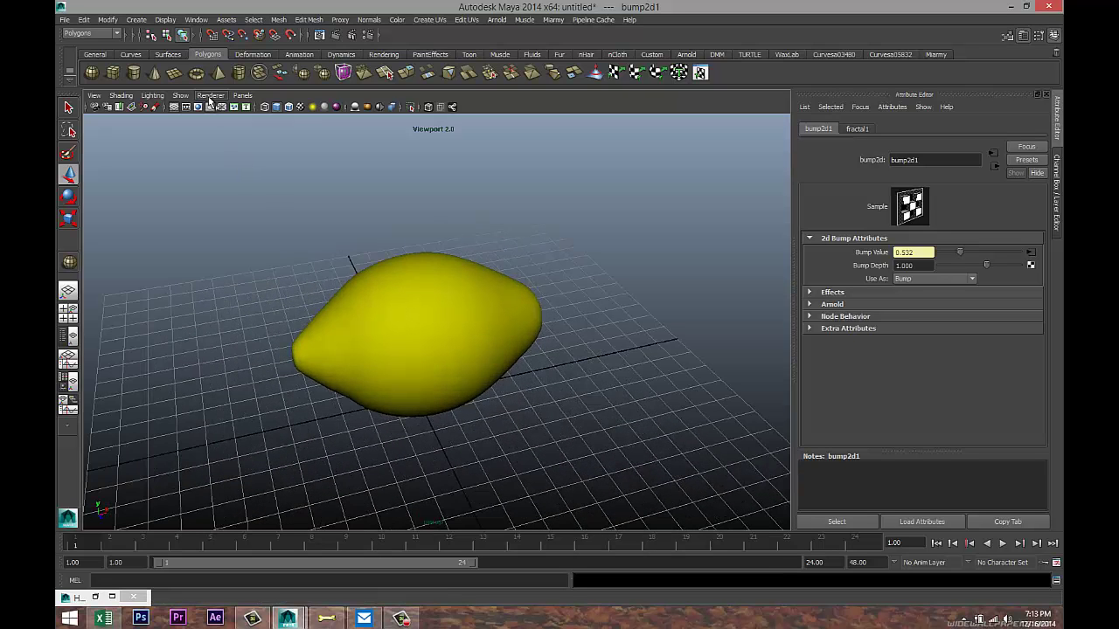
left_click(210, 96)
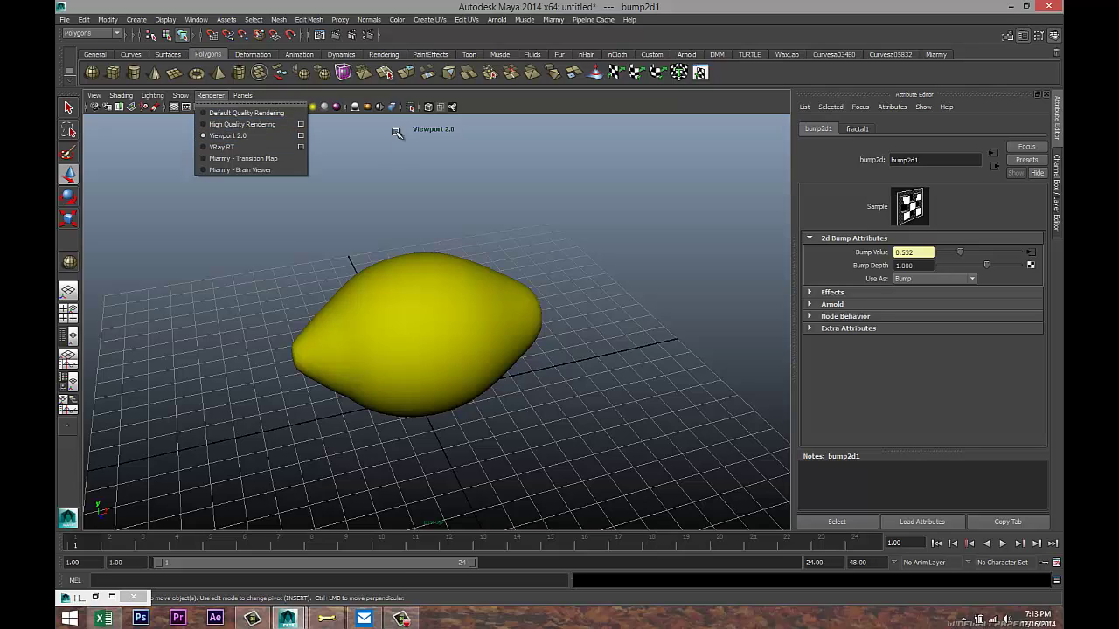
left_click(336, 108)
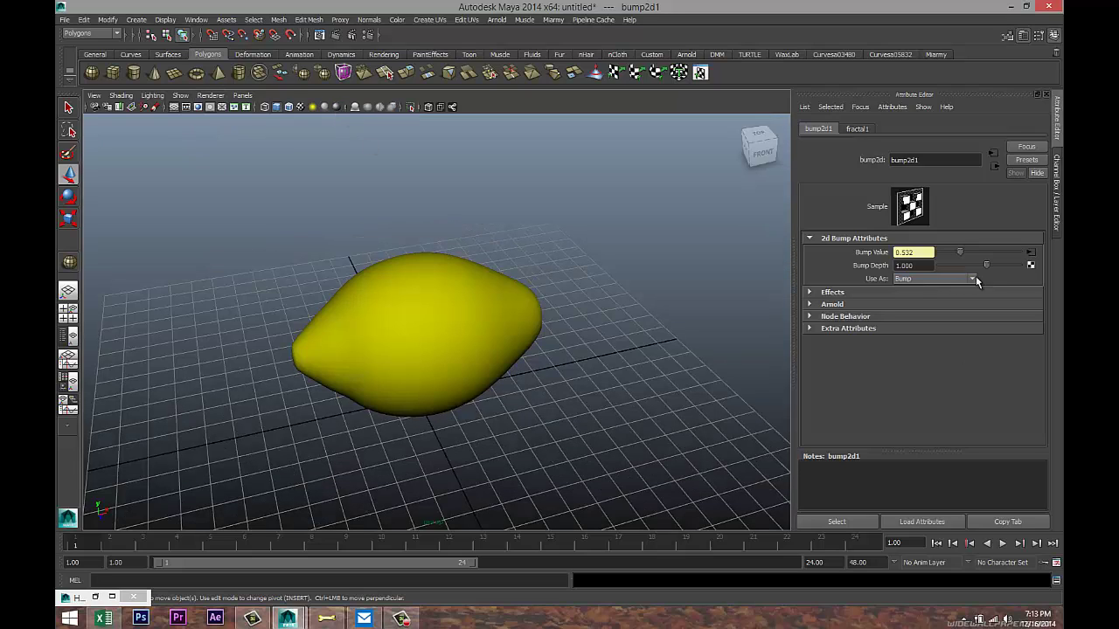
- Lower the bump depth to about 0.188 and show the lemon textured in Viewport 2.0
mouse_move(987, 269)
left_mouse_down()
mouse_move(965, 269)
mouse_move(980, 269)
left_mouse_up()
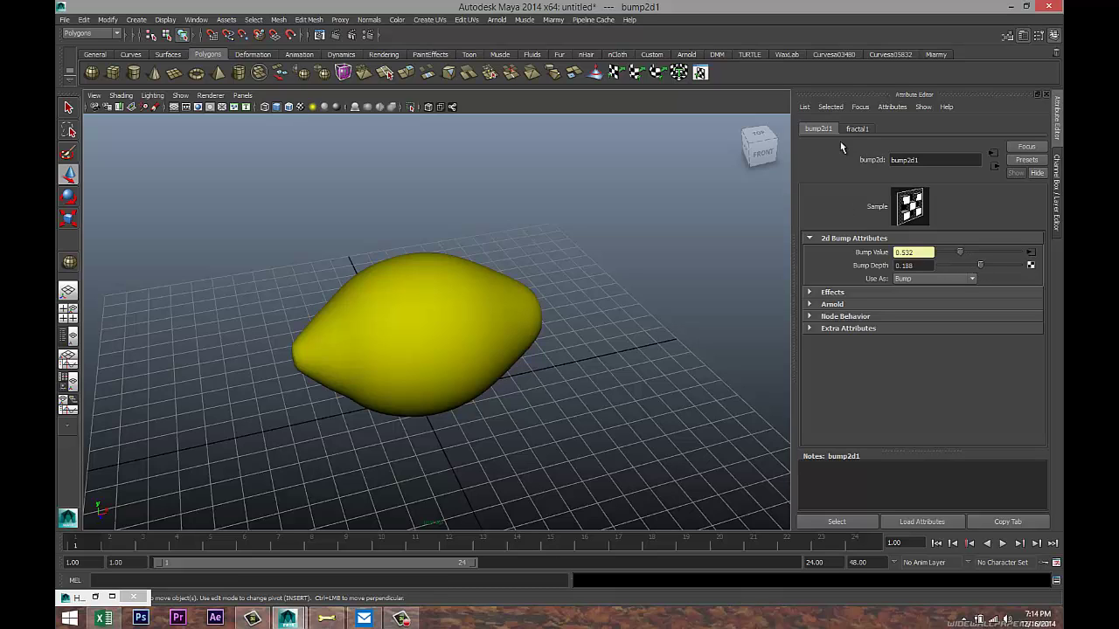
left_click(210, 96)
left_click(225, 136)
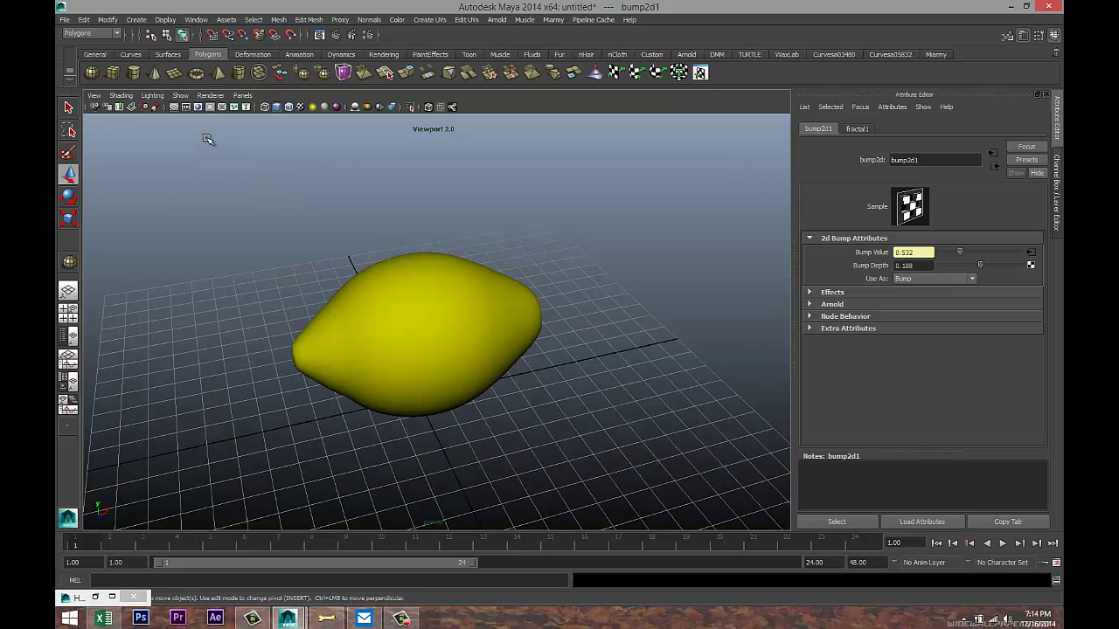
left_click(301, 106)
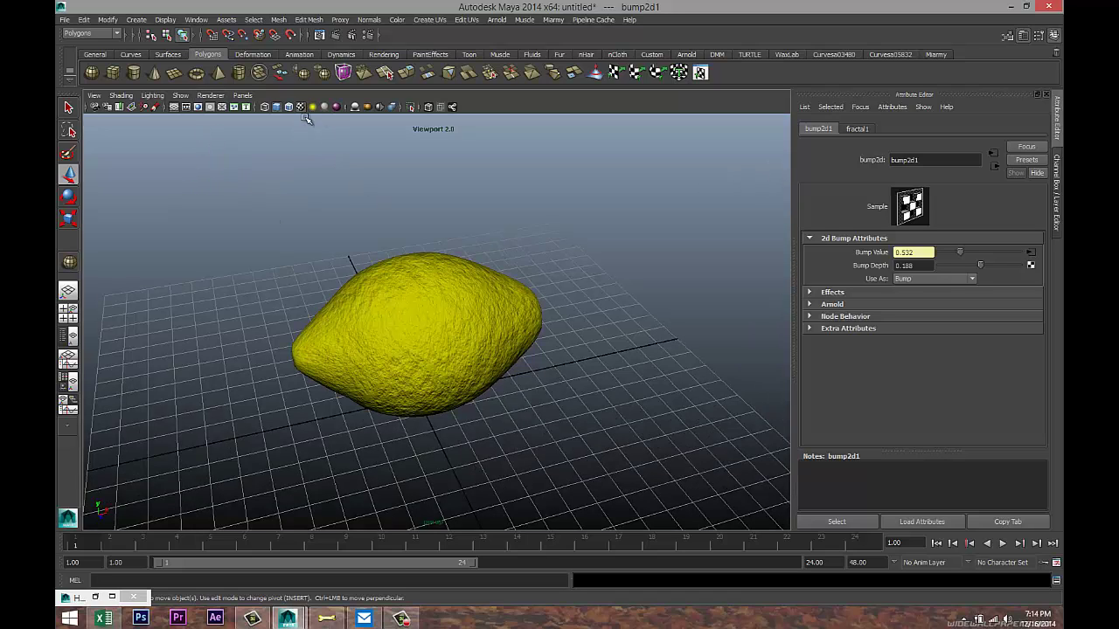
scroll(563, 397, "up", 4)
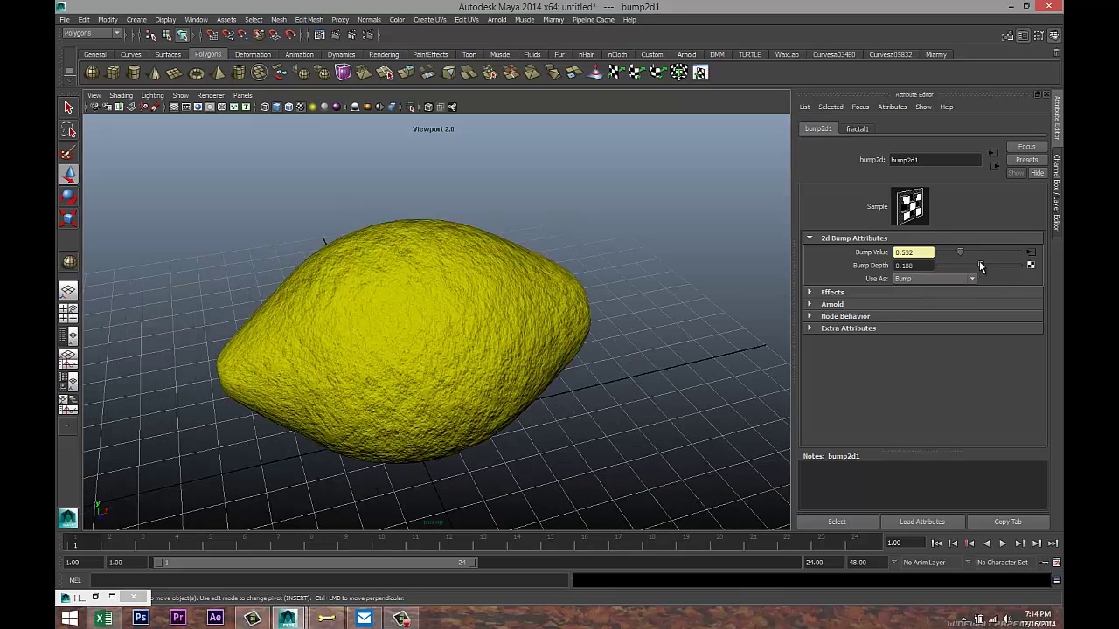
- Refine the bump depth to 0.068 for a subtle lemon-skin texture
left_click_drag(981, 266, 975, 274)
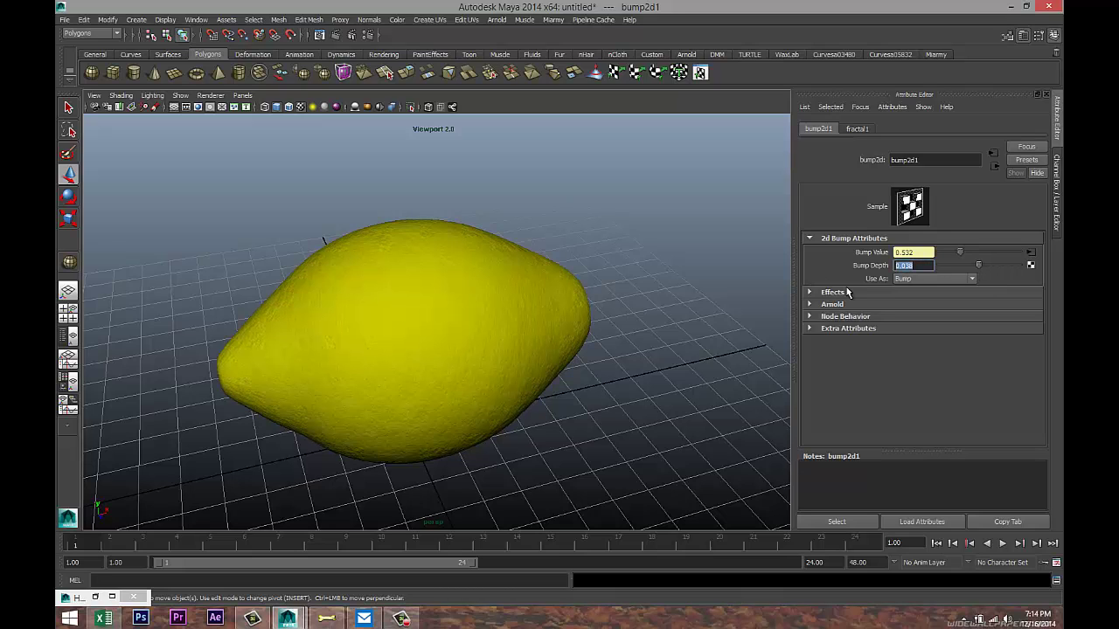
type("0")
left_click_drag(598, 411, 575, 398, "alt")
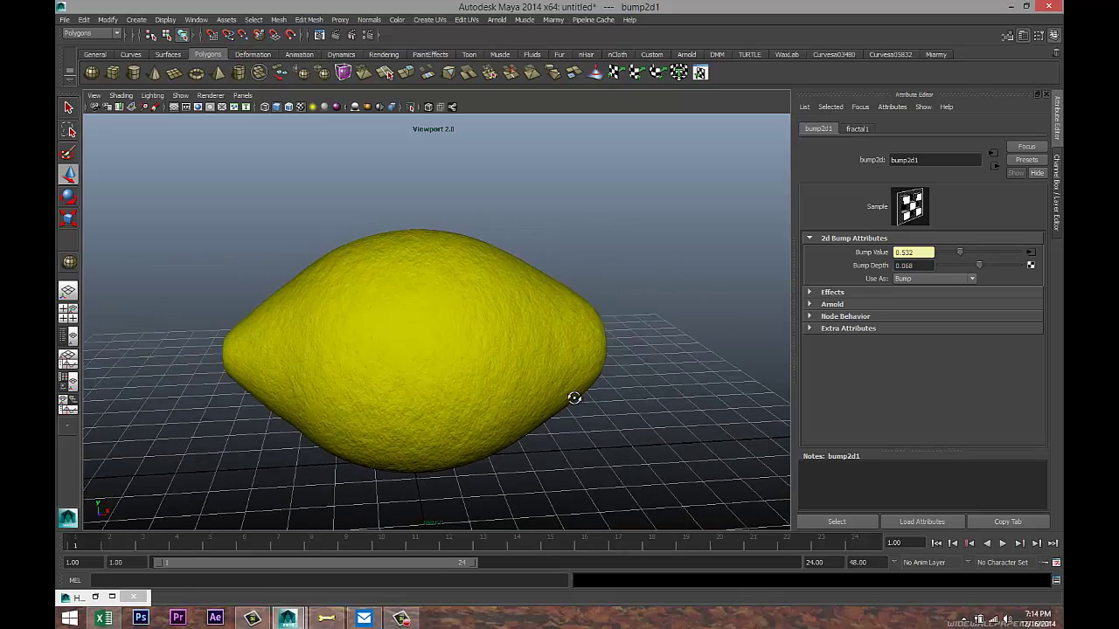
scroll(605, 423, "down", 5)
scroll(603, 425, "up", 1)
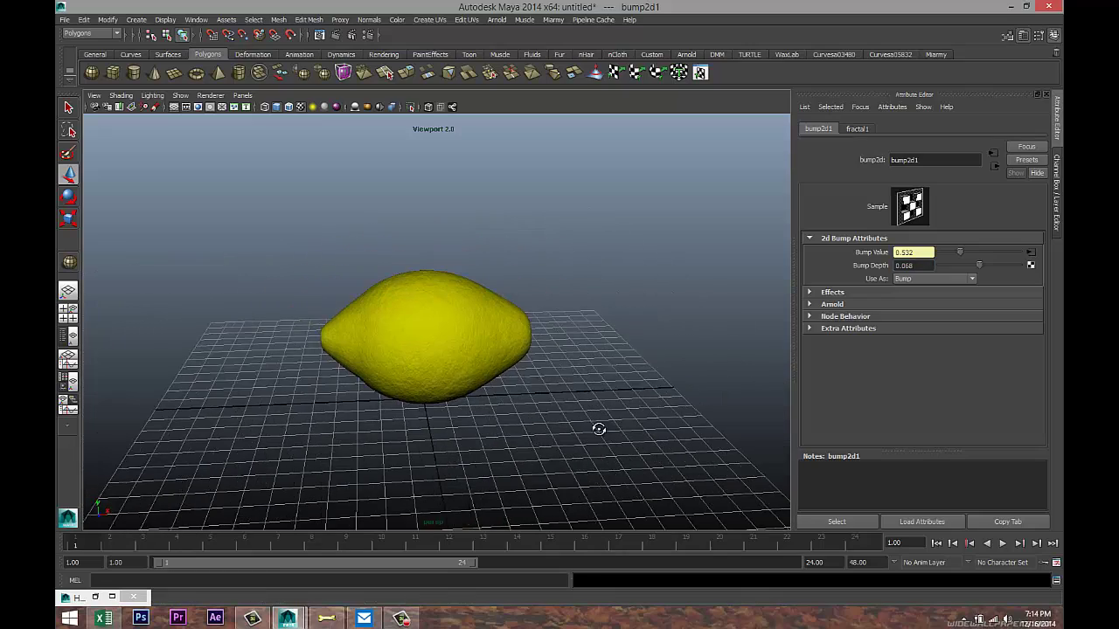
- Create a polygon plane on the grid beneath the lemon and scale it up into a large ground surface
scroll(599, 429, "down", 3)
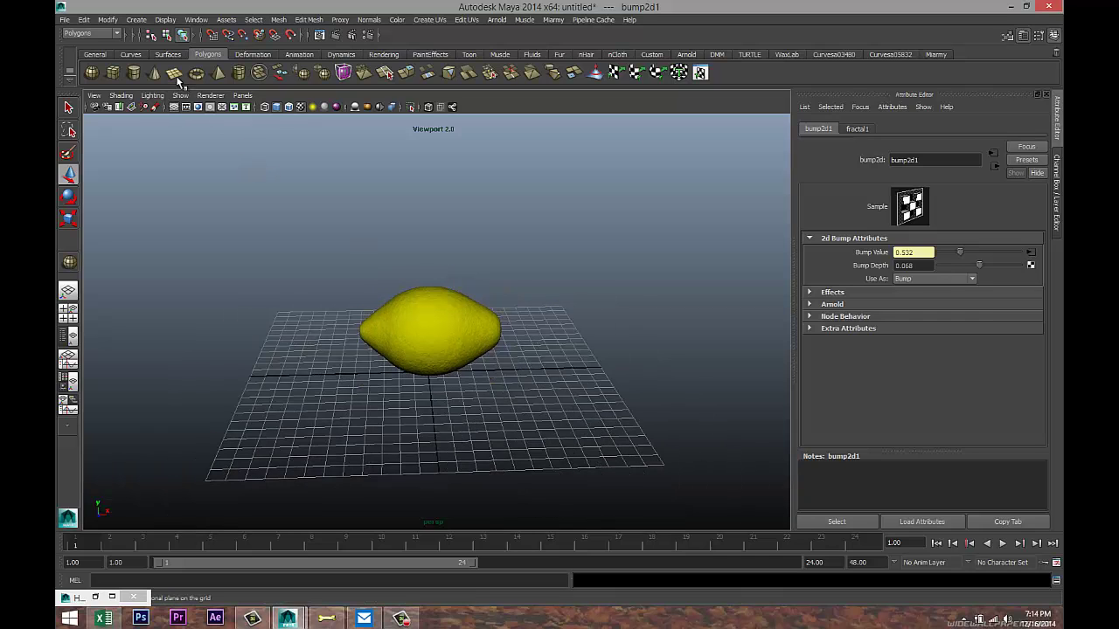
left_click(175, 75)
left_click_drag(205, 287, 808, 502)
scroll(624, 429, "down", 4)
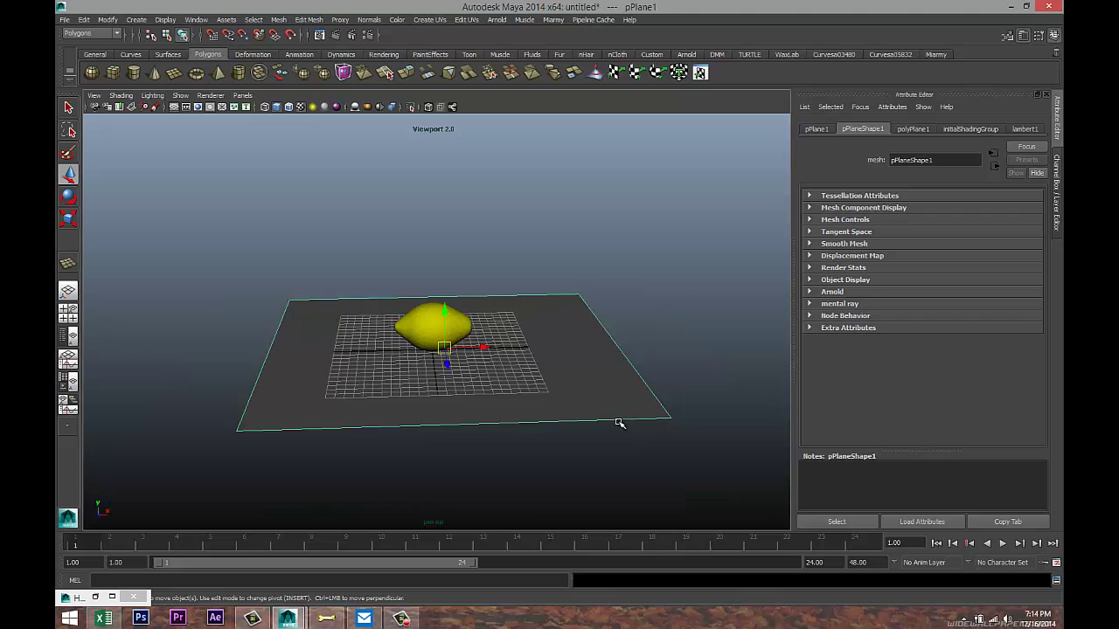
key("r")
left_click_drag(499, 347, 641, 367)
left_click_drag(448, 373, 527, 477, "alt")
- Examine the contact between the lemon and the ground plane in the front, right and perspective views
scroll(555, 463, "up", 5)
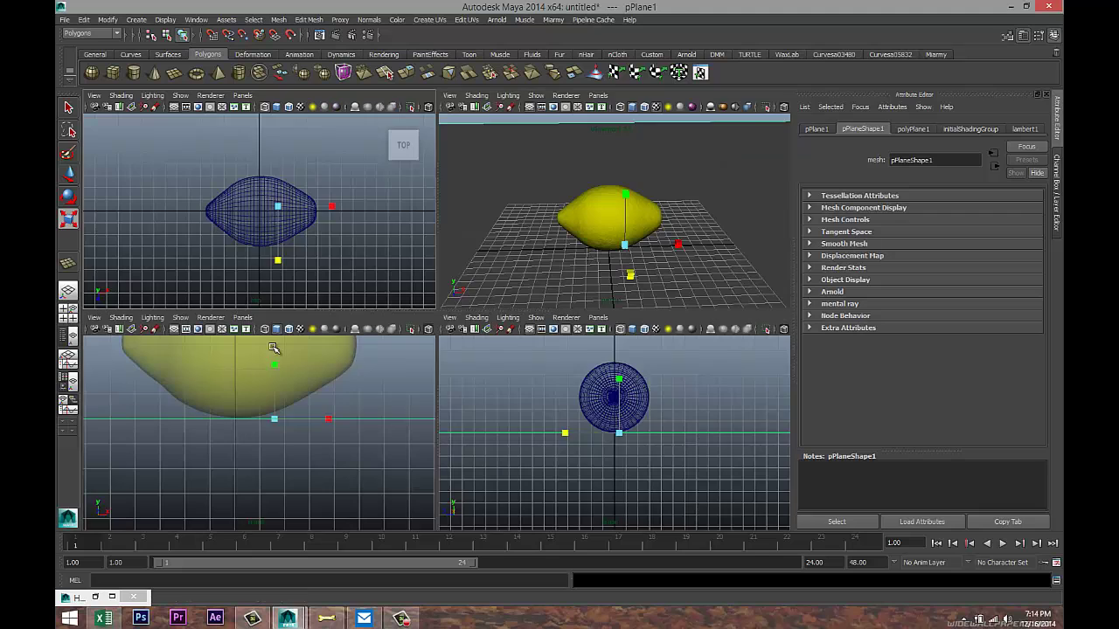
left_click(69, 314)
key("space")
scroll(481, 389, "up", 3)
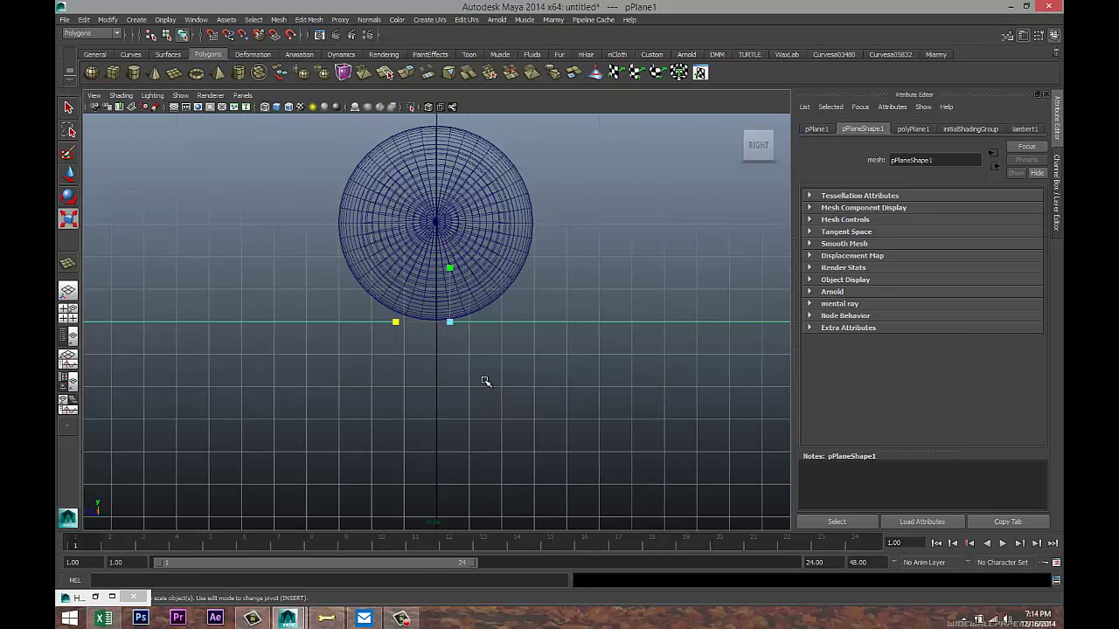
left_click(68, 317)
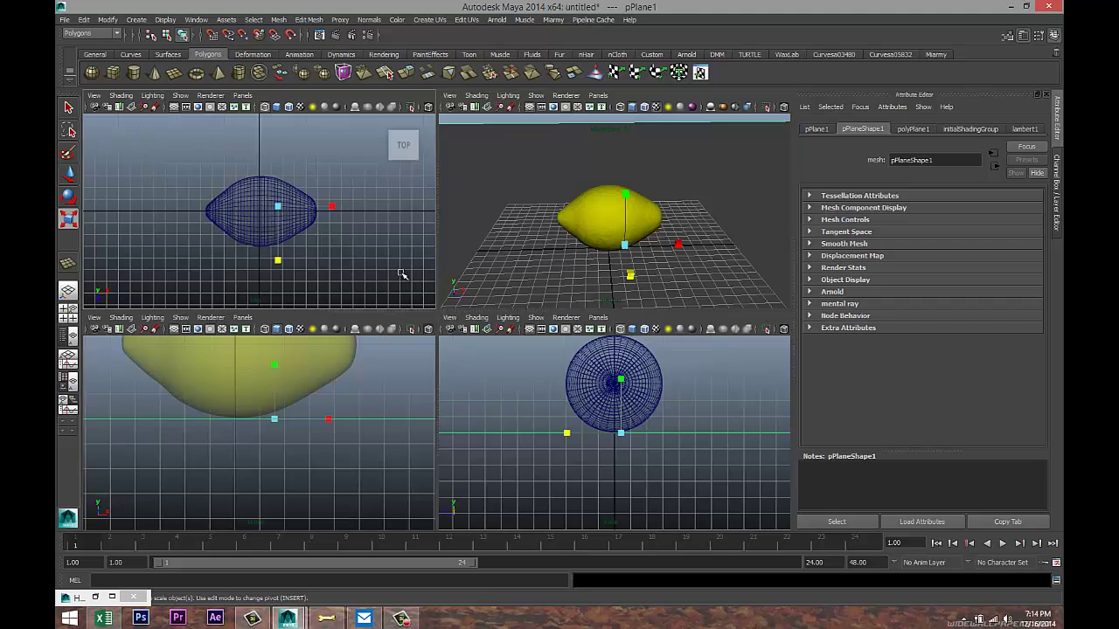
key("space")
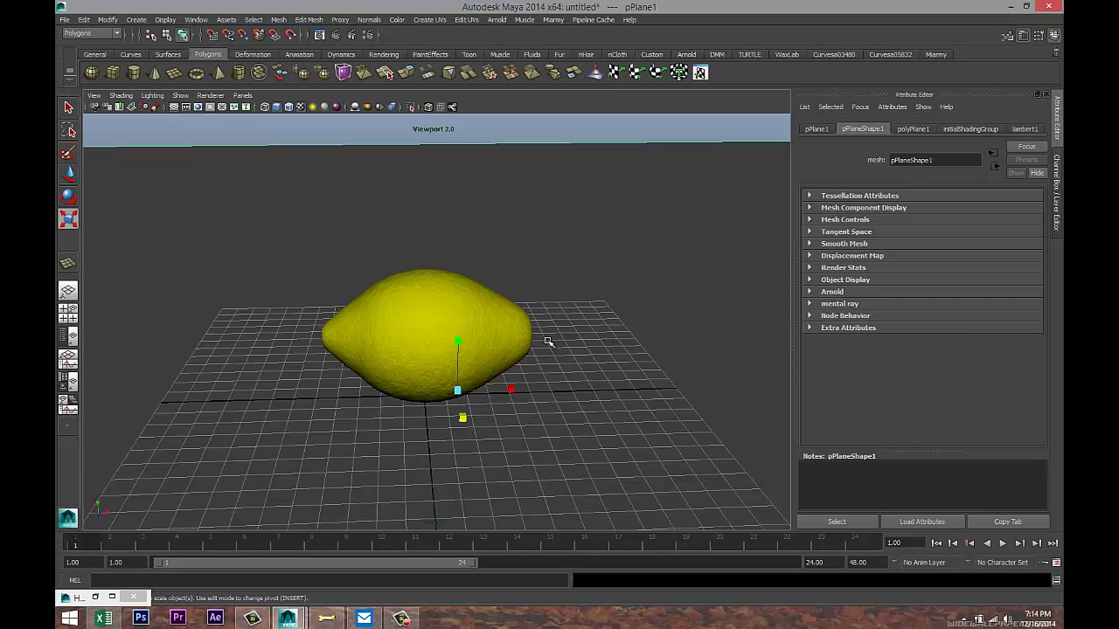
key("alt+b")
left_click_drag(542, 357, 550, 385, "alt")
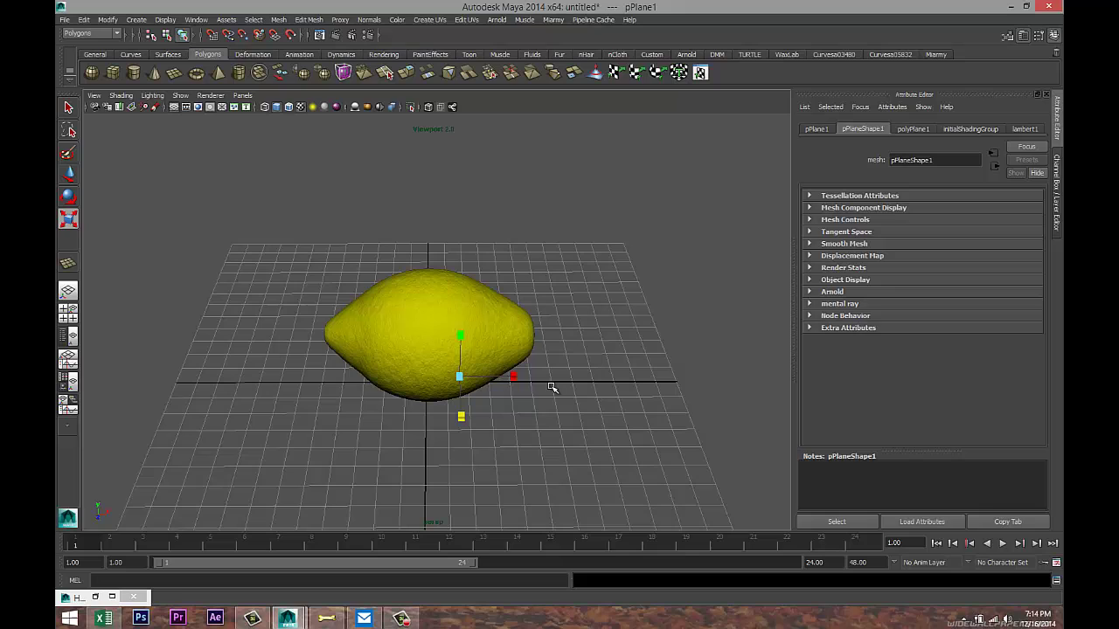
left_click(77, 318)
key("space")
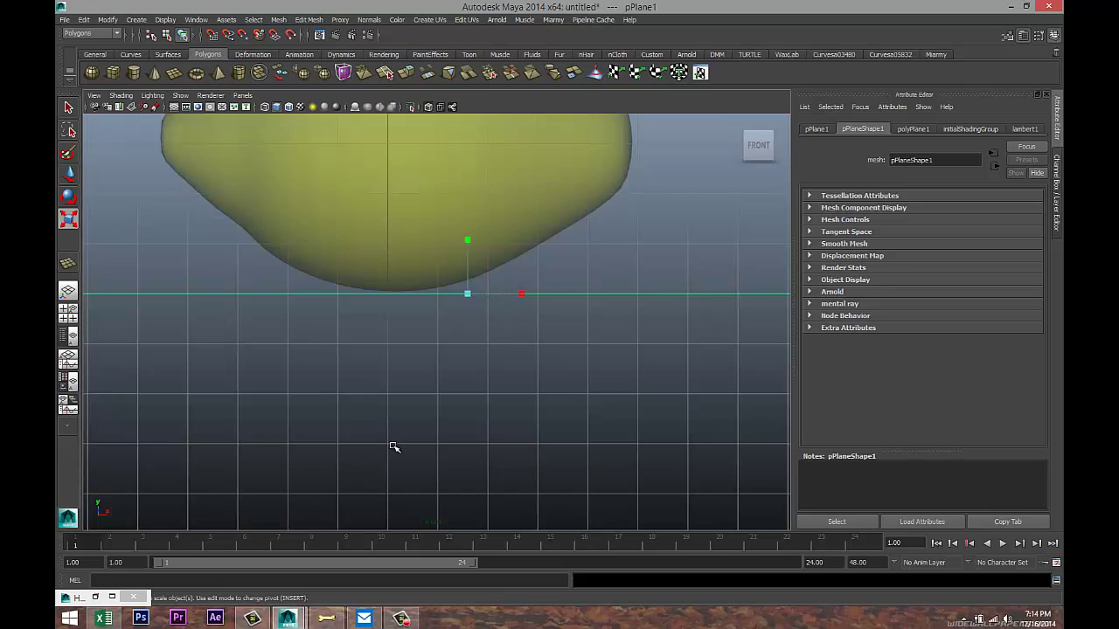
scroll(394, 447, "down", 10)
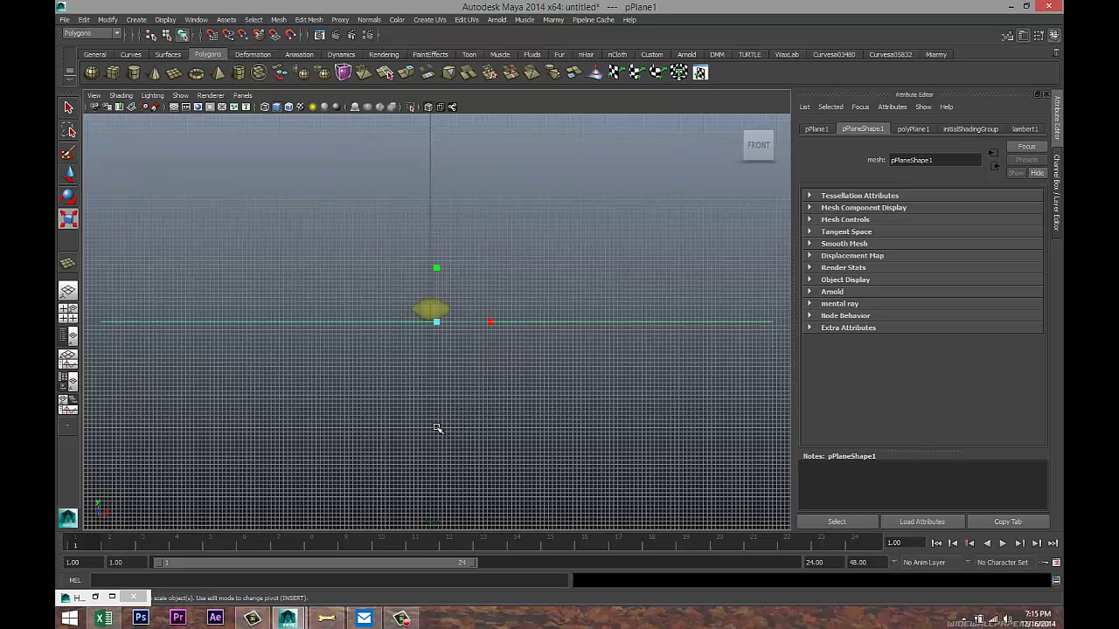
scroll(449, 382, "up", 10)
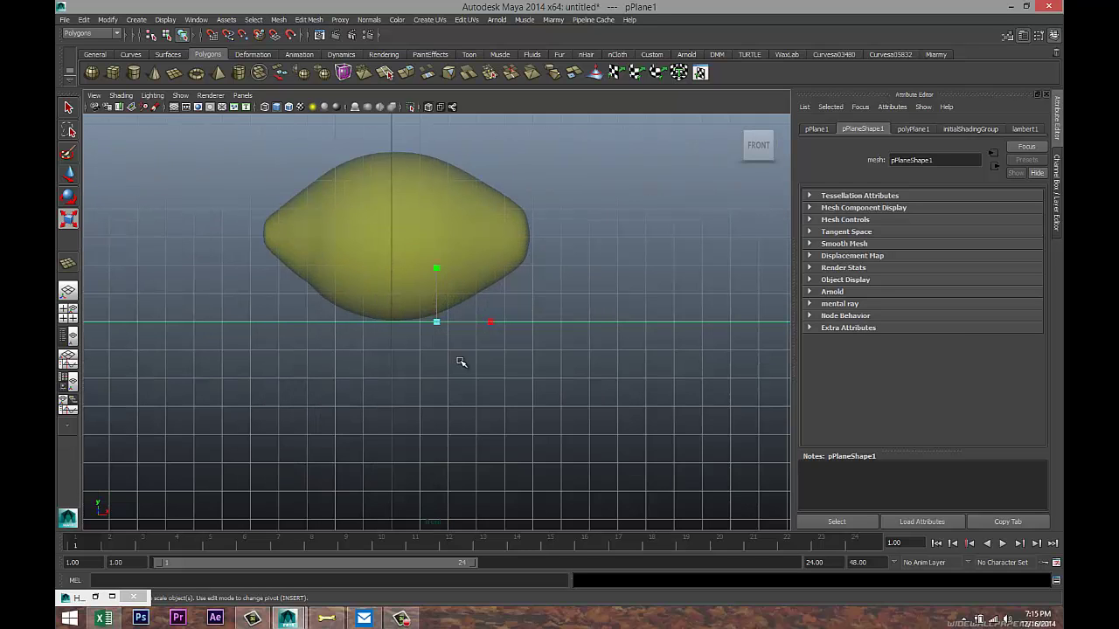
middle_click_drag(452, 359, 507, 461, "alt")
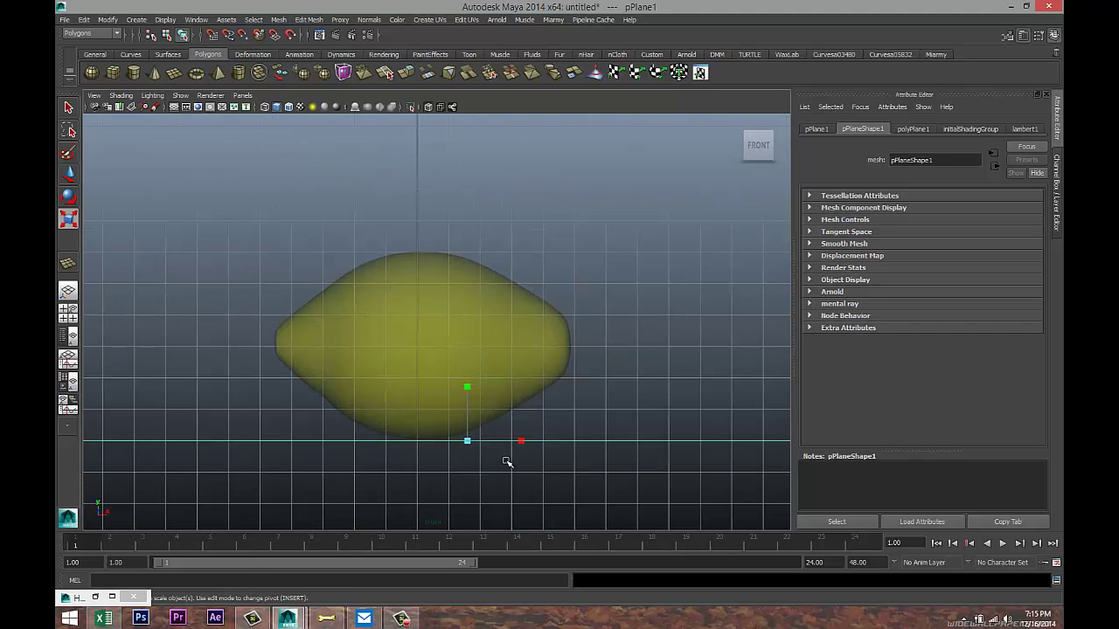
- Extract the faces of the lemon's right half in the front view as a separate mesh, with separate extracted faces enabled and zero offset
left_click(517, 325)
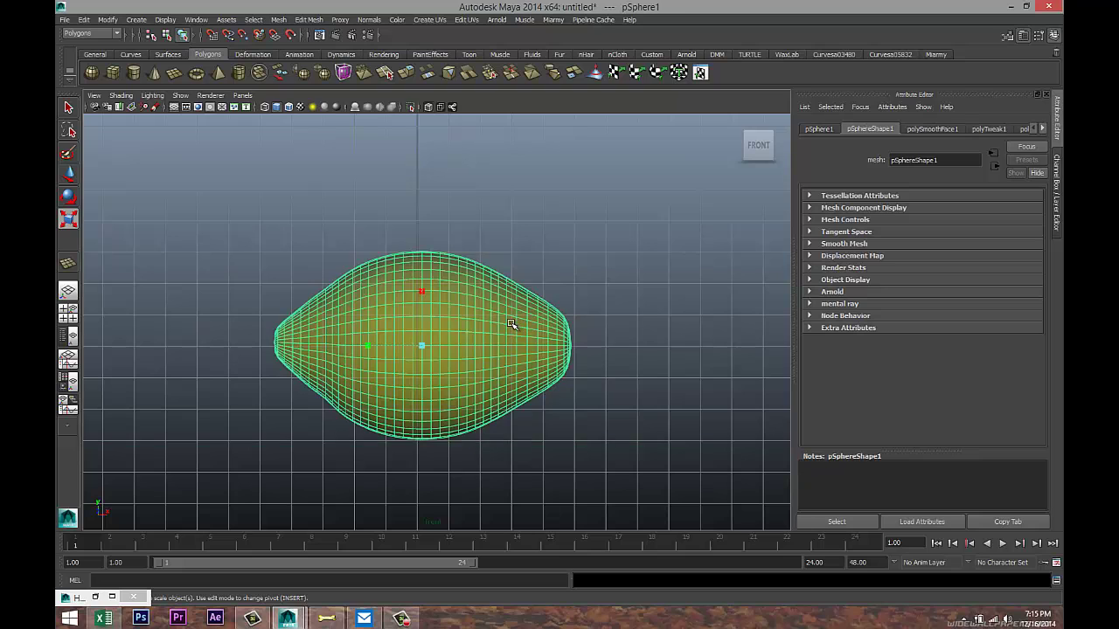
right_click_drag(492, 320, 502, 347)
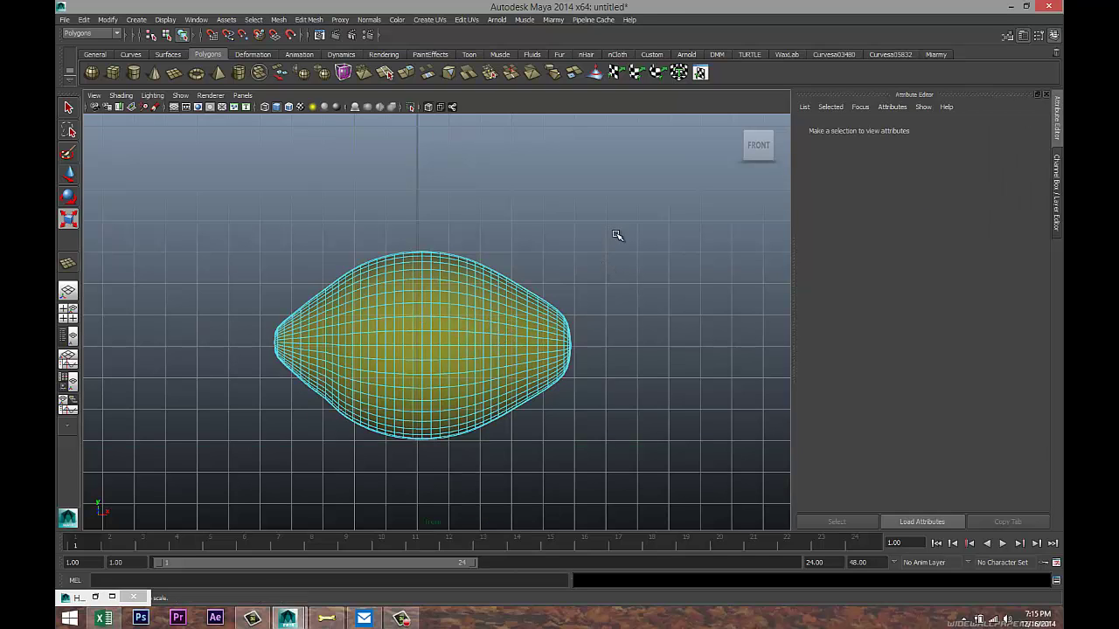
left_click_drag(620, 237, 429, 460)
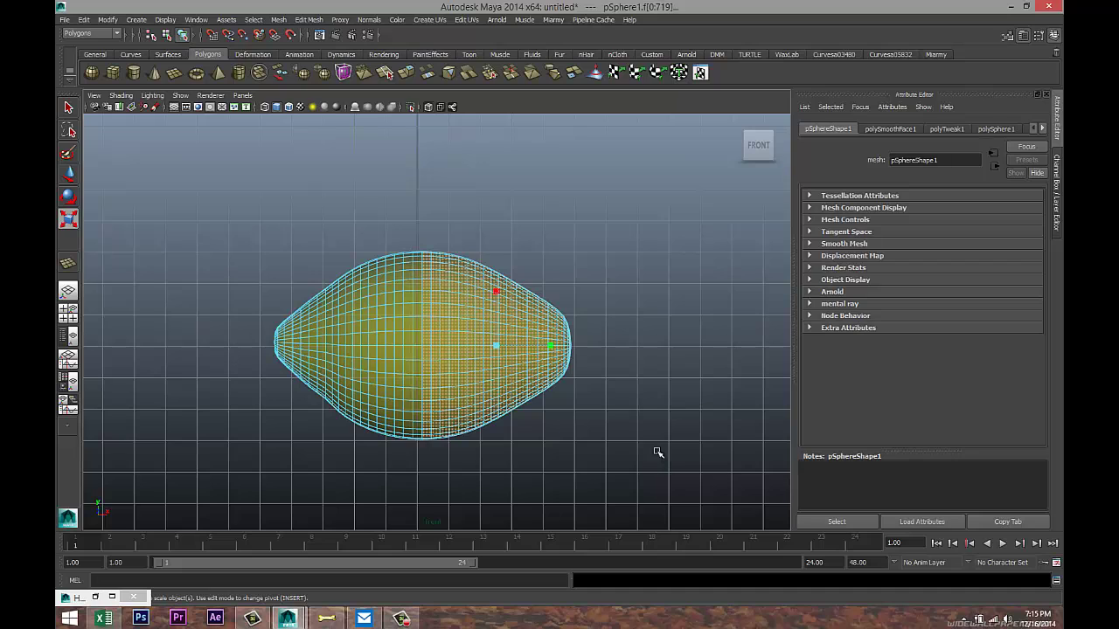
left_click(279, 20)
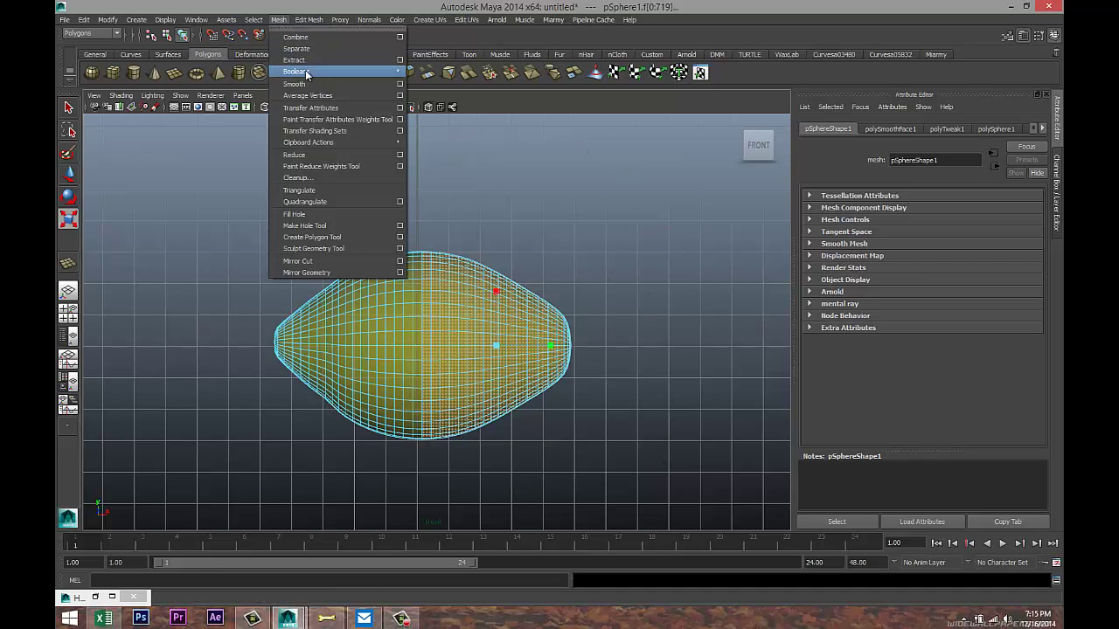
left_click(400, 60)
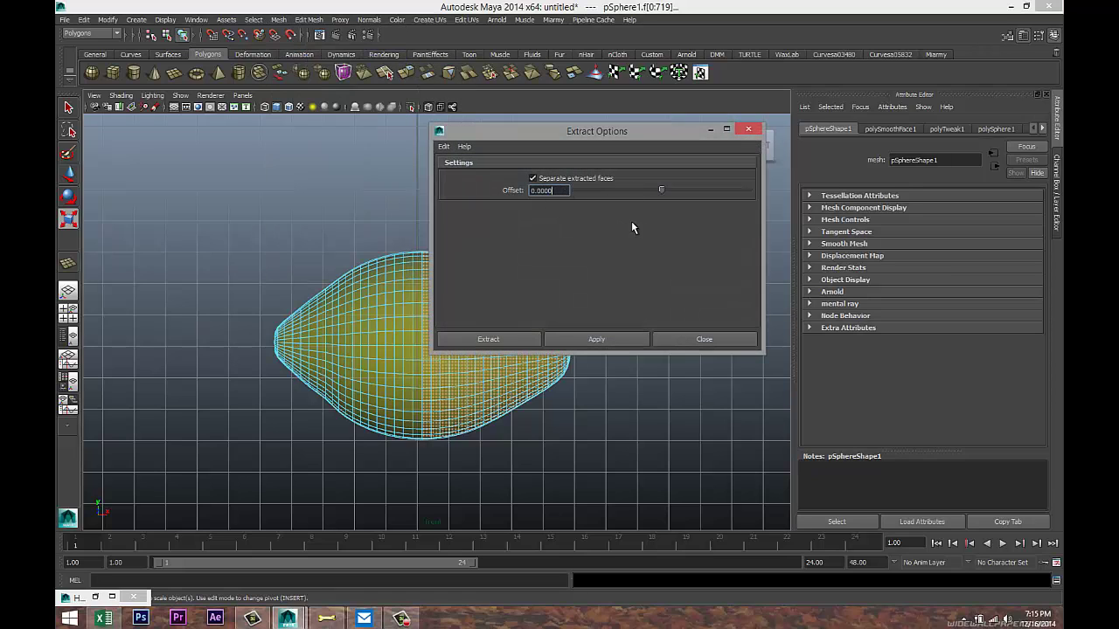
left_click(501, 340)
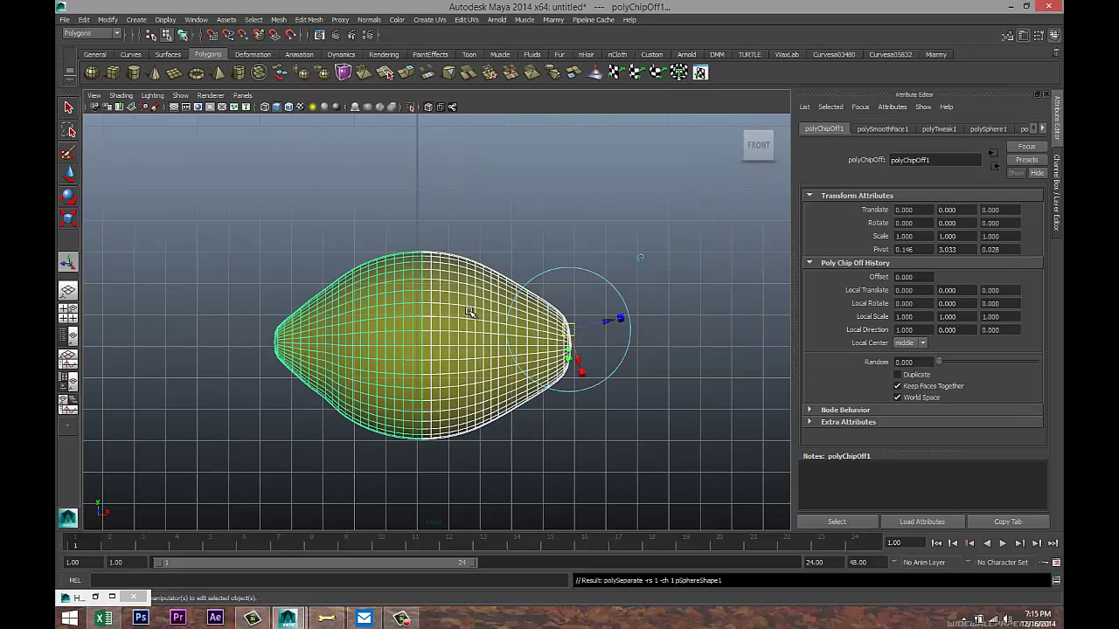
- Move the extracted lemon half along the X axis, leaving a wide gap between it and the other half
right_click_drag(470, 312, 504, 296)
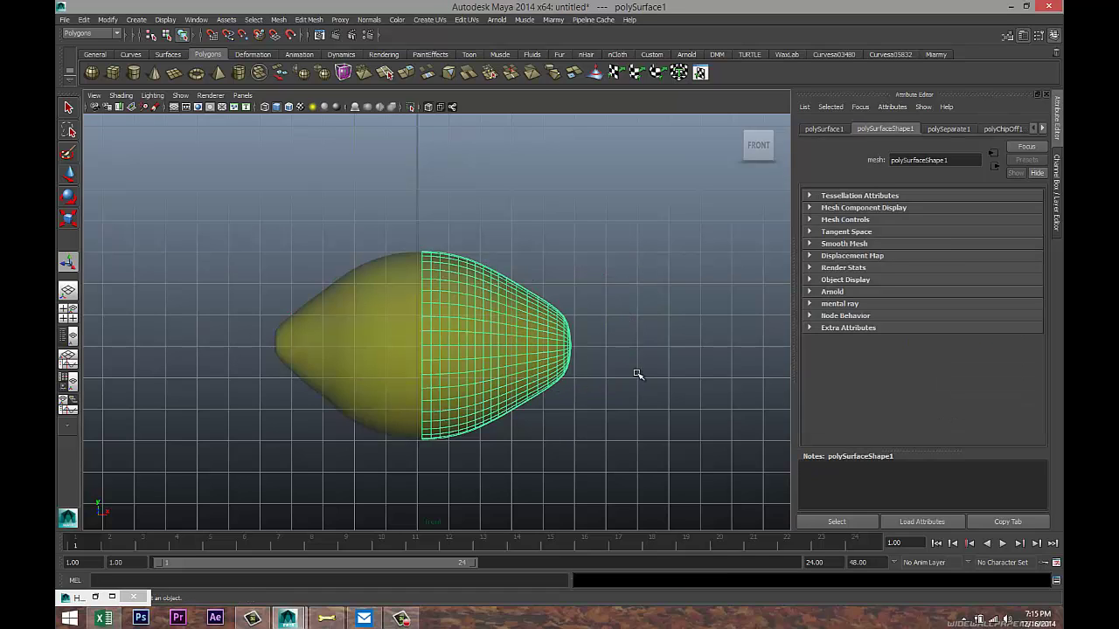
key("w")
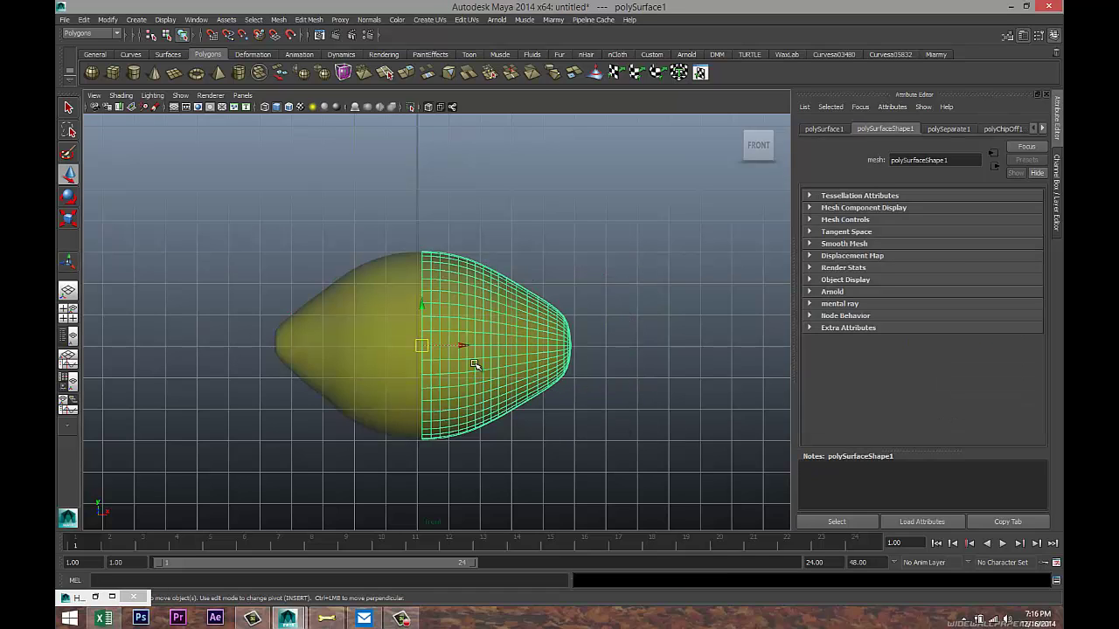
left_click_drag(458, 346, 614, 348)
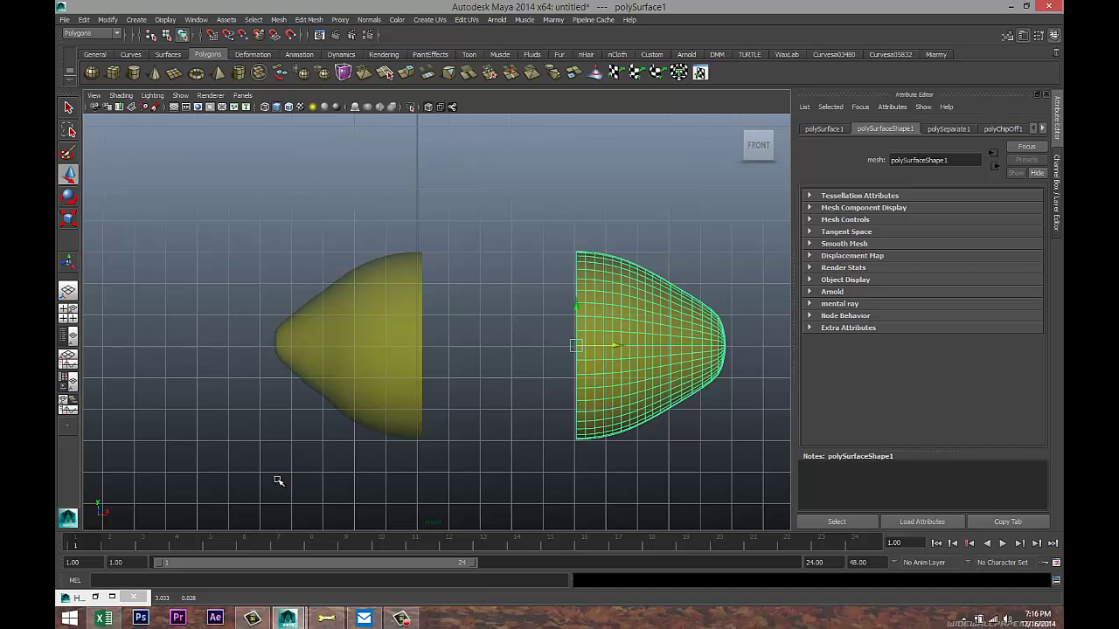
- Cap the open cut side of the moved lemon half with Fill Hole in the perspective view
left_click(68, 312)
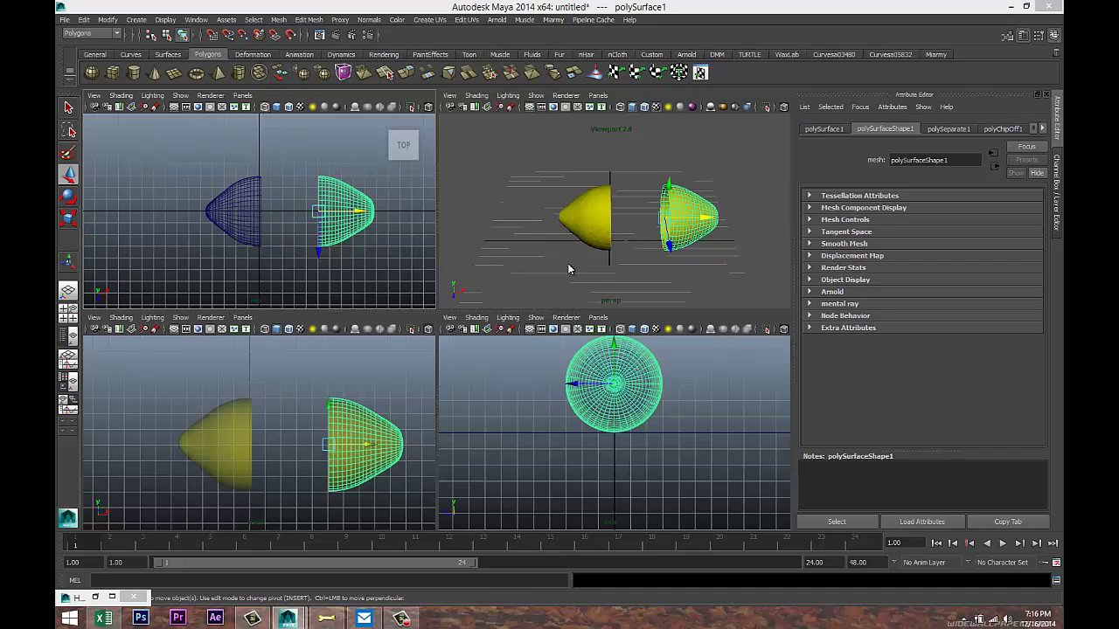
key("space")
left_click_drag(417, 348, 489, 354, "alt")
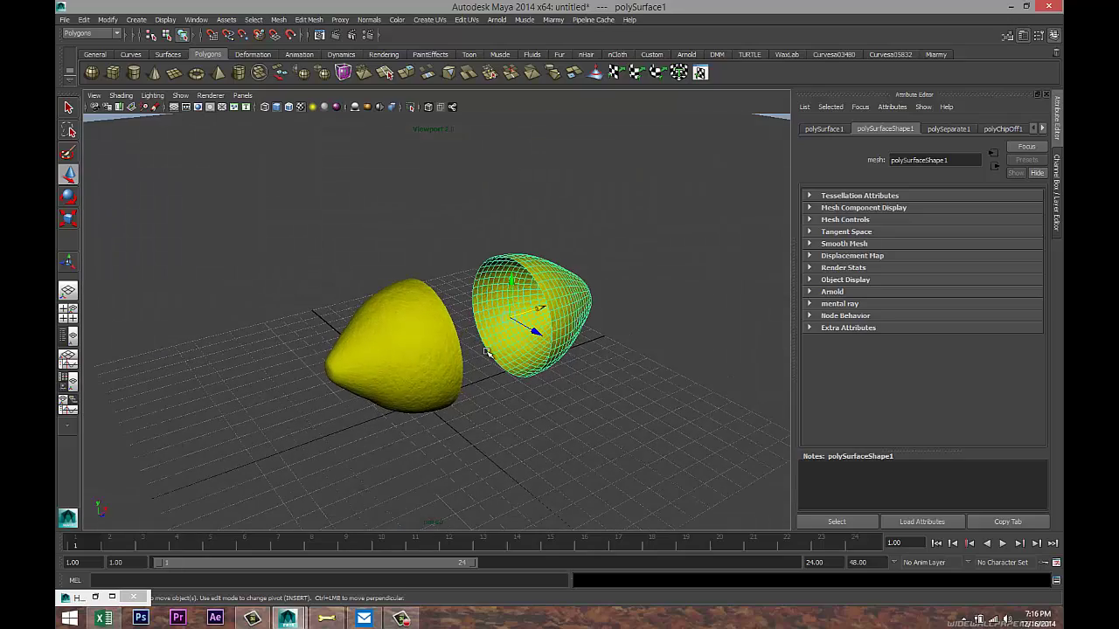
left_click_drag(577, 387, 548, 358, "alt")
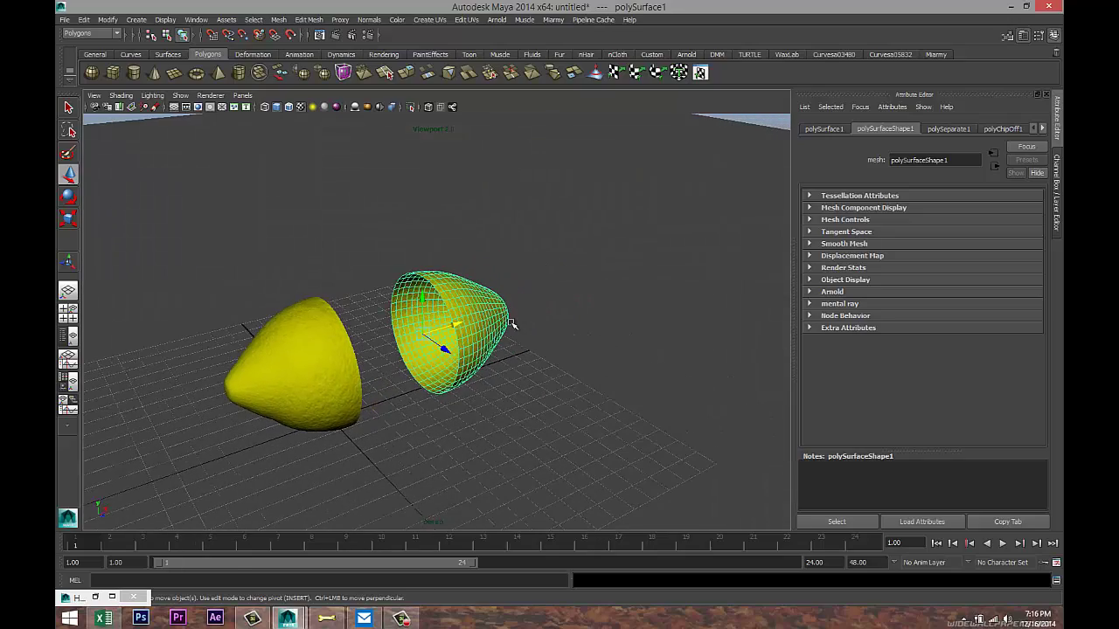
left_click(280, 20)
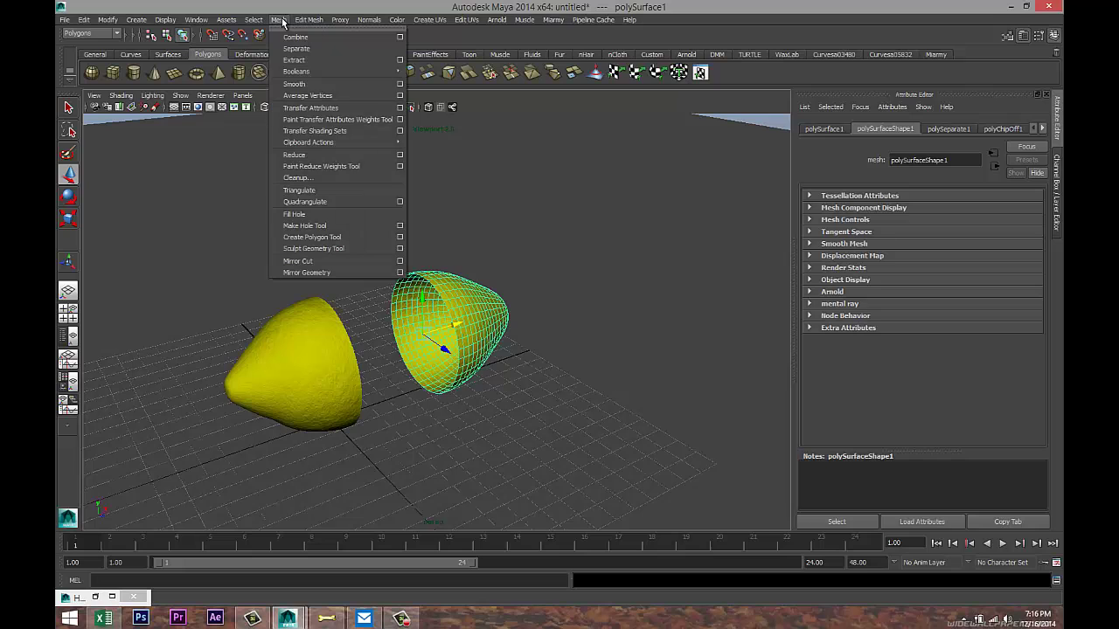
left_click(302, 214)
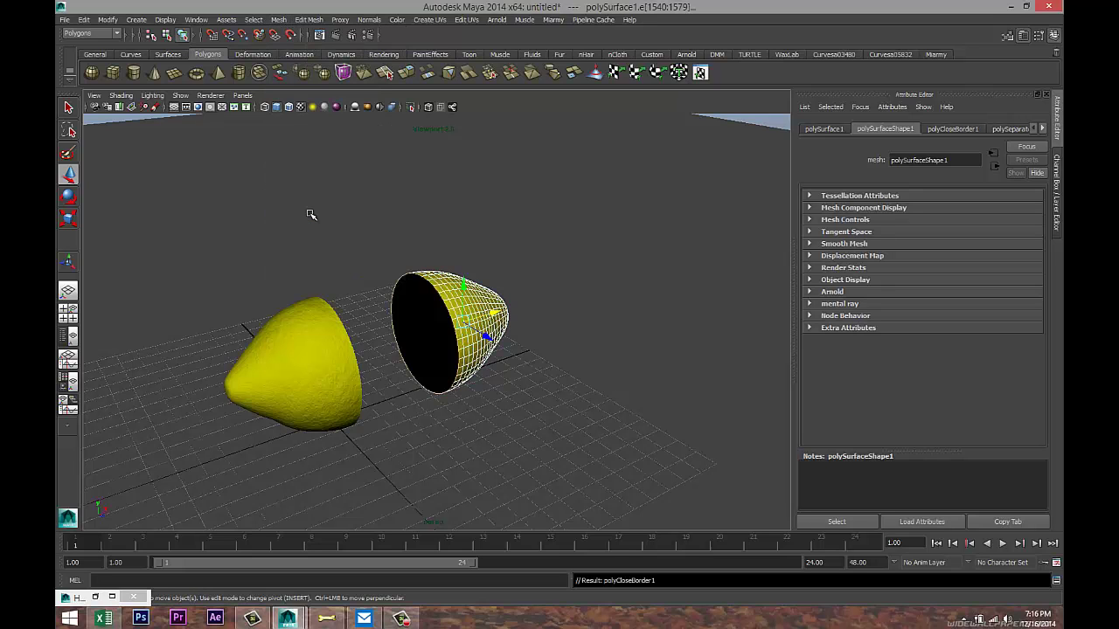
- Fill the open hole on the cut side of the other lemon half, the one with the pointed tip
left_click(322, 336)
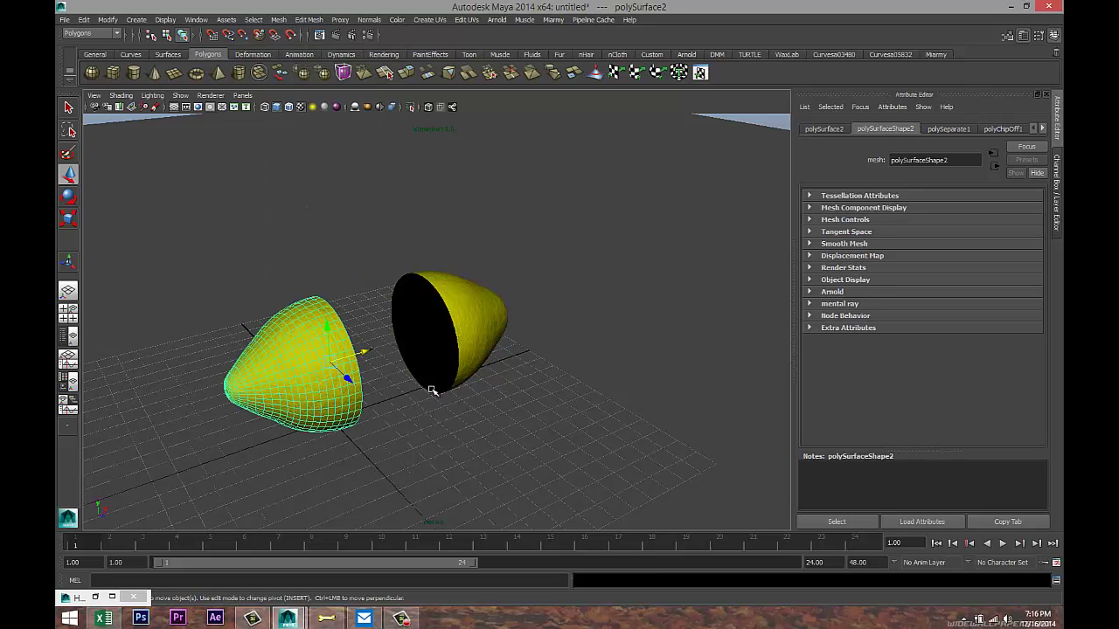
left_click_drag(529, 417, 453, 330, "alt")
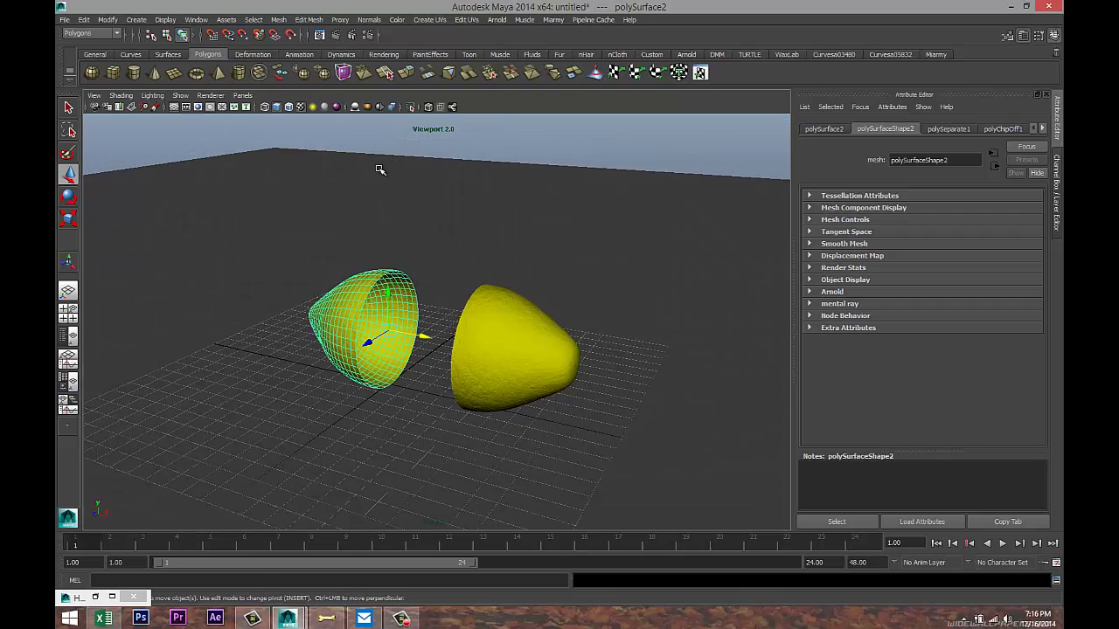
key("g")
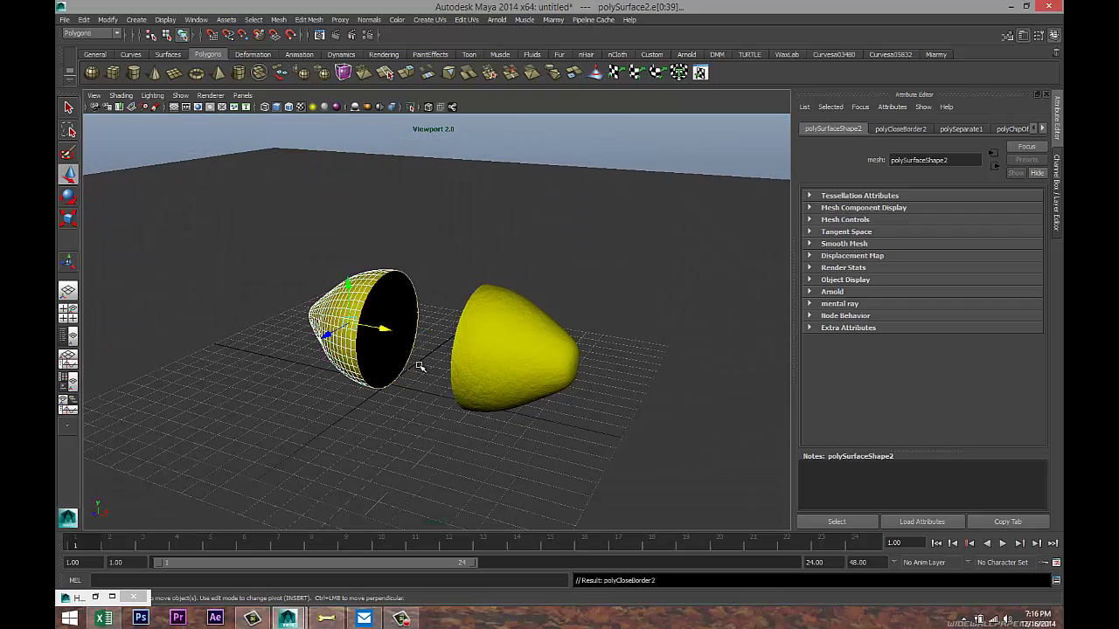
left_click(406, 432)
- Assign a new Lambert material to the flat cut face of the pointed lemon half
scroll(404, 444, "up", 5)
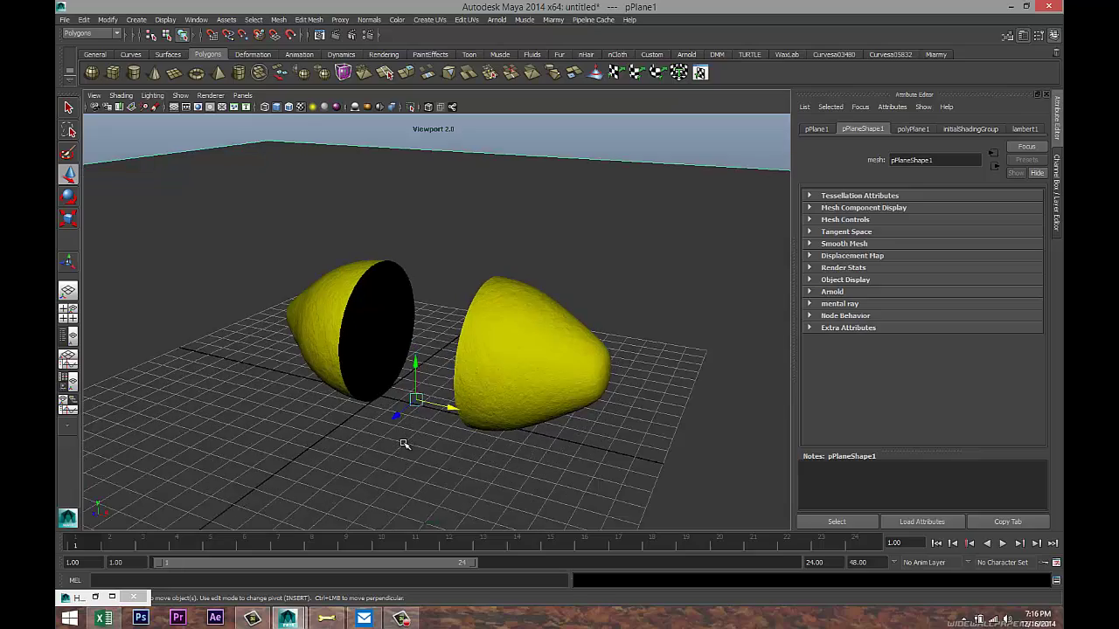
left_click_drag(350, 469, 337, 395, "alt")
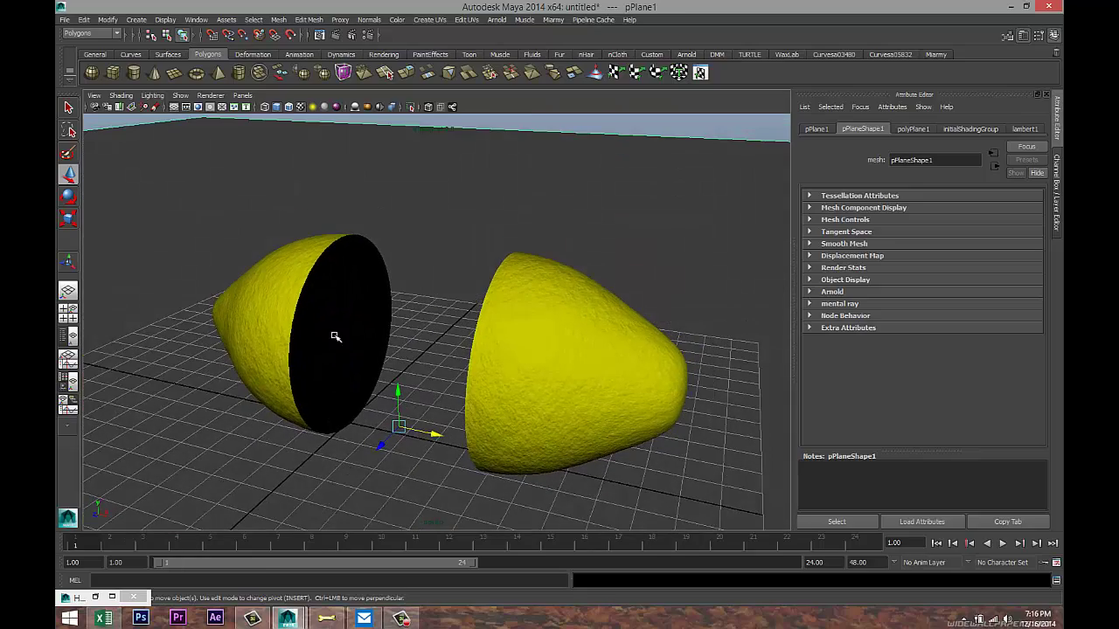
left_click(335, 321)
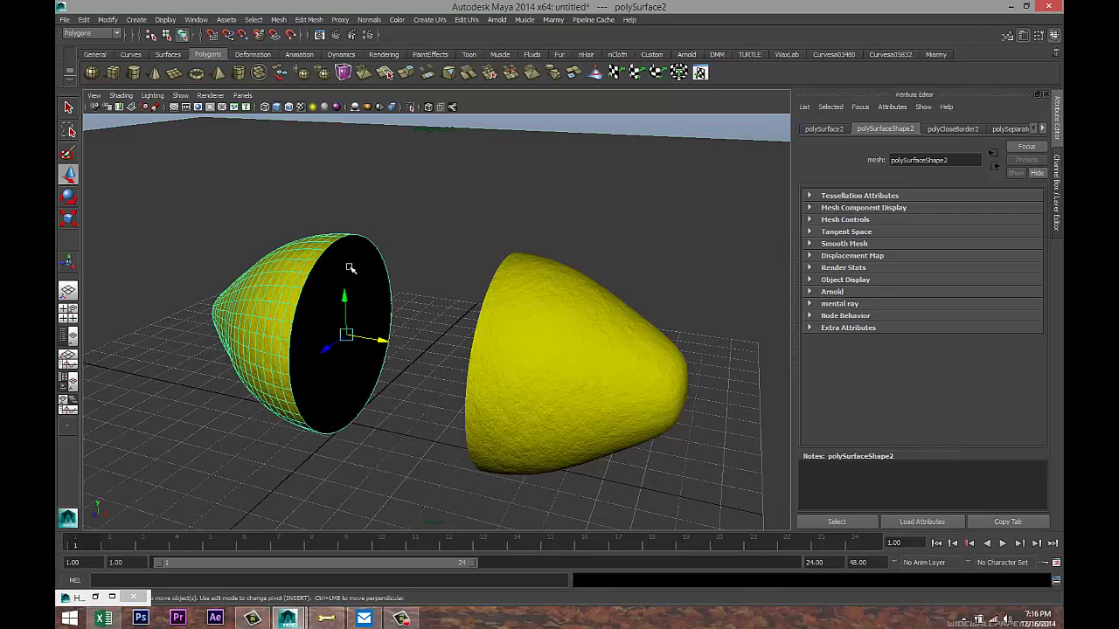
right_click_drag(350, 268, 357, 297)
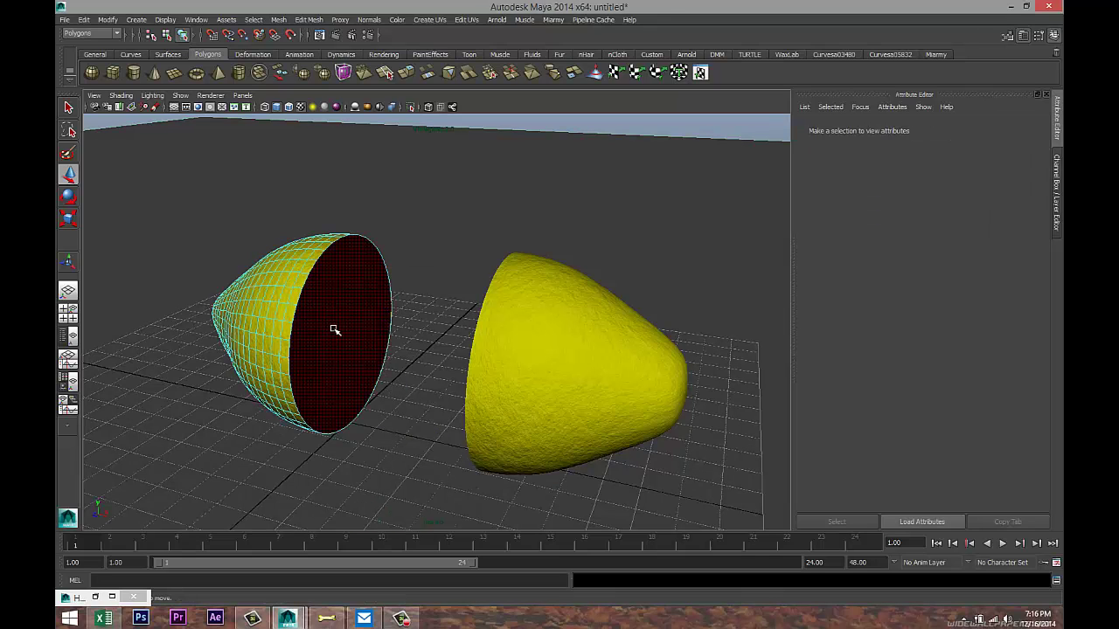
left_click(335, 329)
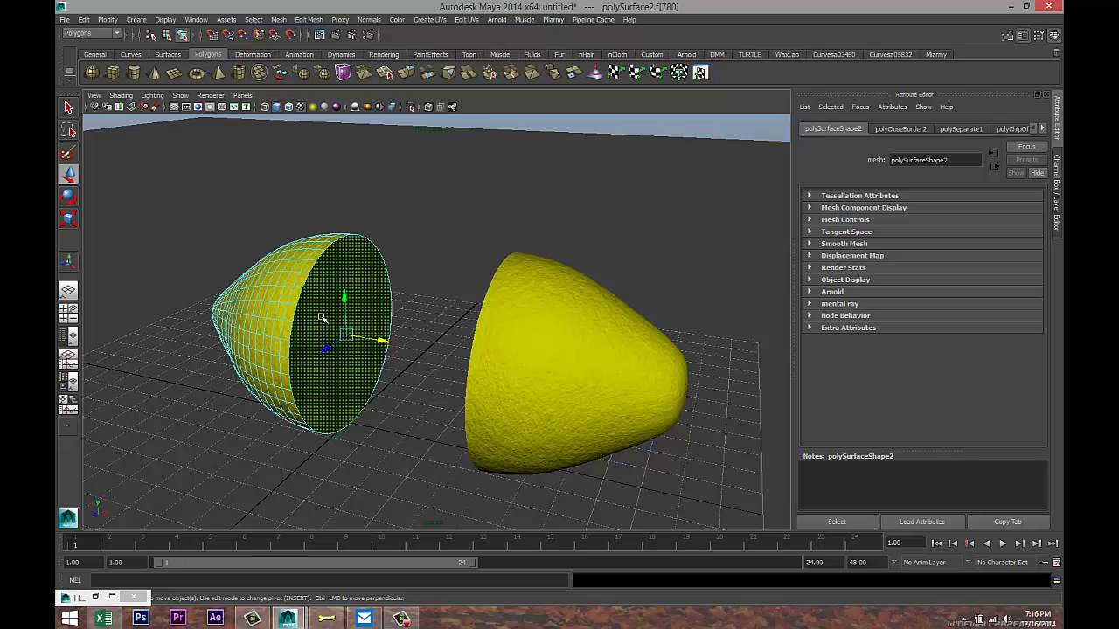
right_click_drag(321, 312, 348, 534)
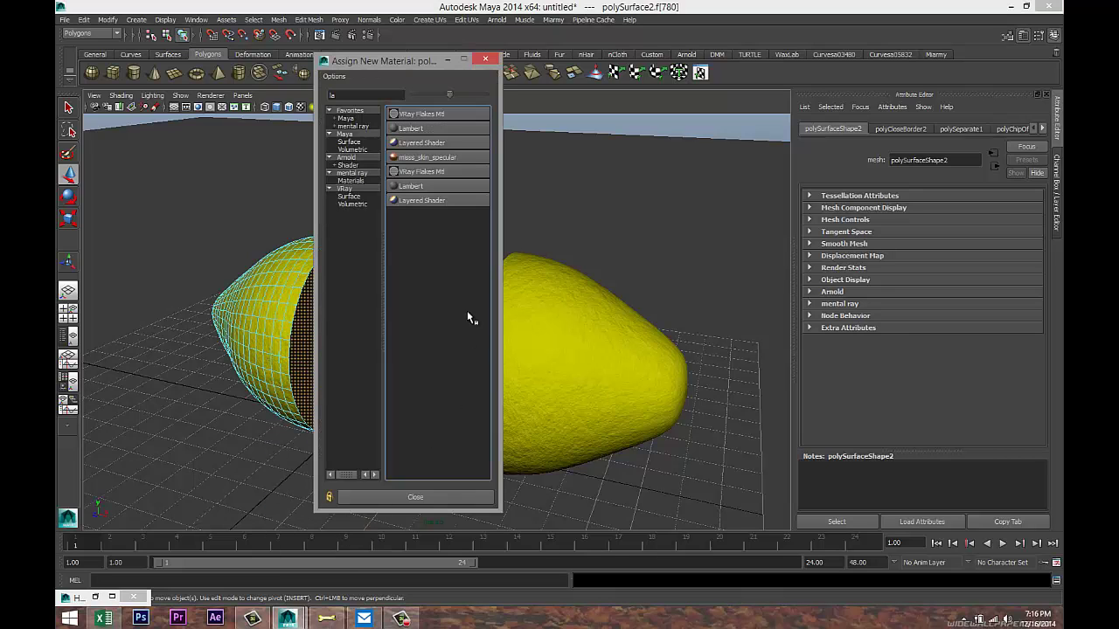
left_click(427, 128)
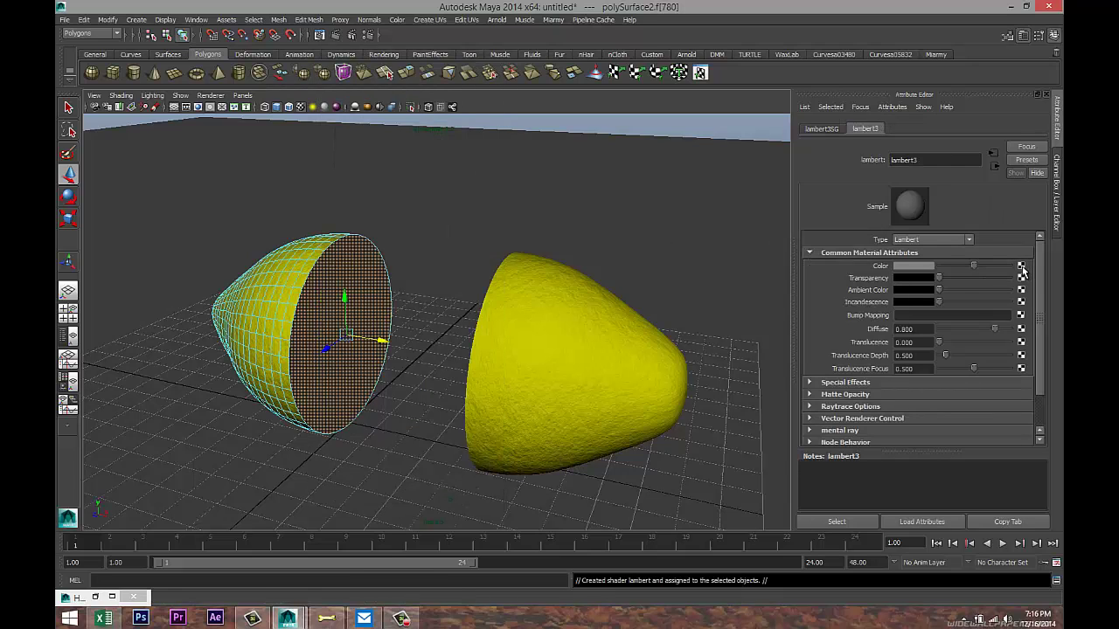
- Map the new Lambert's color to a File texture using the image lemon slice.jpg from the Desktop
left_click(1021, 267)
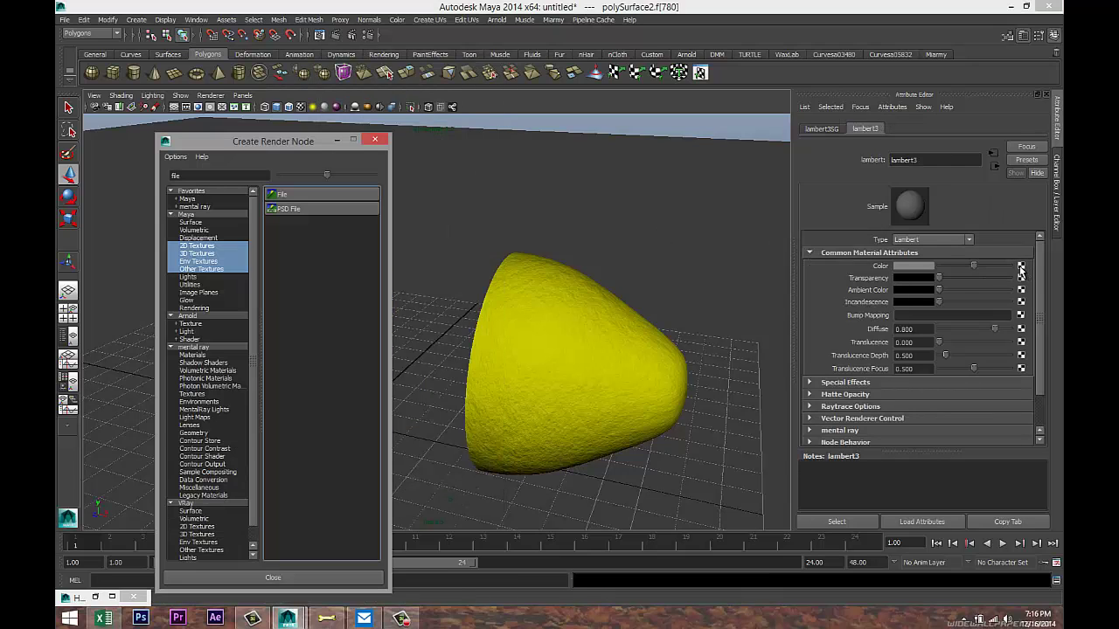
left_click(301, 196)
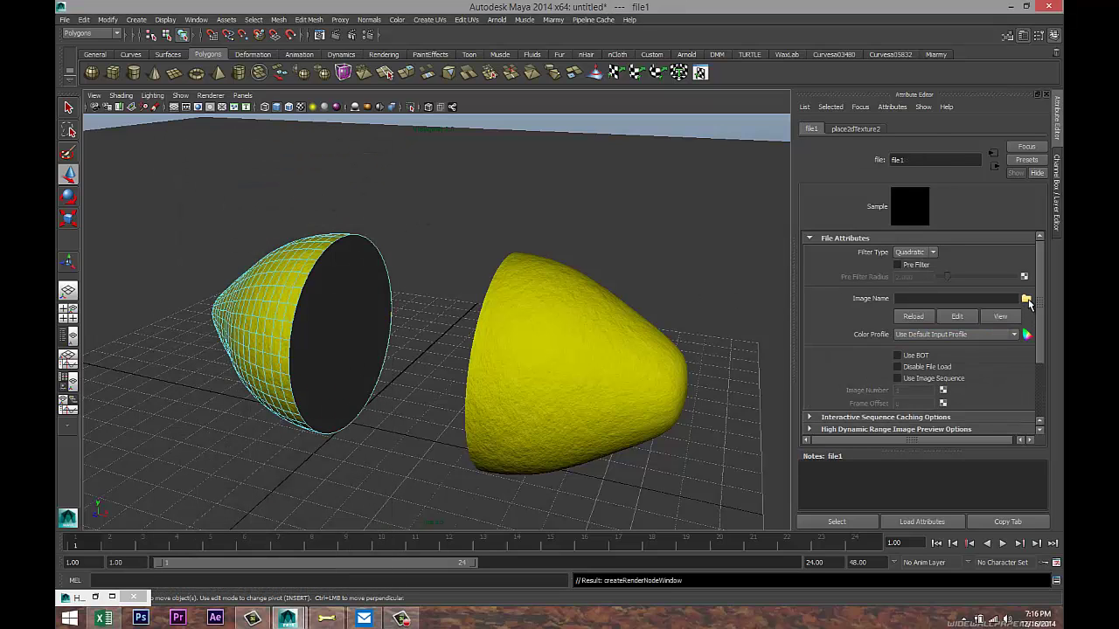
left_click(1026, 299)
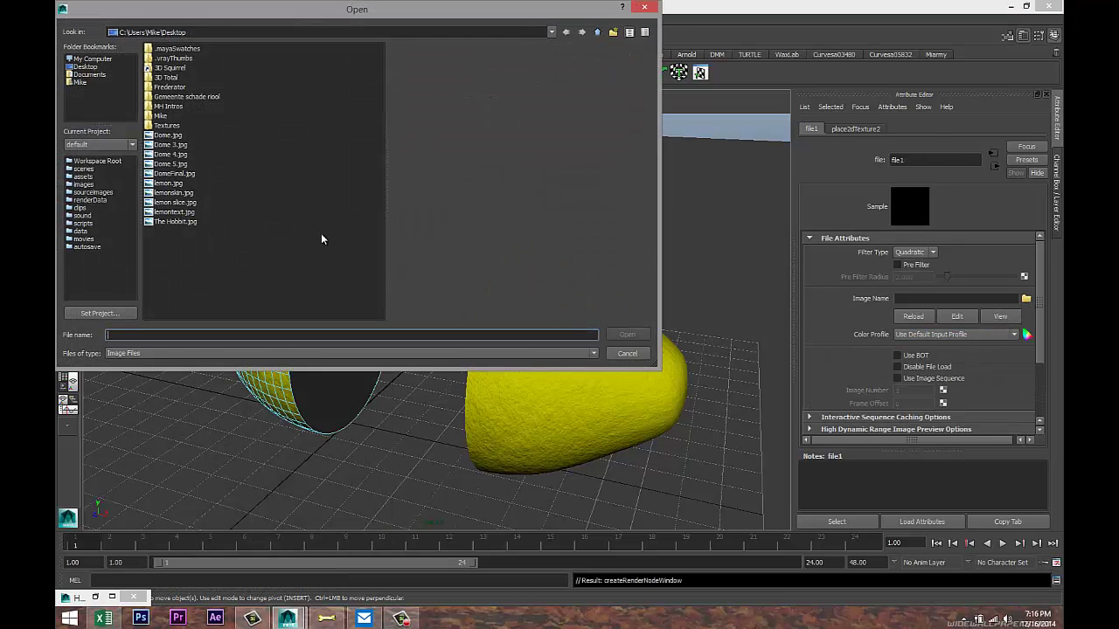
left_click(174, 203)
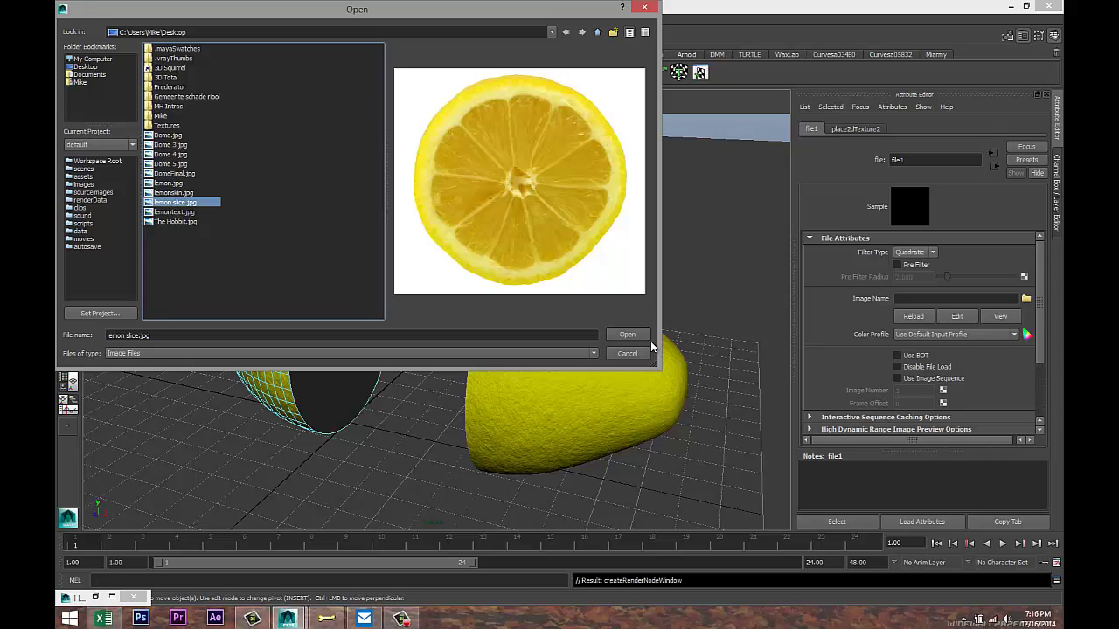
left_click(626, 336)
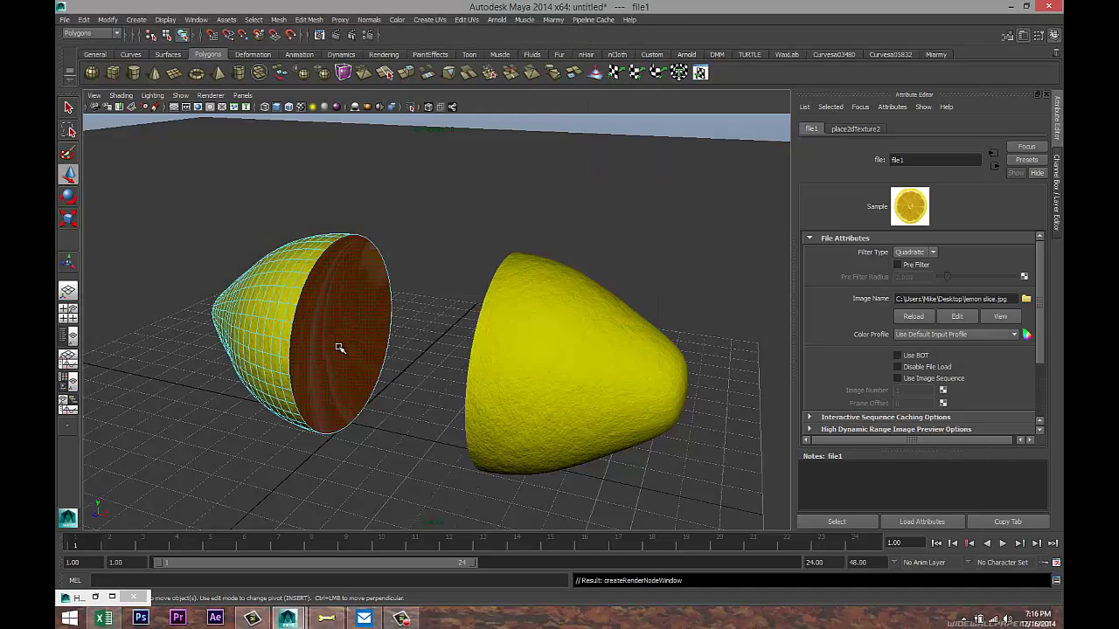
- Apply Automatic Mapping to the flat cut face and bring up the UV Texture Editor in a widened window
left_click(339, 336)
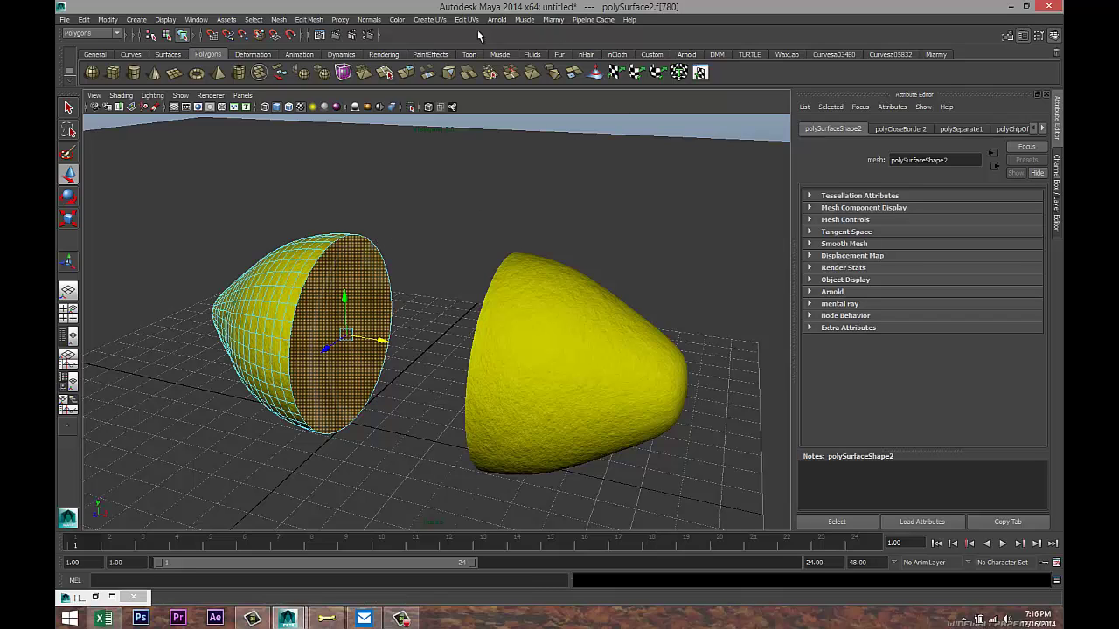
left_click(436, 21)
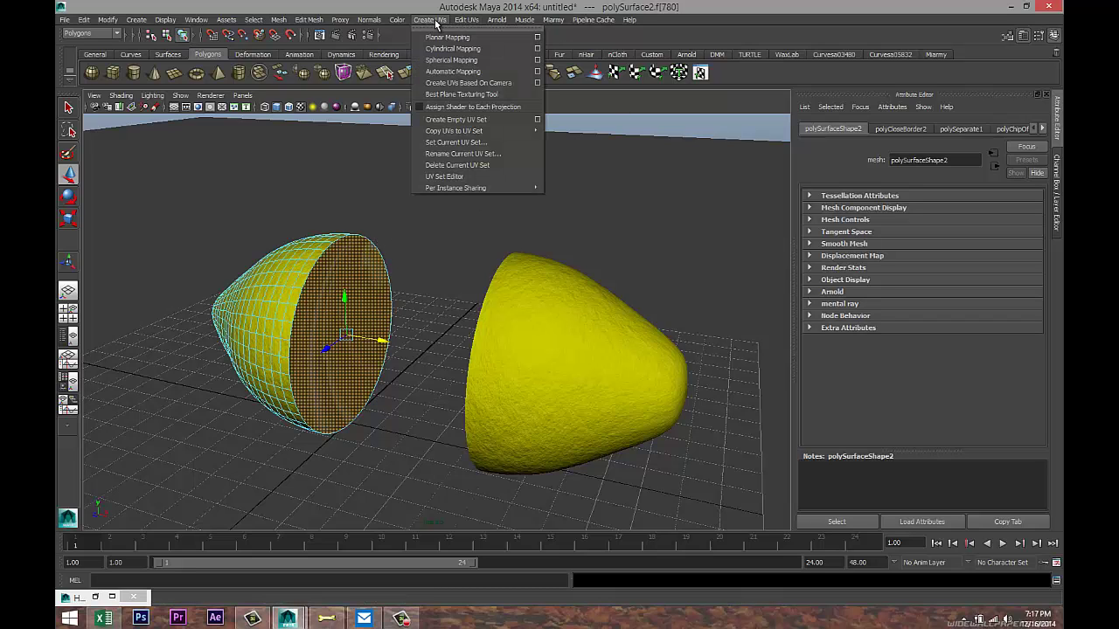
left_click(454, 71)
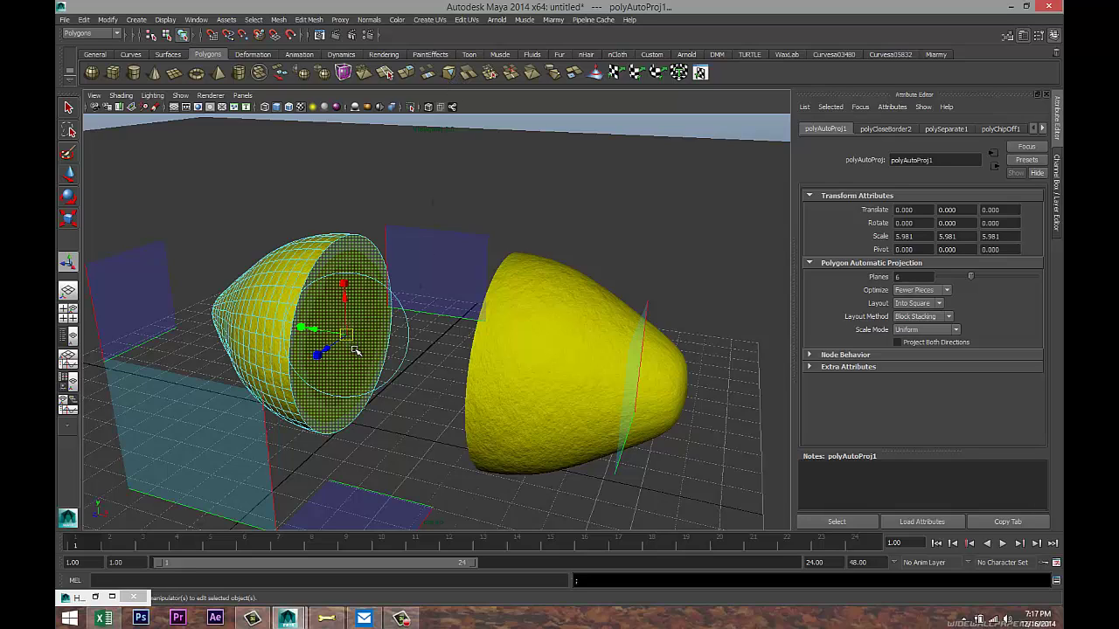
left_click(472, 23)
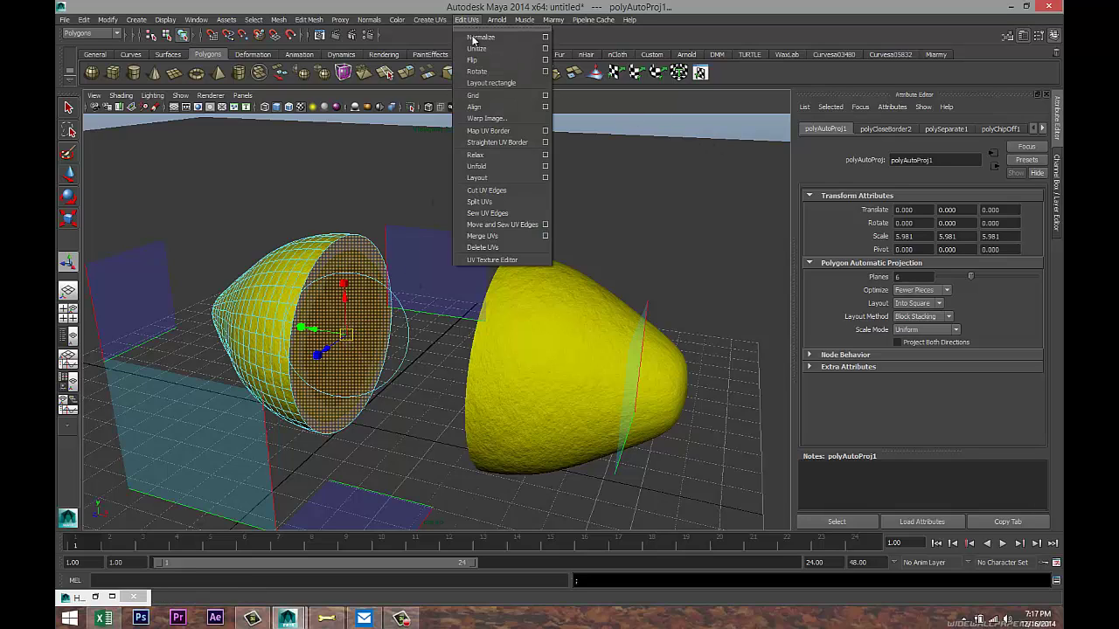
left_click(521, 261)
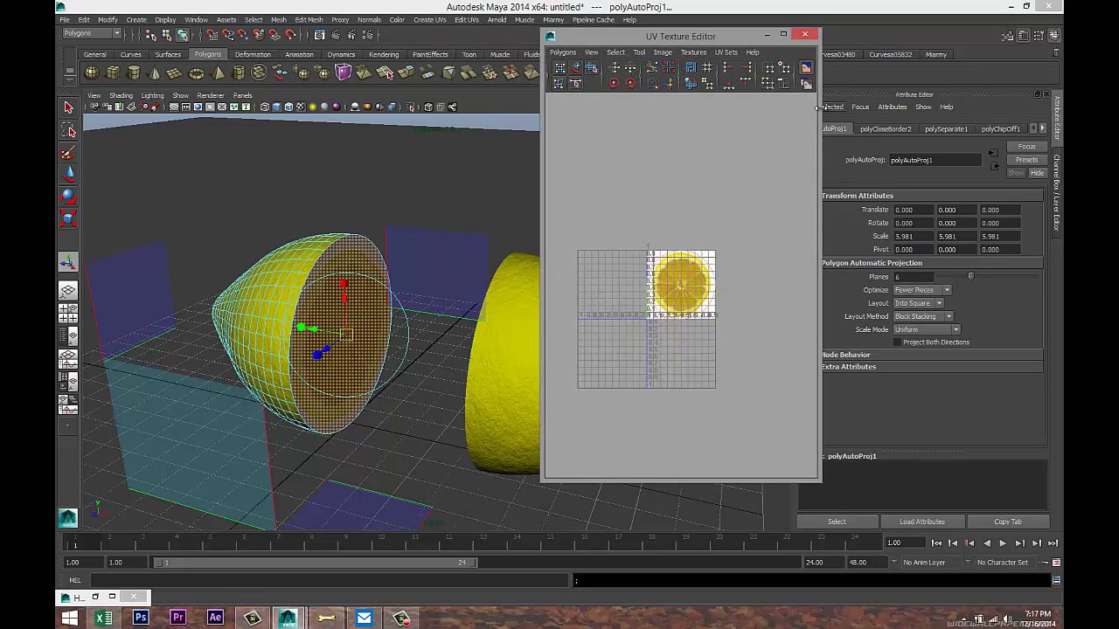
left_click_drag(818, 108, 1023, 108)
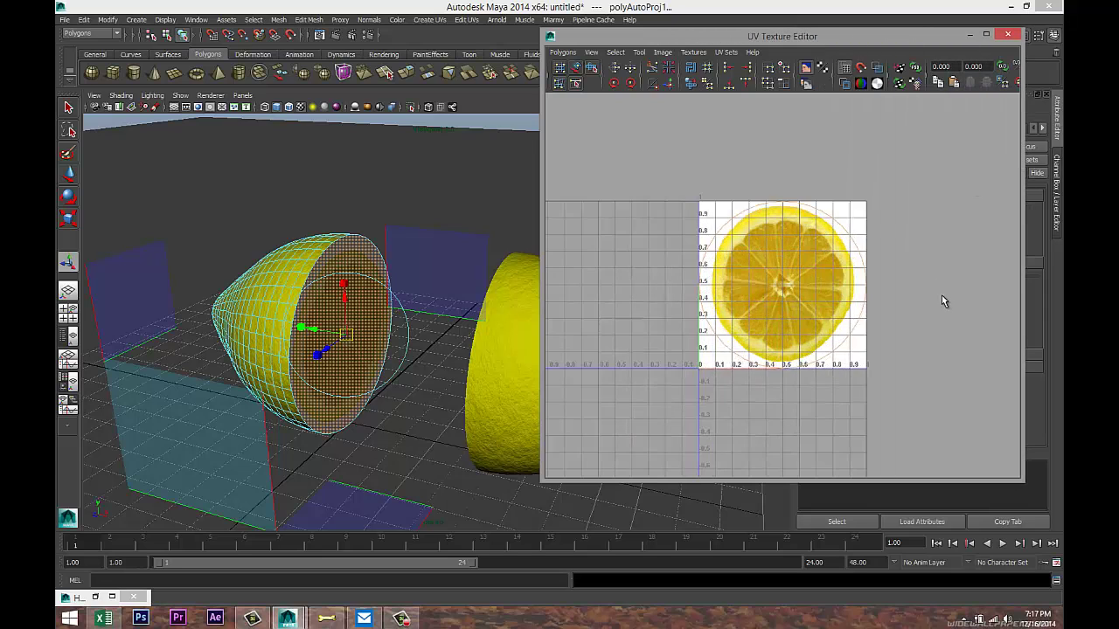
- Select the cut face's circular UV shell and move it horizontally off the lemon slice image into the neighbouring empty tile
scroll(941, 296, "up", 4)
right_click_drag(717, 222, 766, 222)
scroll(770, 228, "down", 3)
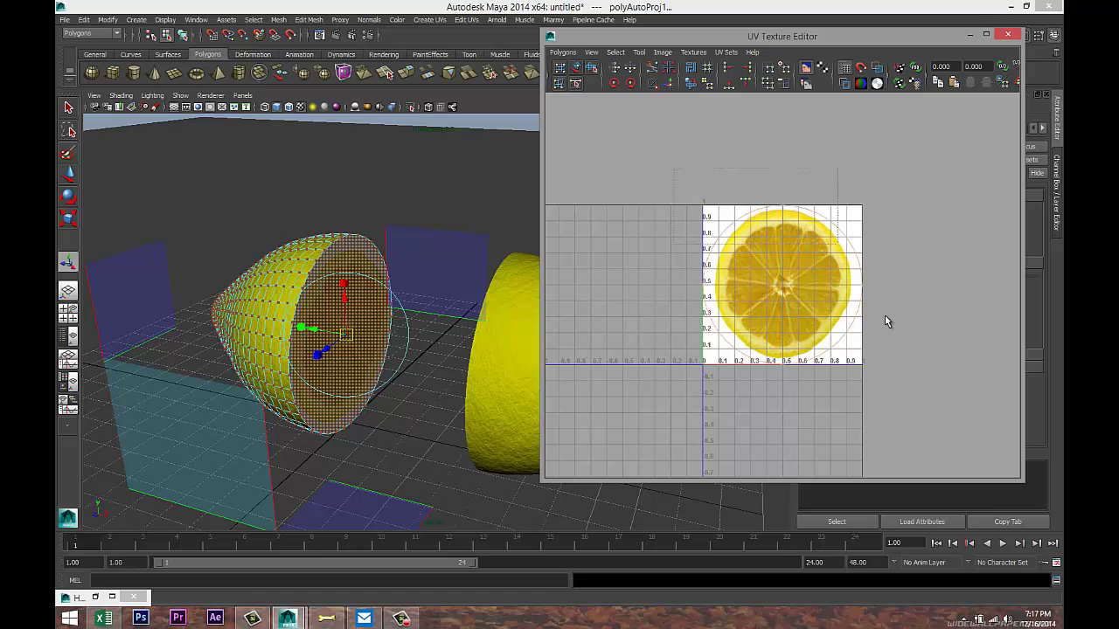
left_click(905, 391)
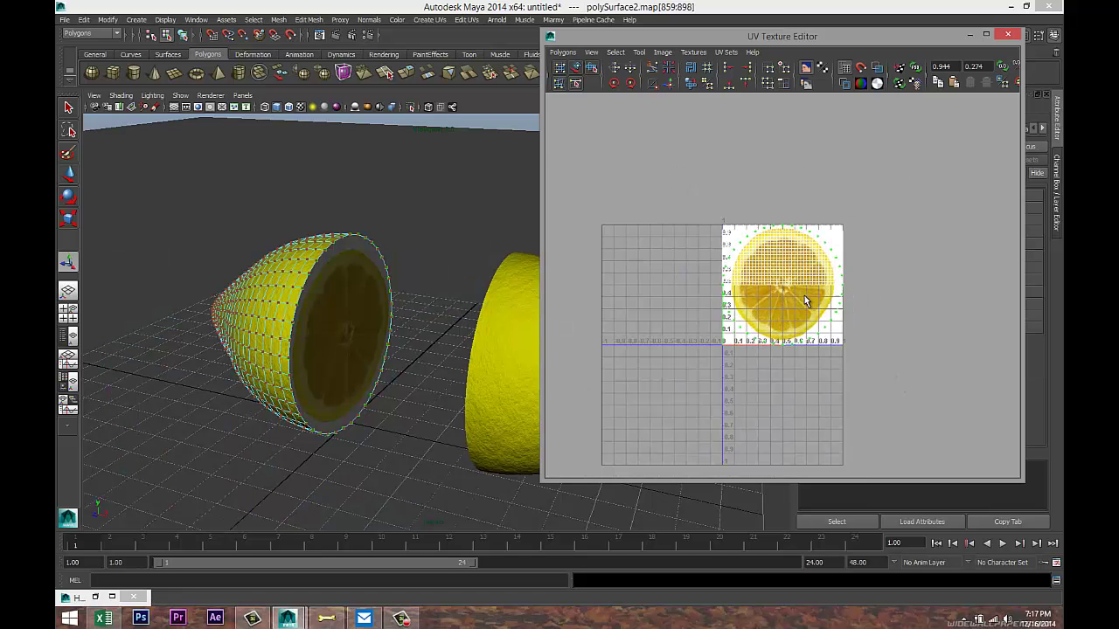
scroll(805, 296, "up", 3)
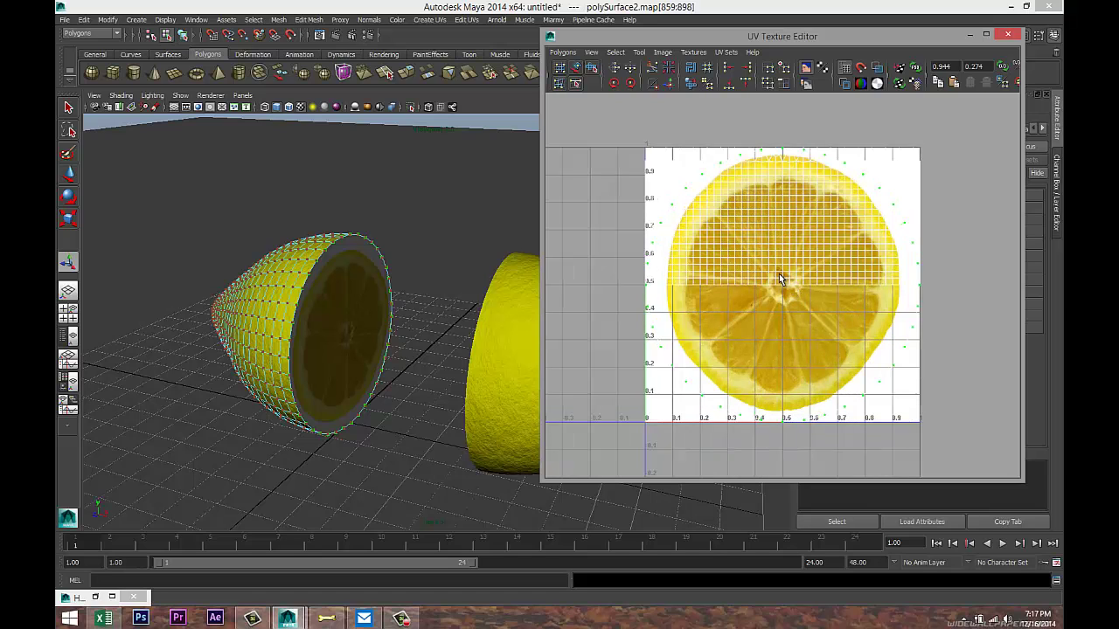
key("w")
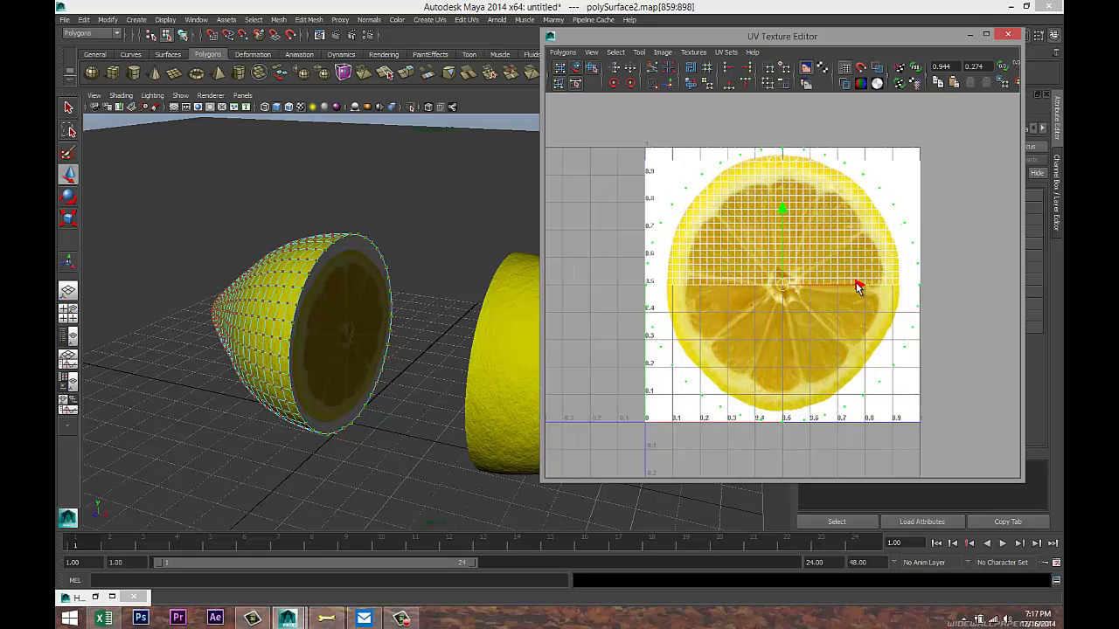
left_click_drag(856, 283, 582, 325)
right_click_drag(781, 249, 827, 253)
scroll(827, 254, "down", 2)
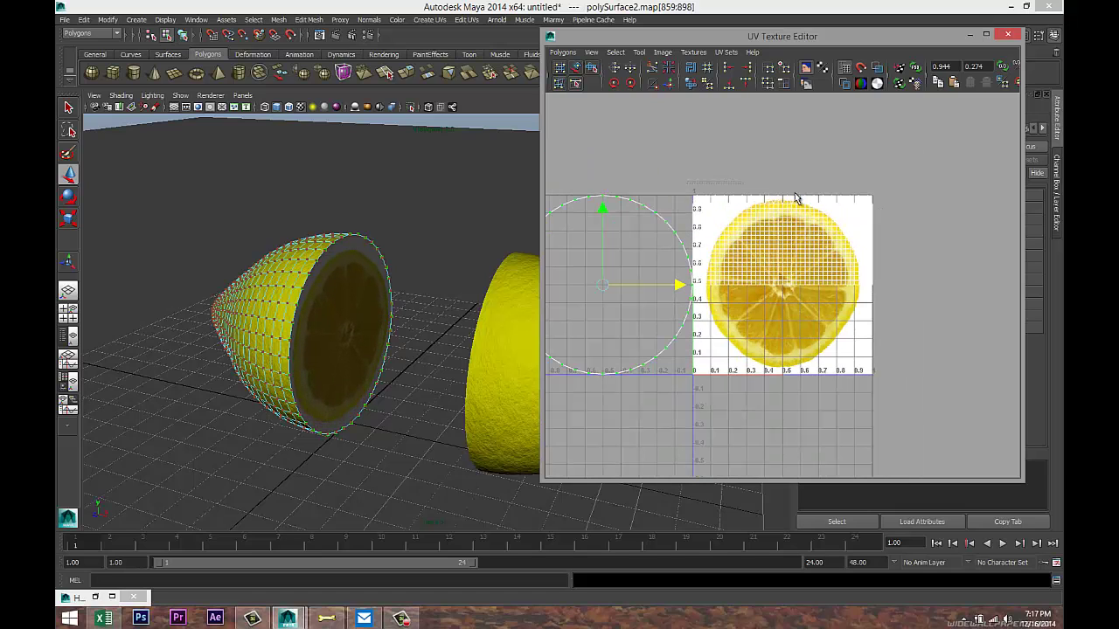
left_click_drag(796, 198, 932, 335)
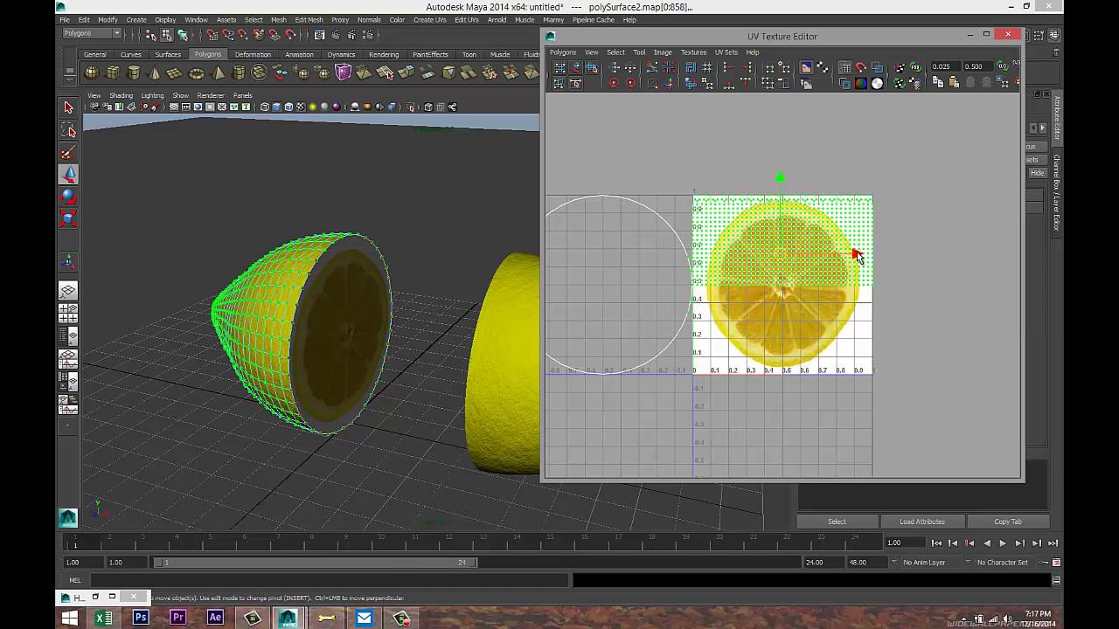
left_click_drag(856, 254, 854, 292)
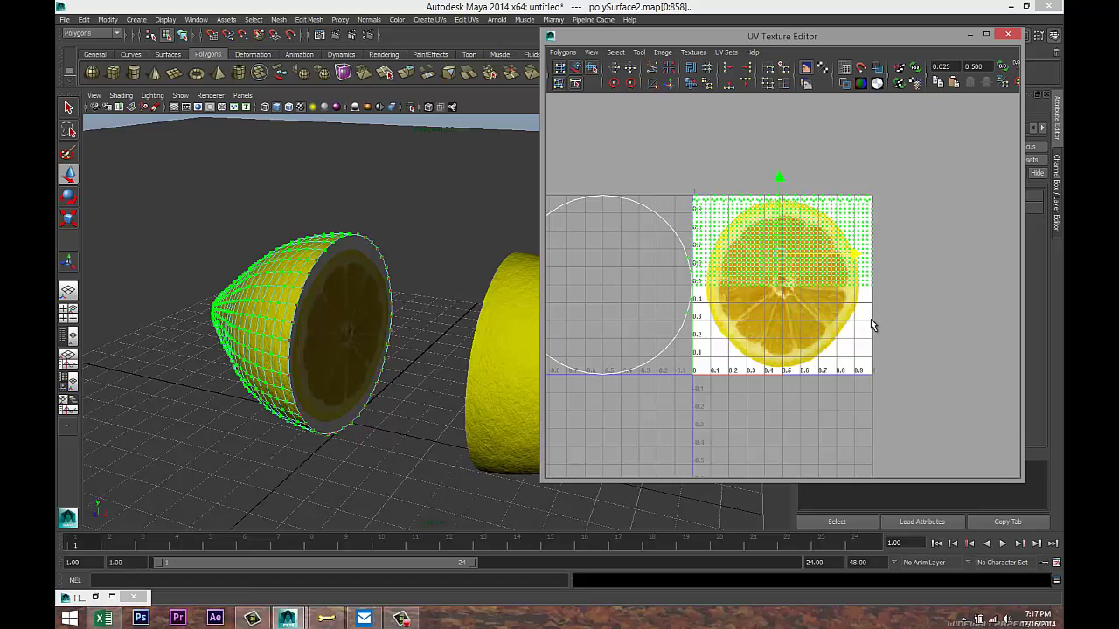
key("ctrl+z")
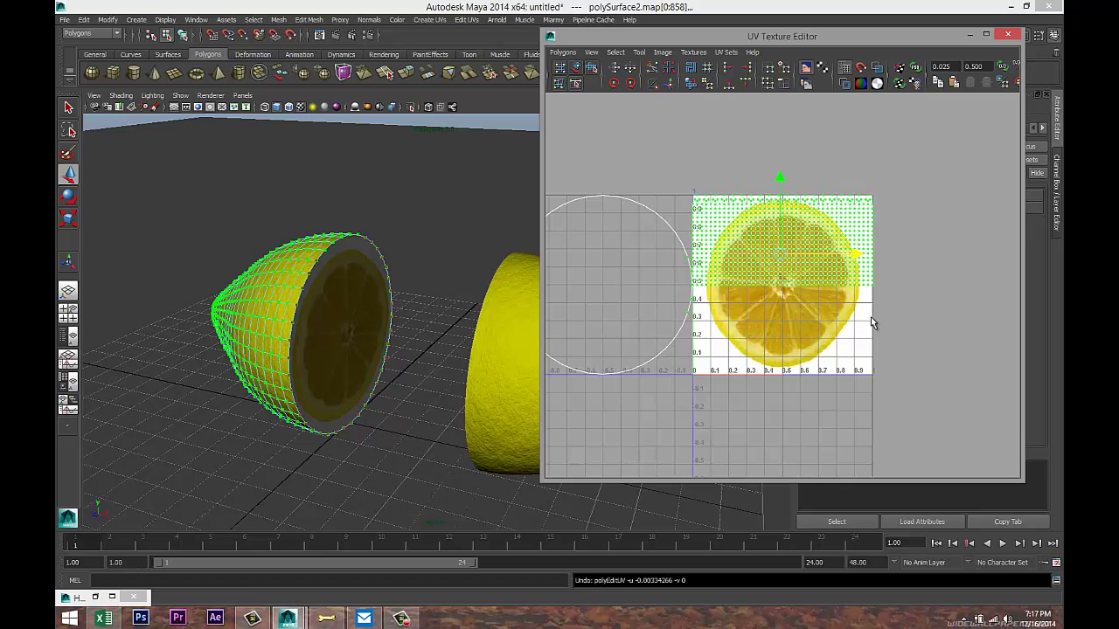
- Maximize the UV Texture Editor and select all UVs of both the circular shell and the rind shell
left_click(986, 34)
right_click_drag(706, 281, 382, 254, "alt")
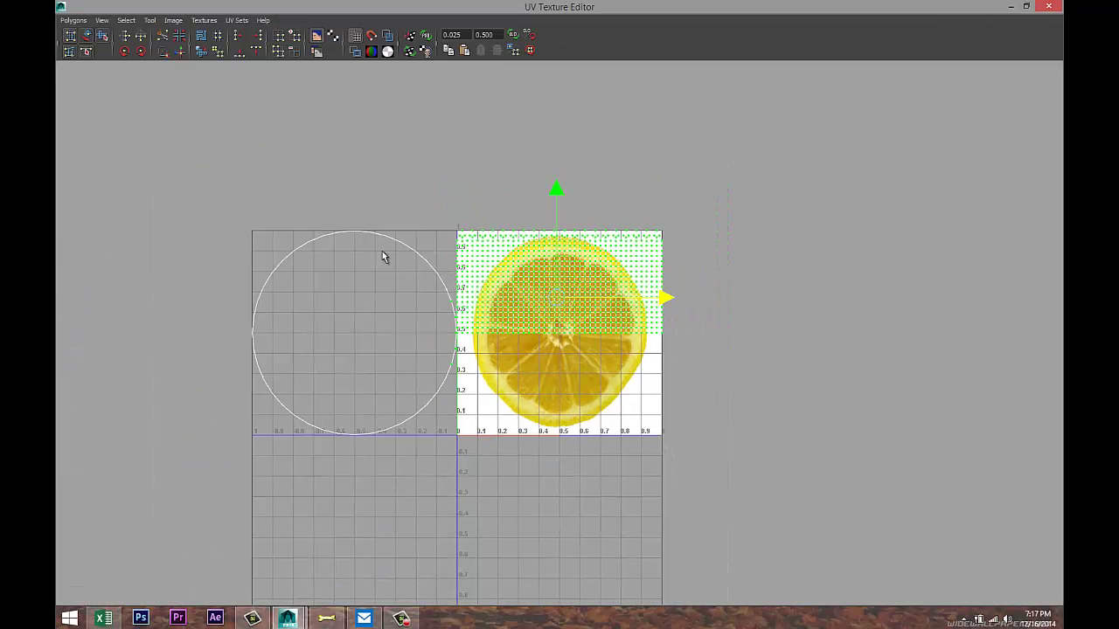
right_click(311, 243)
left_click(356, 244)
left_click_drag(204, 202, 741, 498)
- Reselect the UVs of both shells and apply Unfold to them
left_click(126, 20)
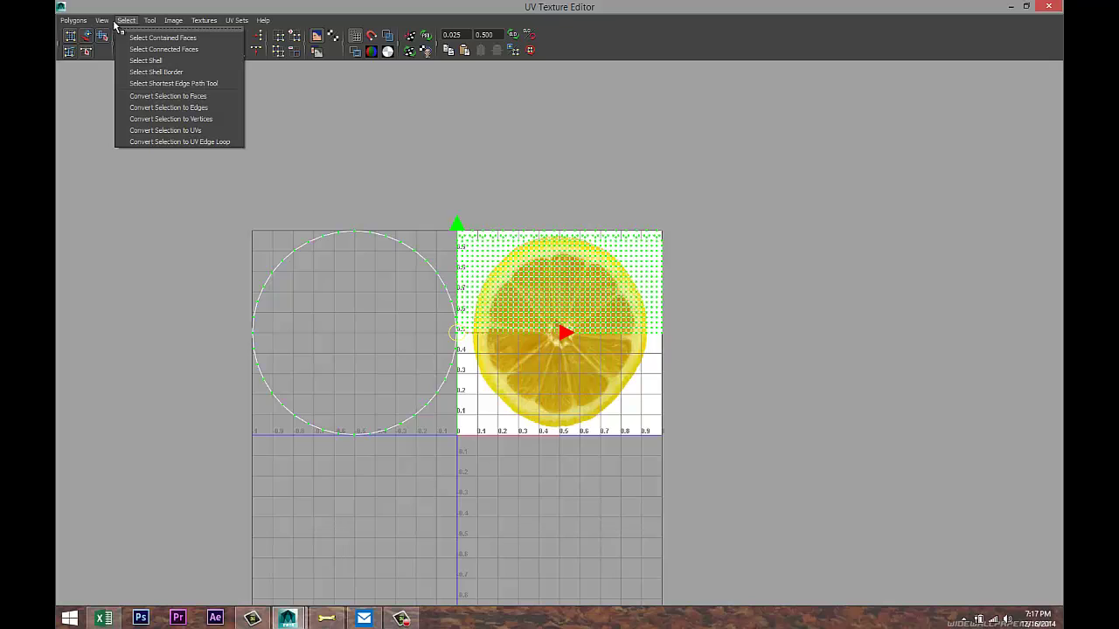
key("Escape")
right_click_drag(551, 302, 281, 200)
left_click(362, 239)
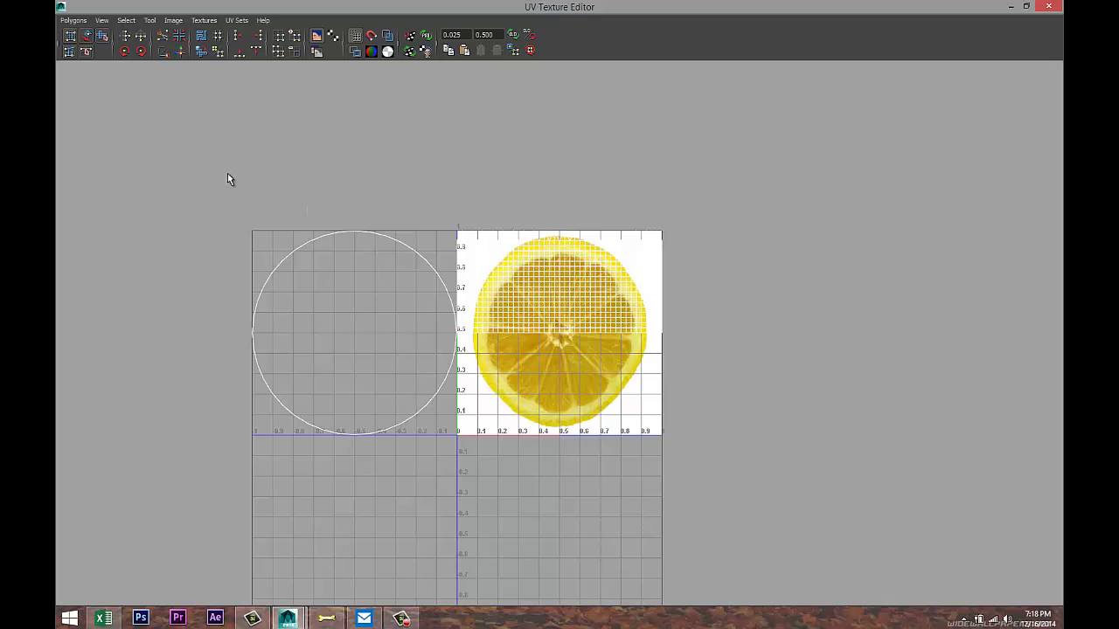
left_click_drag(227, 179, 824, 538)
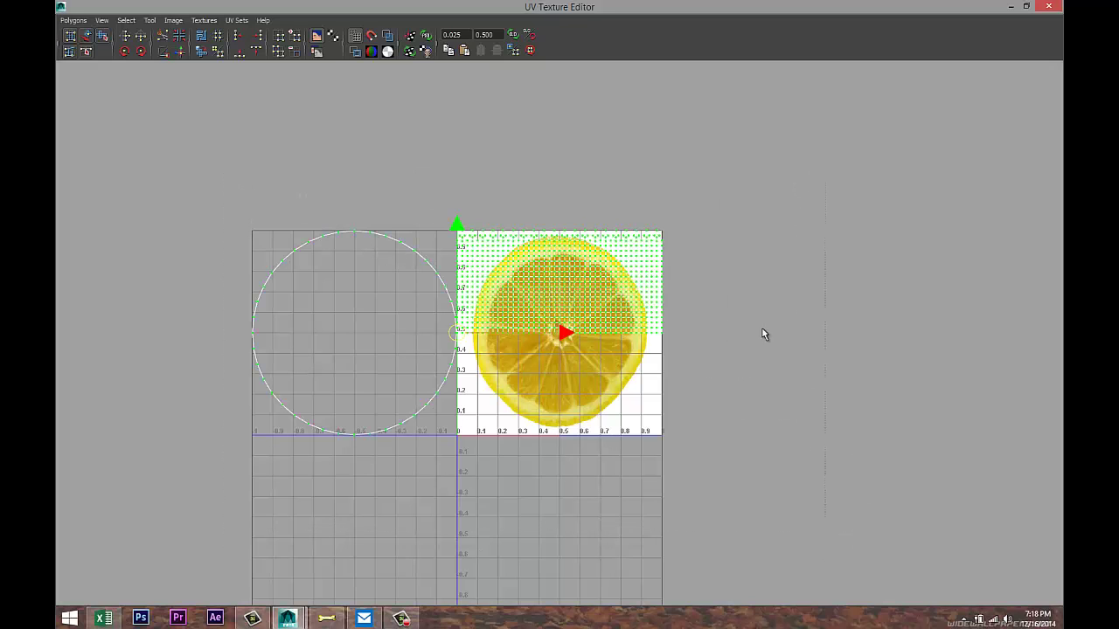
left_click(101, 20)
mouse_move(84, 23)
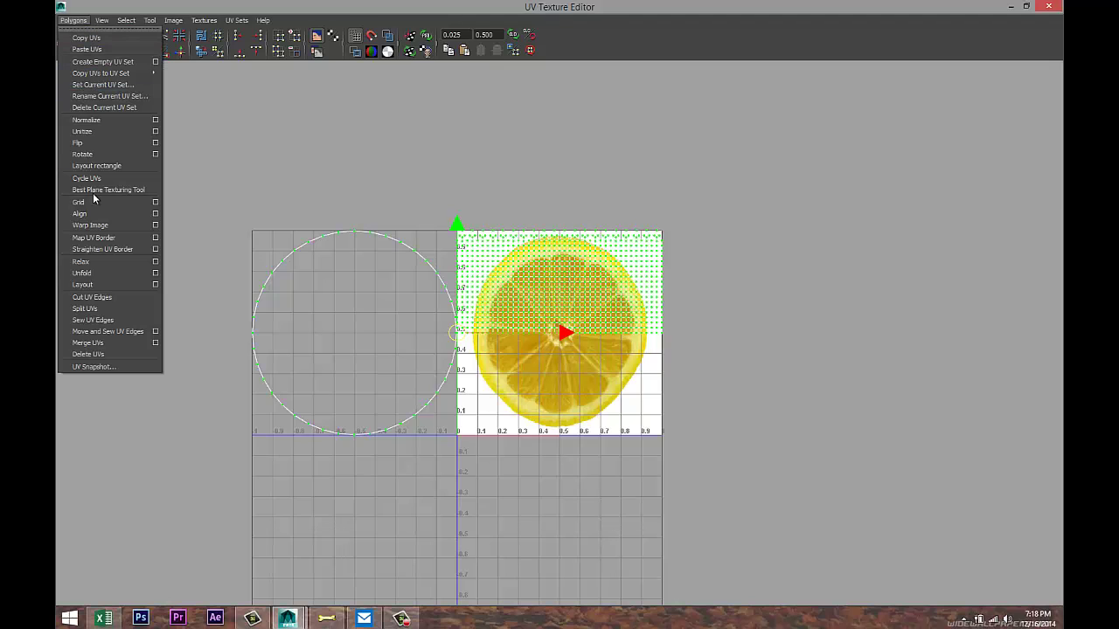
left_click(112, 273)
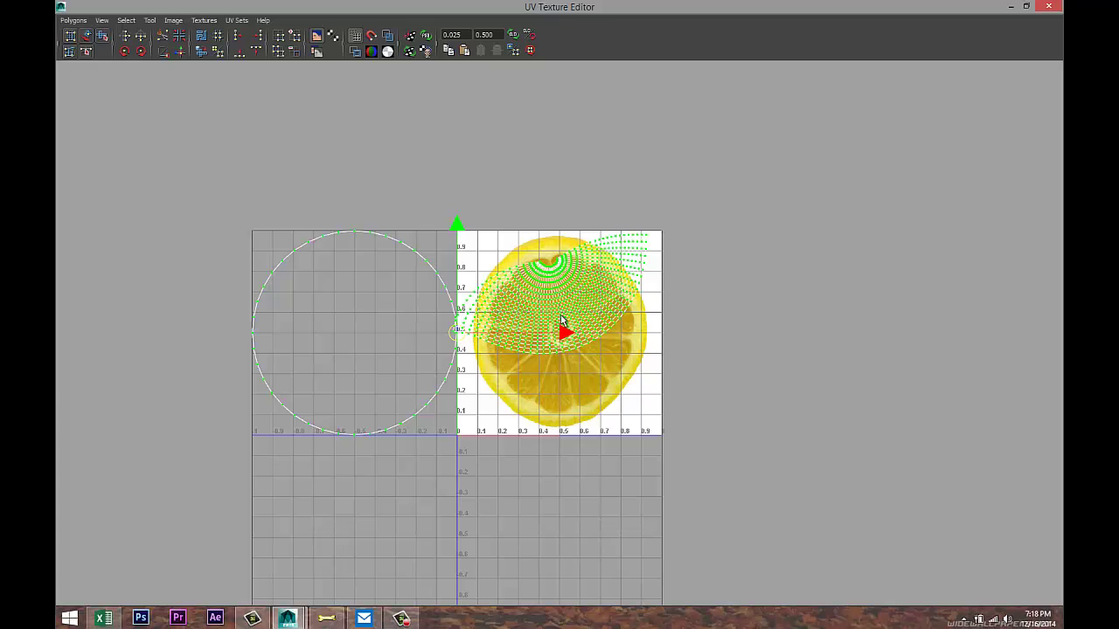
- Select all UVs of the unfolded rind shell and move them horizontally off the texture, past the circular shell
right_click_drag(586, 294, 651, 381)
left_click(607, 315)
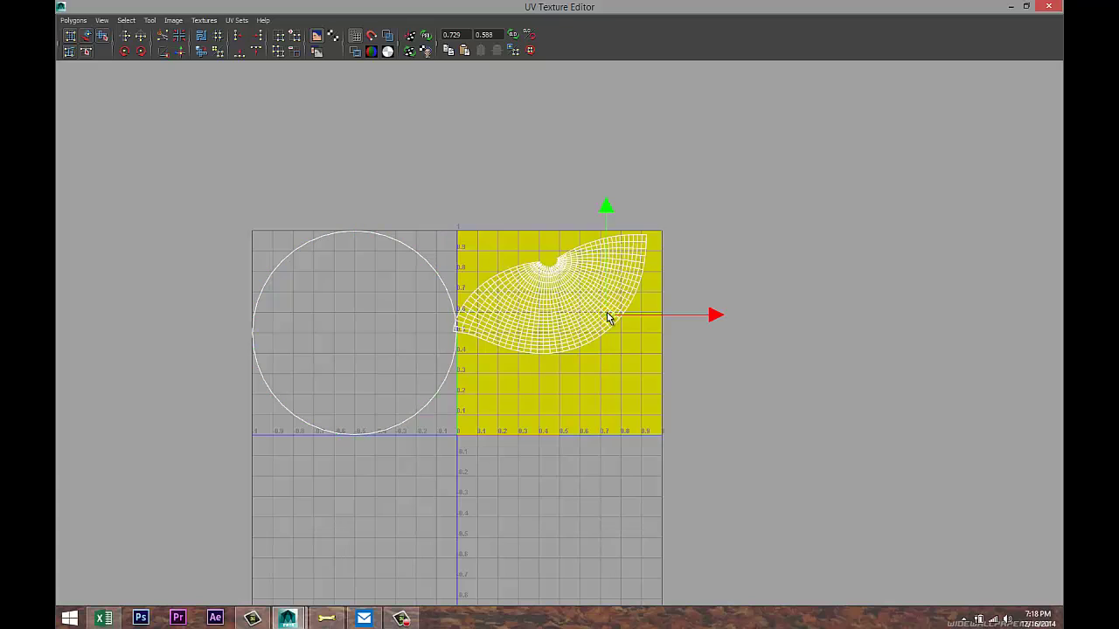
left_click(535, 298)
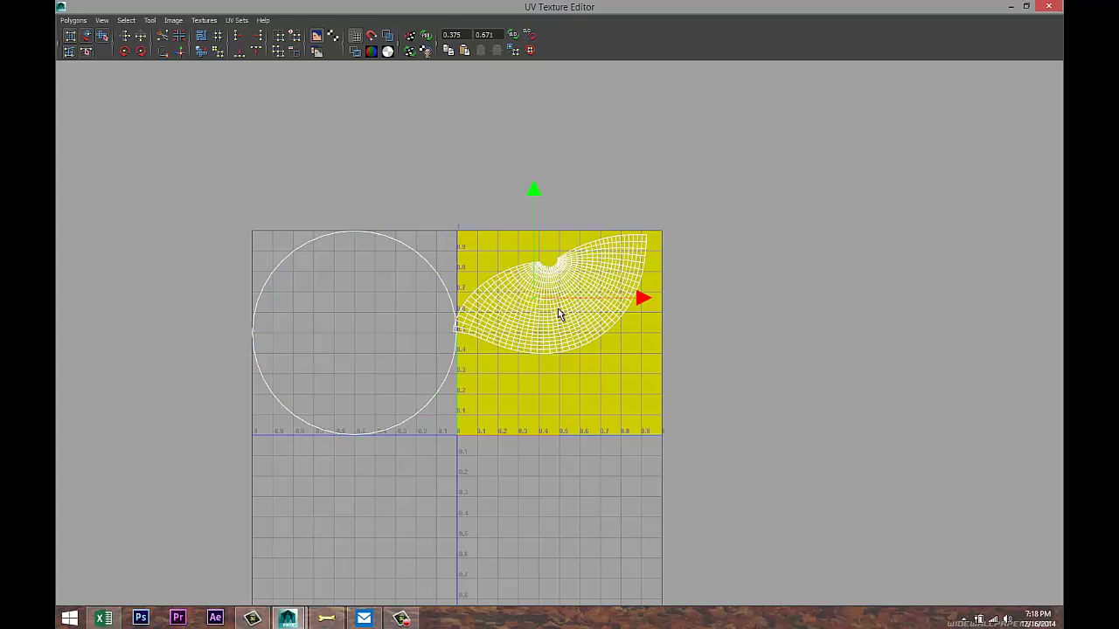
right_click_drag(559, 313, 612, 402)
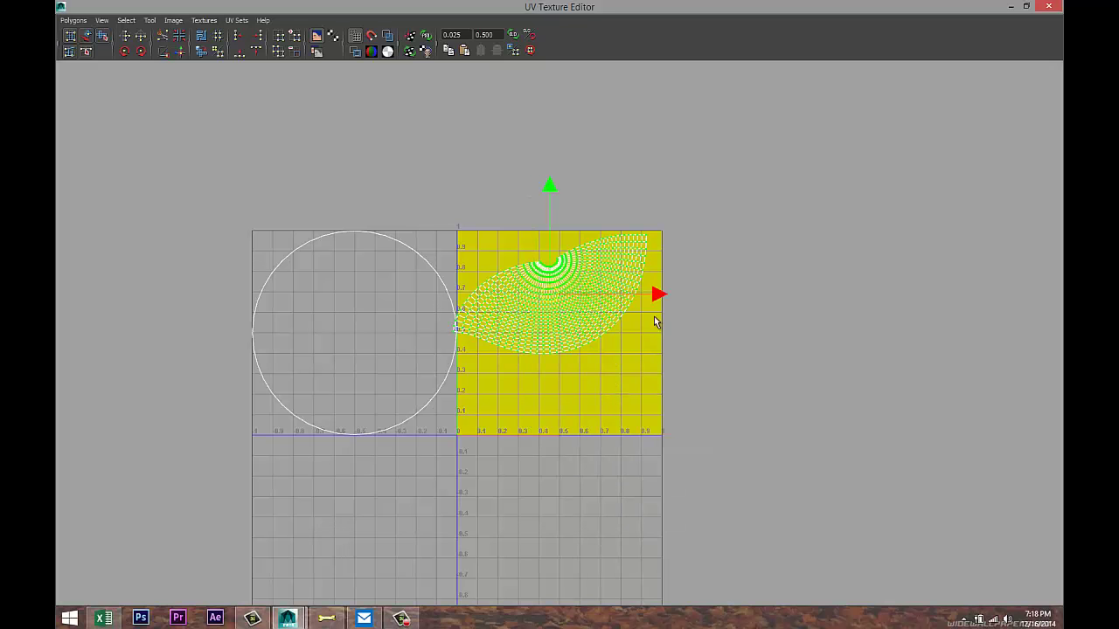
left_click_drag(658, 297, 240, 305)
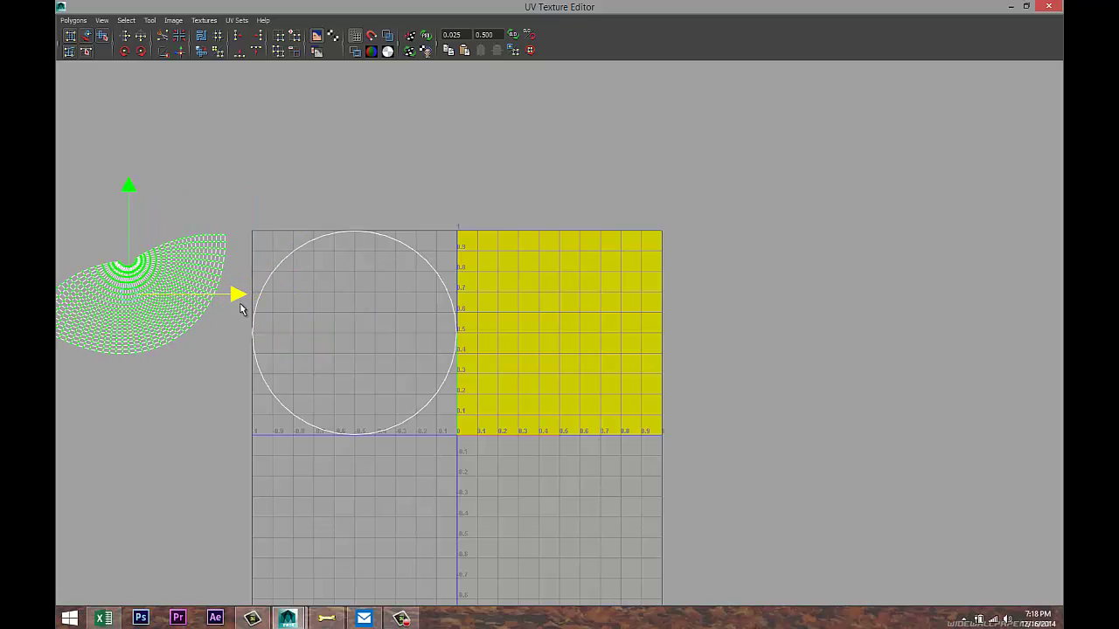
- Select the circular cut-face UV shell and move it horizontally back onto the lemon slice image
left_click(294, 252)
right_click_drag(282, 267, 332, 350)
left_click_drag(465, 332, 668, 335)
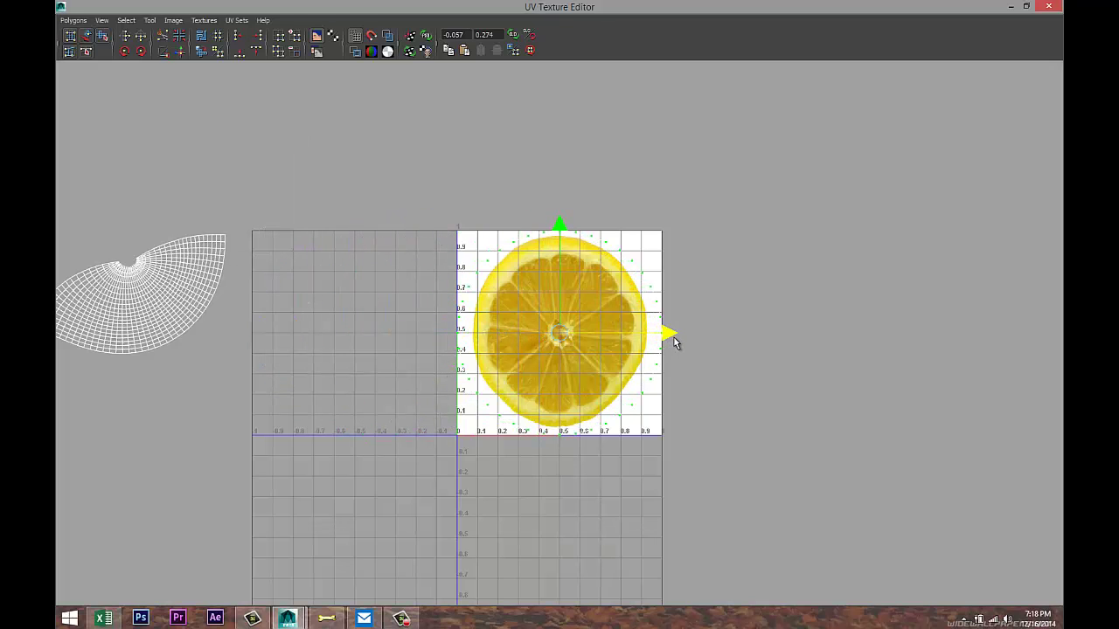
- Restore and narrow the UV Texture Editor window, and scale the circular UV shell down uniformly to the slice's outline
left_click(1026, 6)
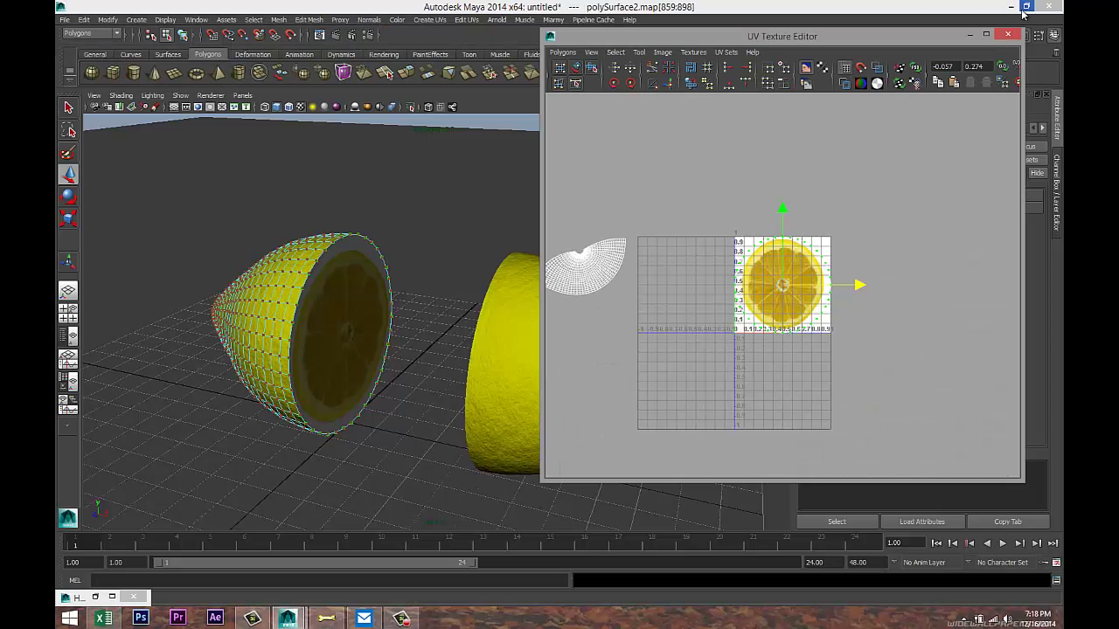
left_click_drag(544, 114, 585, 125)
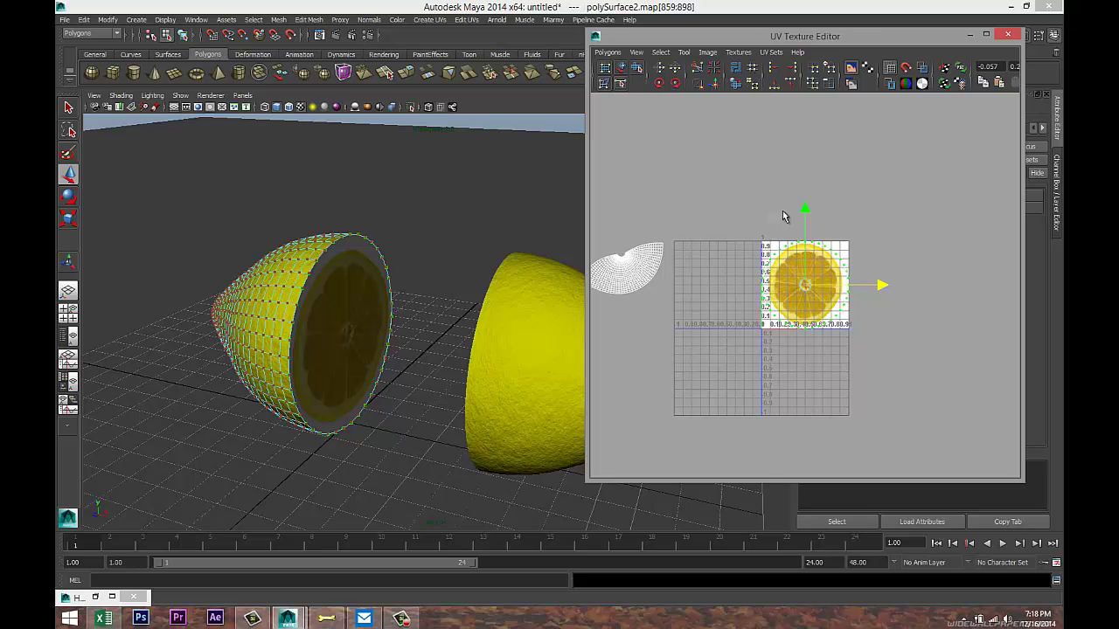
key("r")
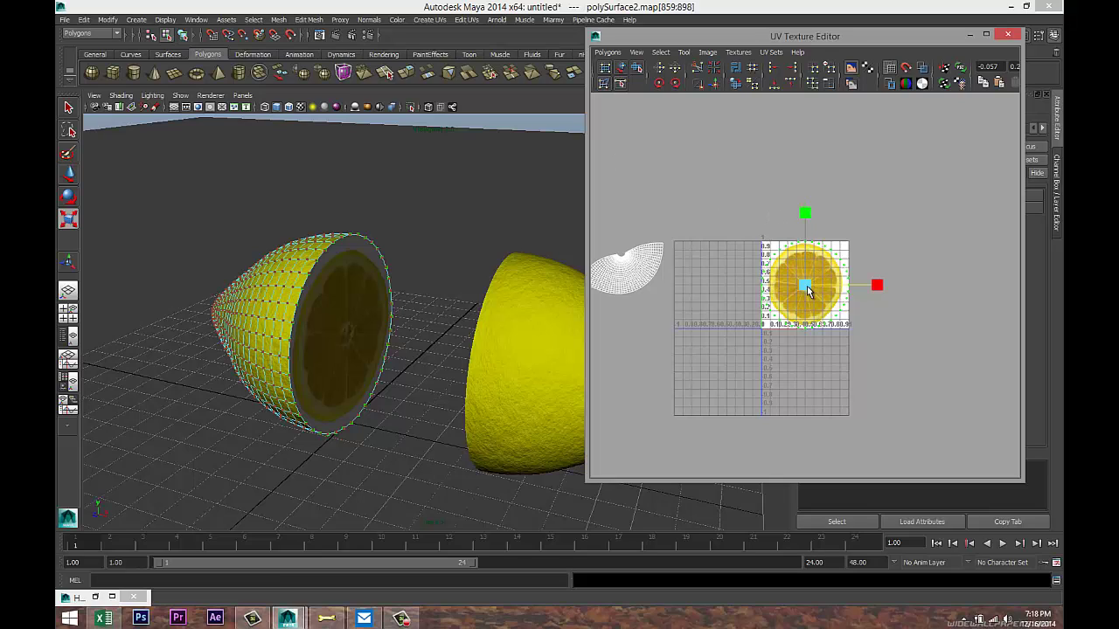
left_click_drag(806, 291, 802, 293)
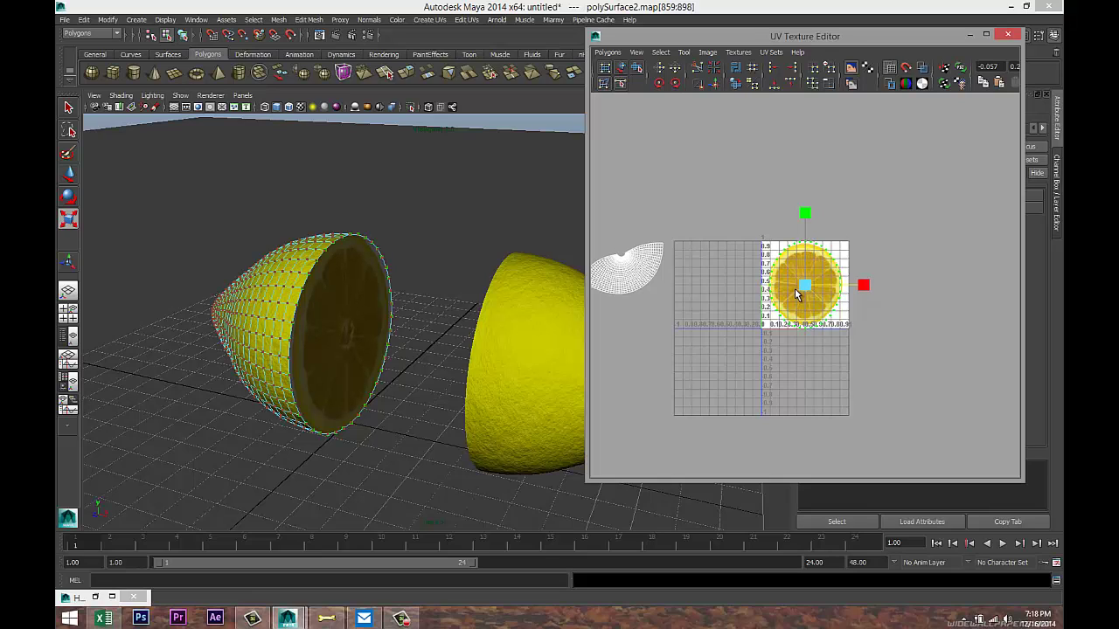
left_click_drag(798, 294, 804, 295)
- Nudge the circular UV shell horizontally and vertically to centre it on the lemon slice image
key("w")
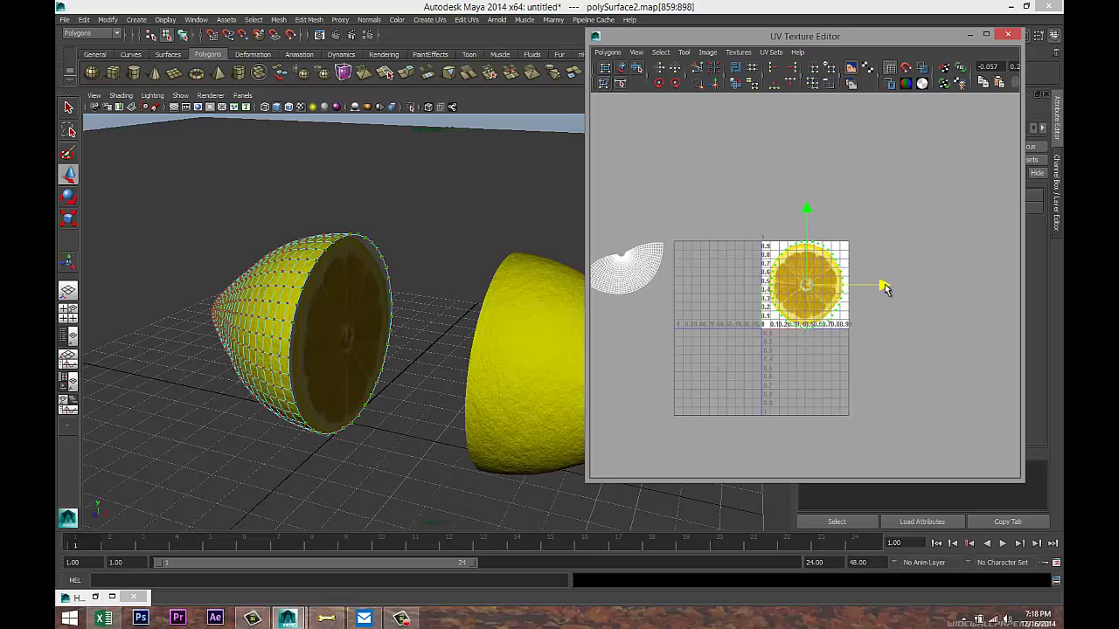
left_click_drag(883, 284, 880, 284)
left_click(806, 215)
left_click_drag(806, 215, 809, 217)
- Fine-tune the circular shell's width, height and position to match the slice outline, and minimize the UV Texture Editor
key("r")
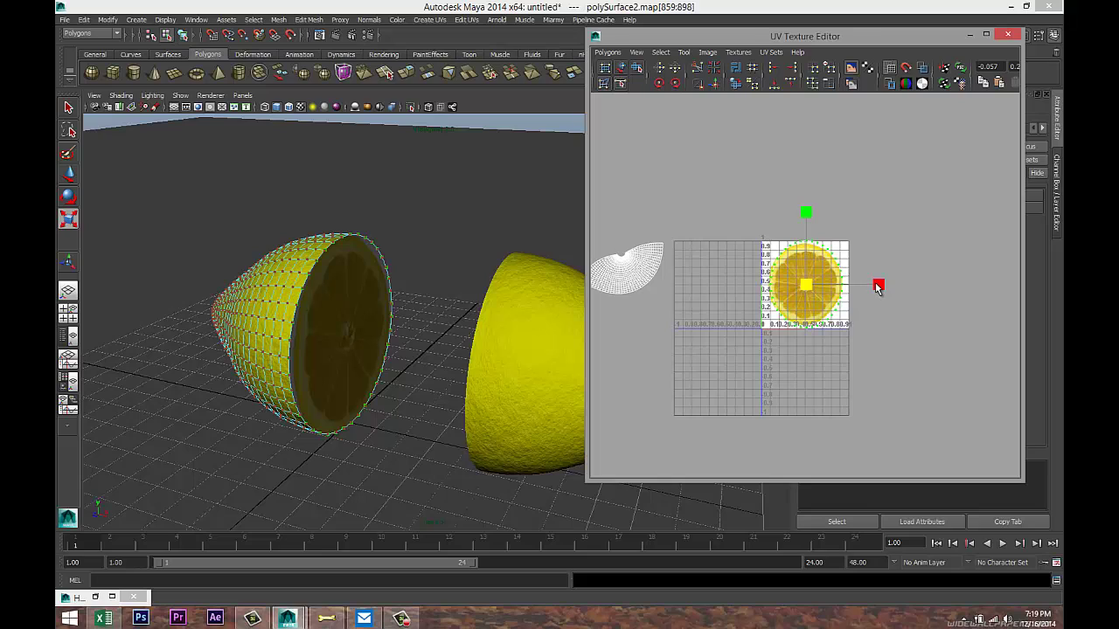
left_click_drag(878, 288, 881, 289)
left_click_drag(806, 215, 810, 223)
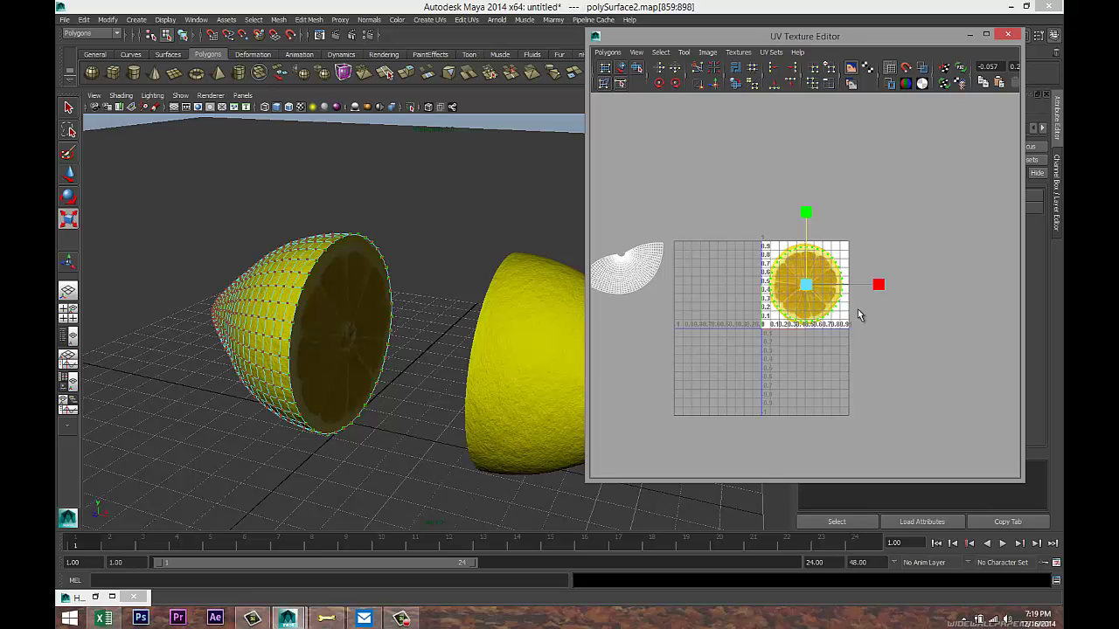
key("w")
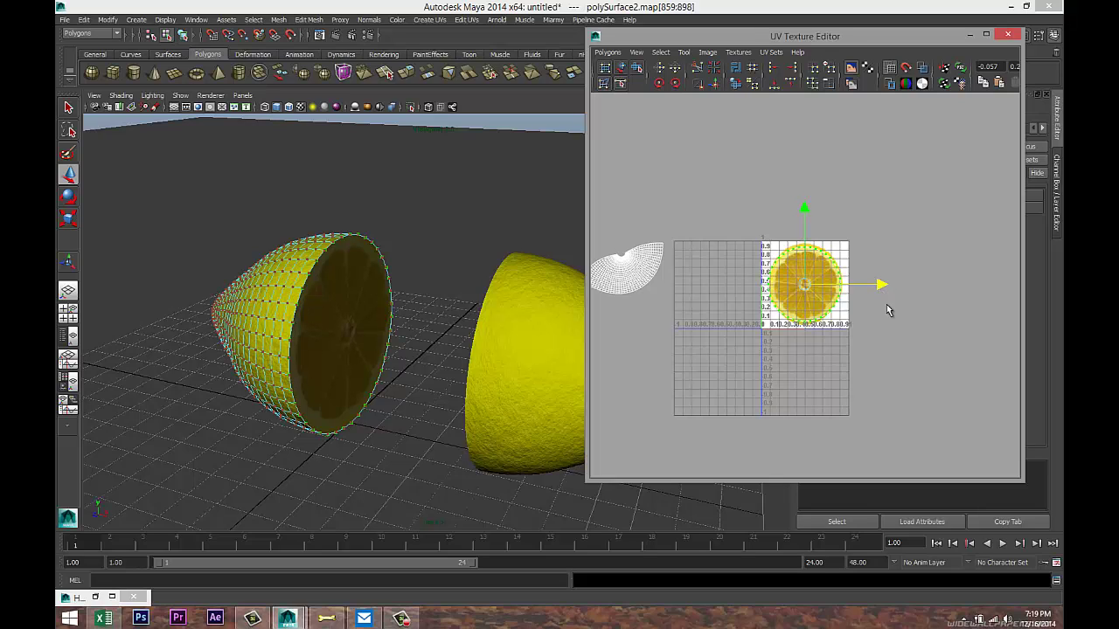
left_click(804, 212)
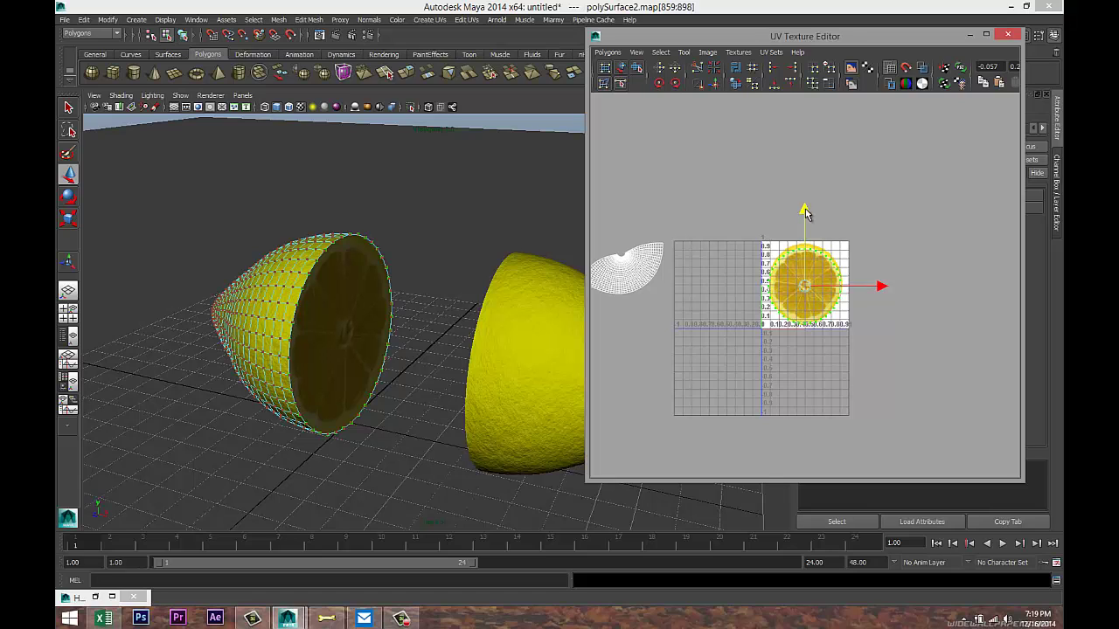
left_click(437, 254)
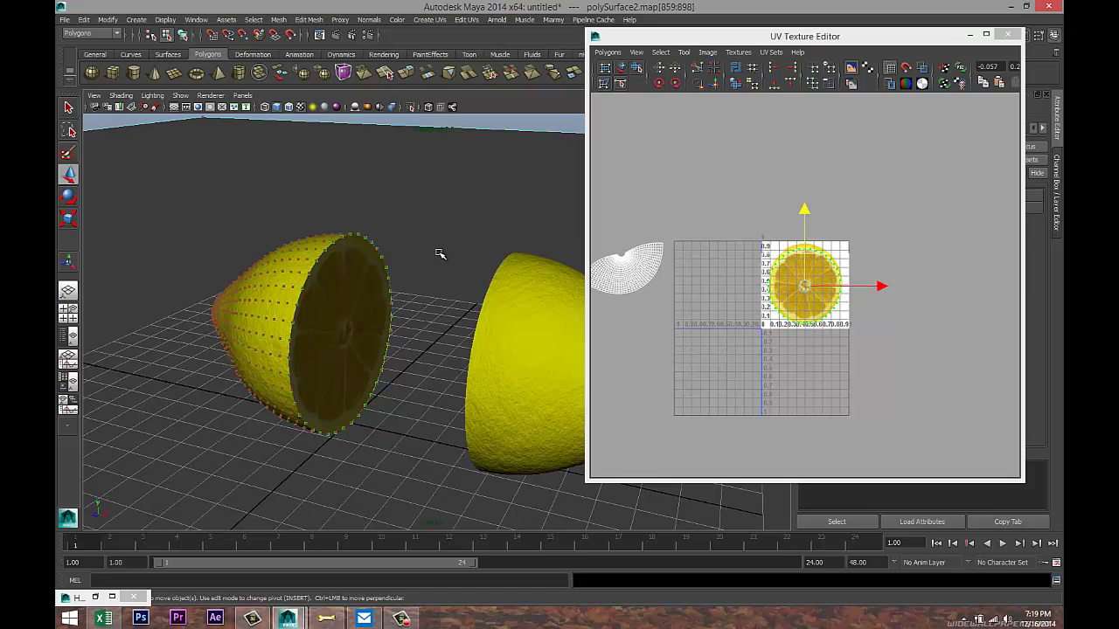
left_click(971, 35)
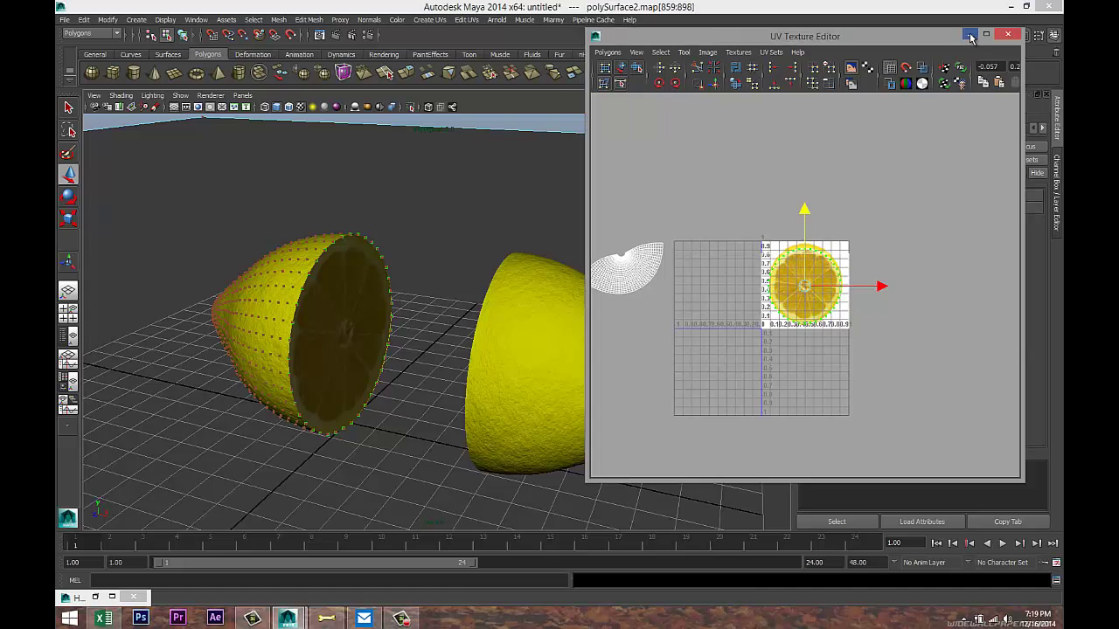
- Assign a new Lambert material to the flat cut face of the other lemon half, the one still showing black
left_click_drag(325, 425, 414, 349, "alt")
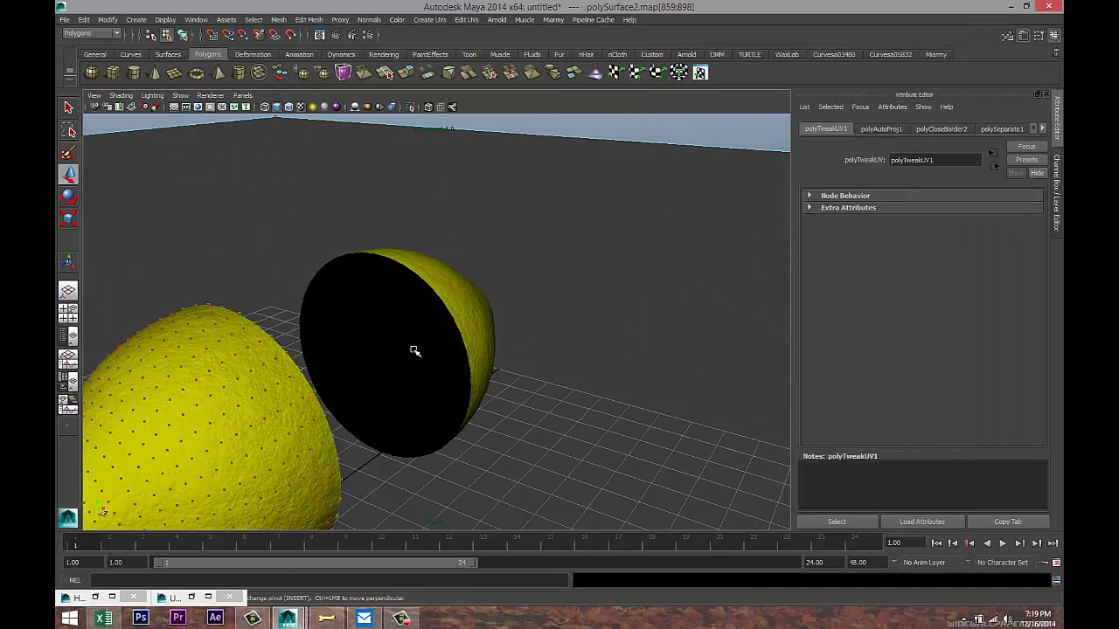
left_click(383, 345)
right_click_drag(383, 344, 385, 370)
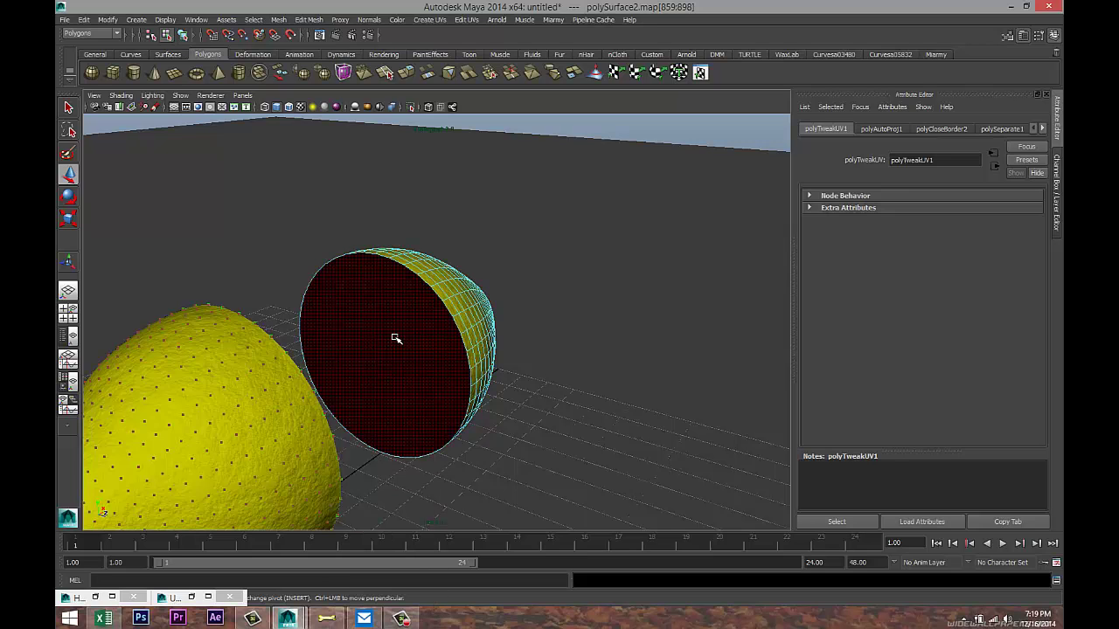
left_click(395, 336)
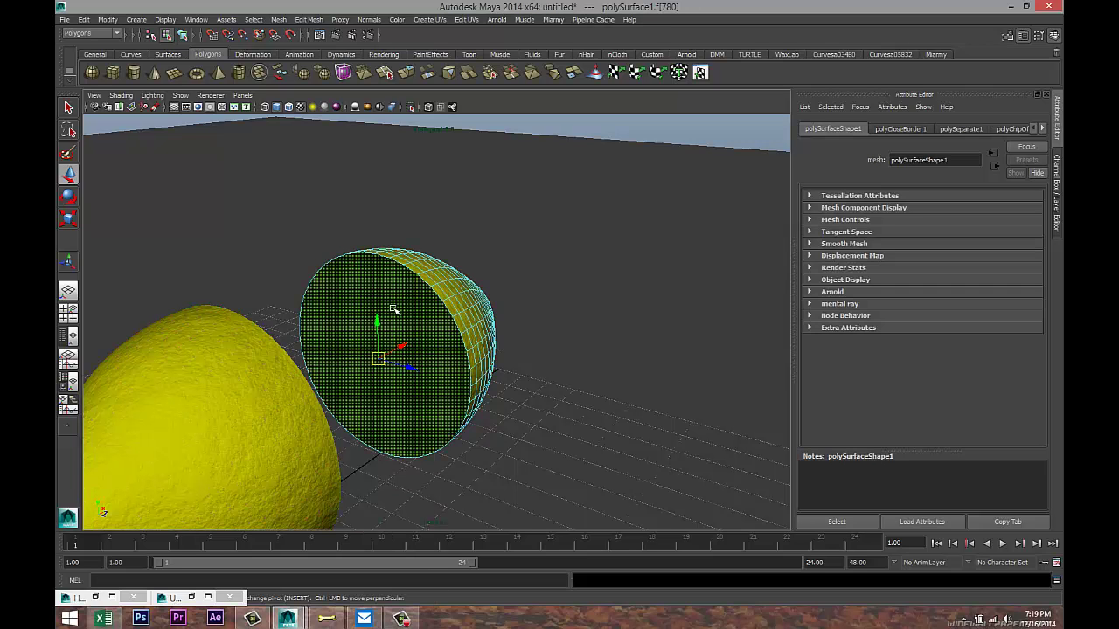
right_click_drag(393, 311, 398, 530)
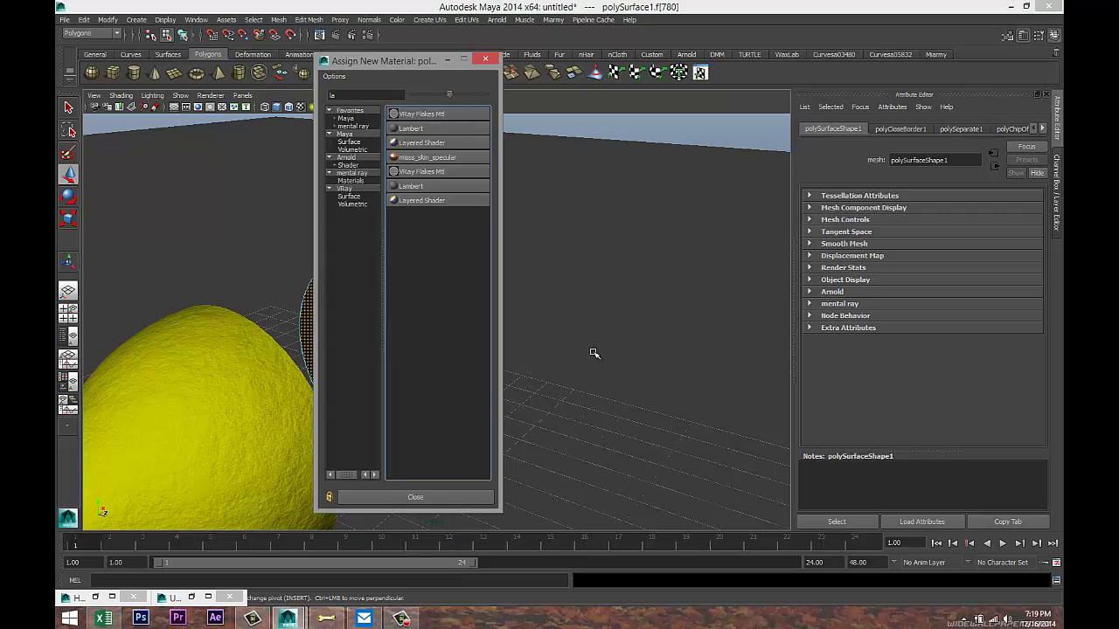
left_click(423, 129)
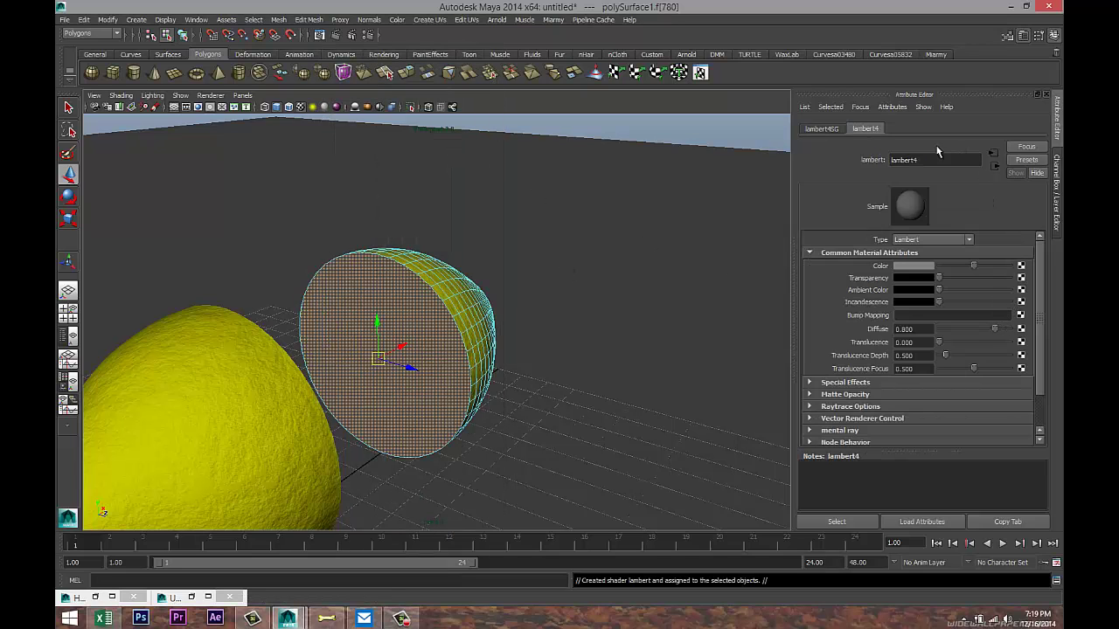
- Map the image file lemon slice.jpg to the new Lambert material's color as a file texture
left_click(1020, 265)
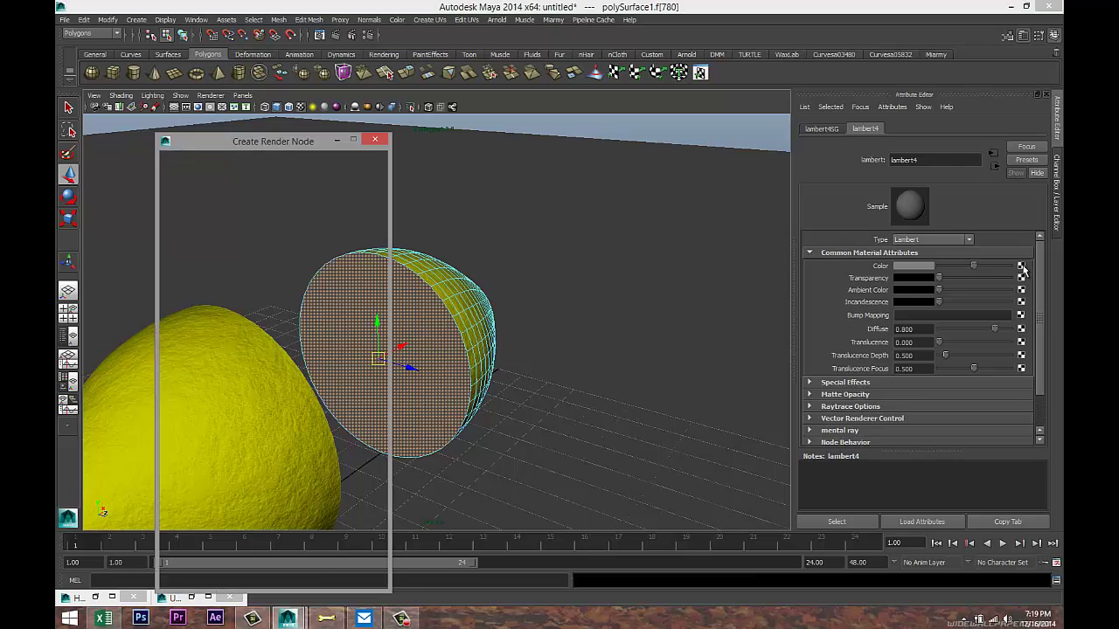
left_click(291, 195)
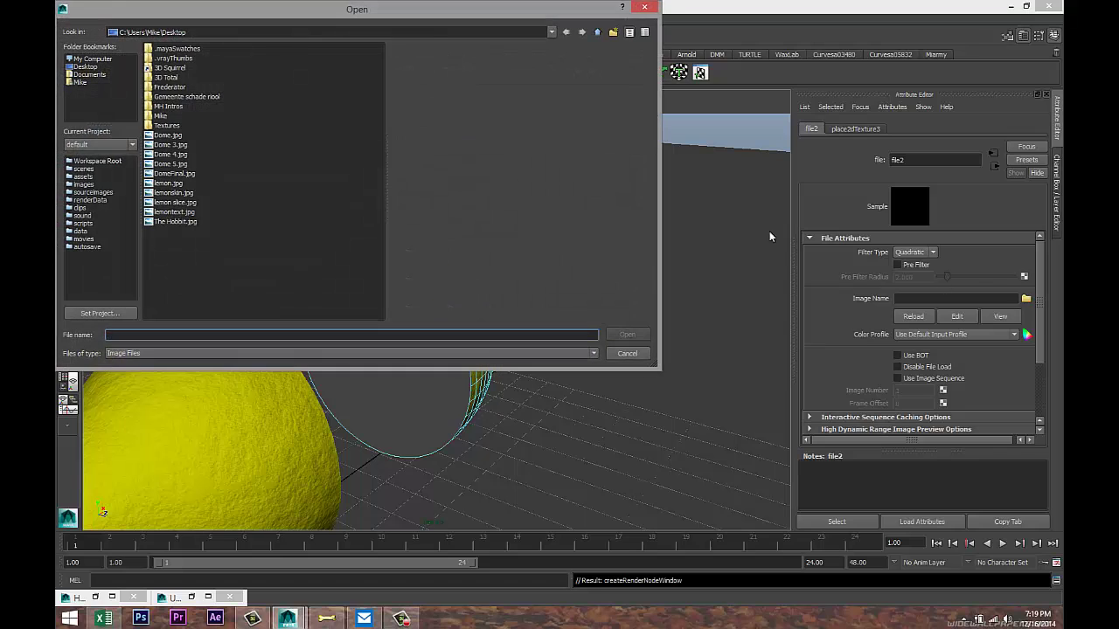
left_click(174, 203)
left_click(629, 333)
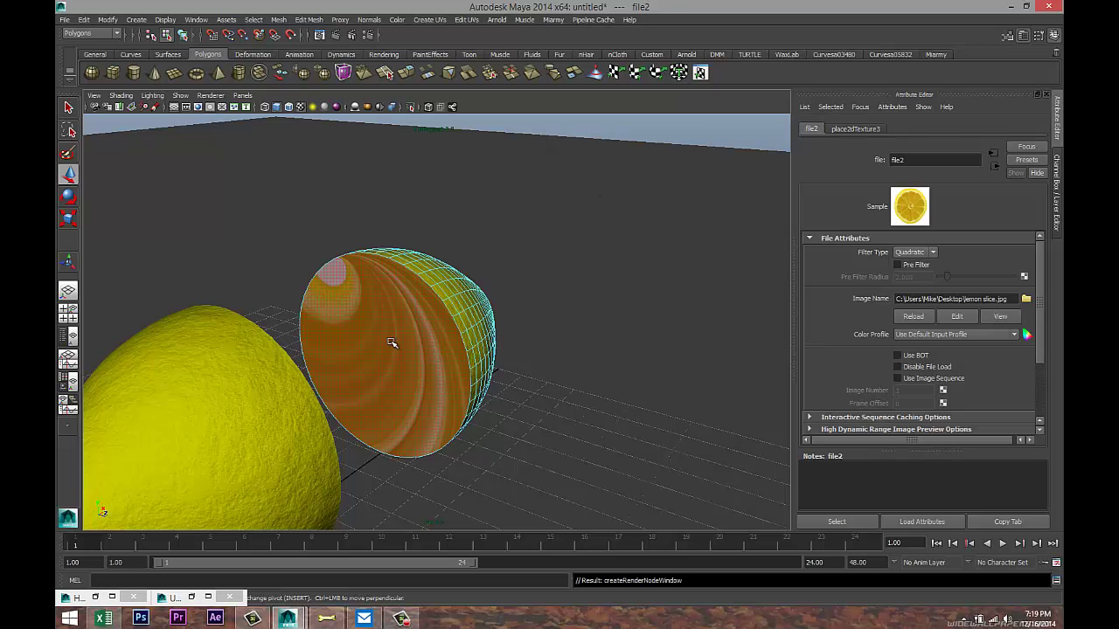
- Reselect the flat cut face and apply Automatic Mapping to create its UVs
left_click(390, 343)
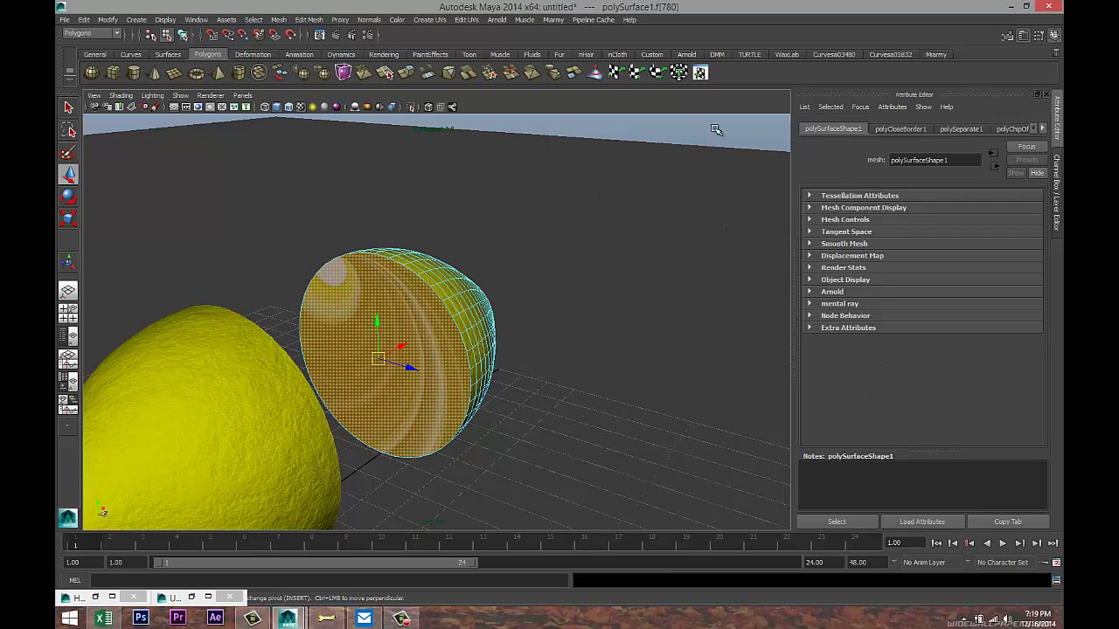
left_click(430, 20)
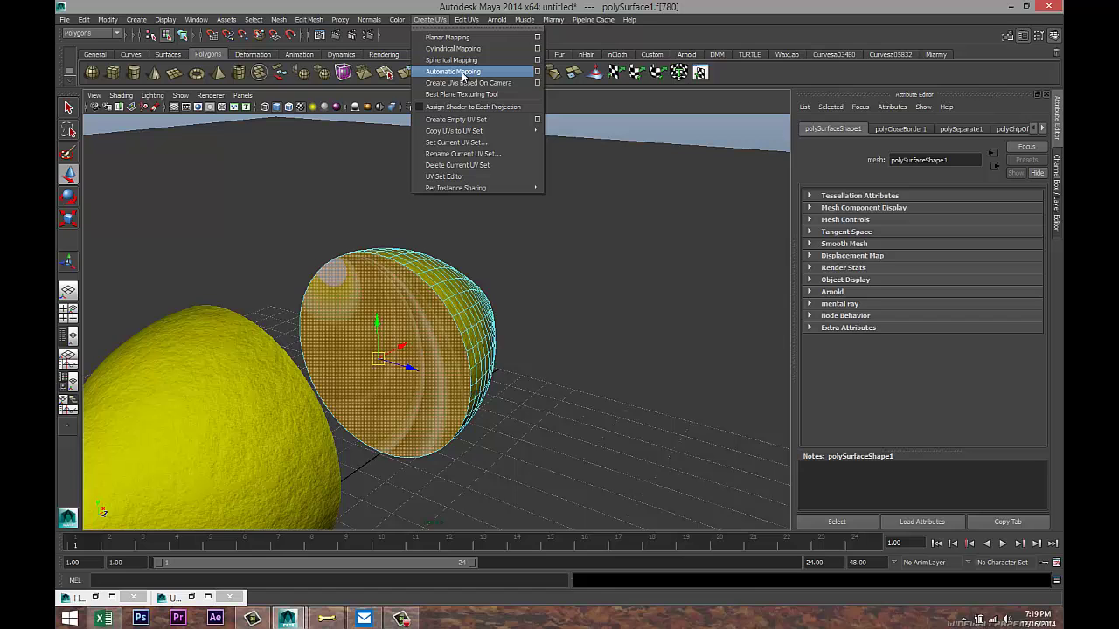
left_click(464, 73)
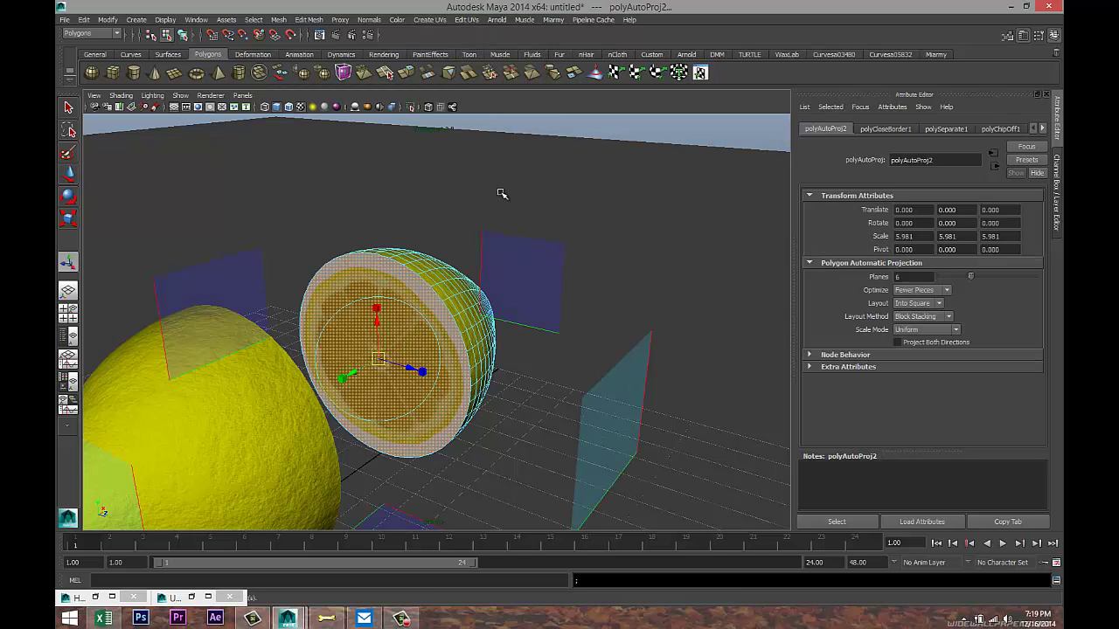
left_click_drag(482, 255, 497, 262, "alt")
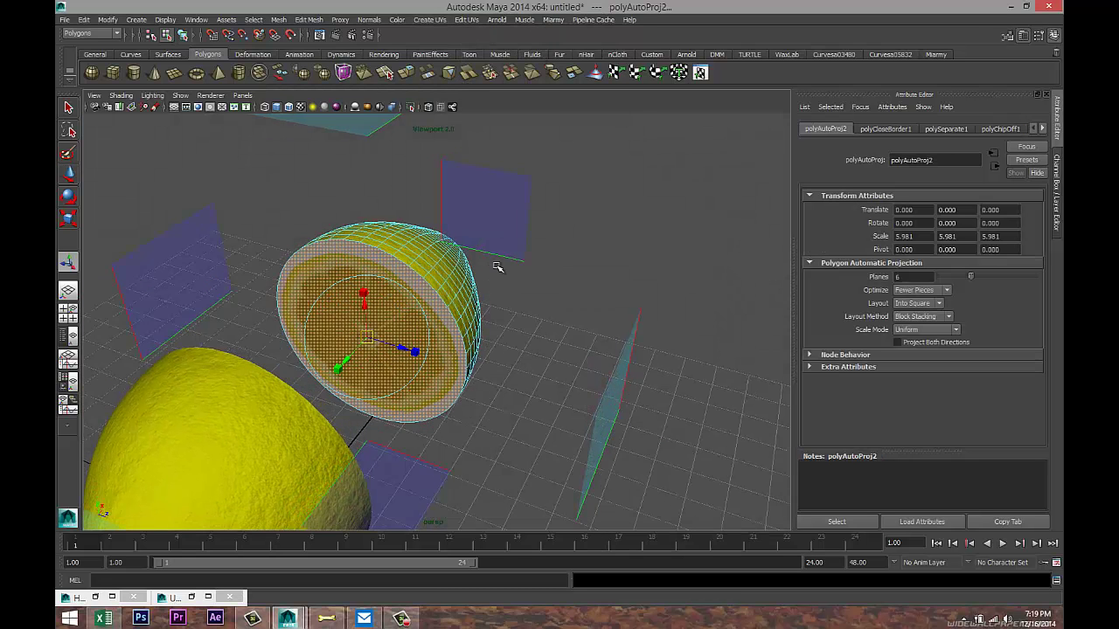
- Open the UV Texture Editor for the cut half, frame the lemon slice image and switch to UV selection
left_click(468, 20)
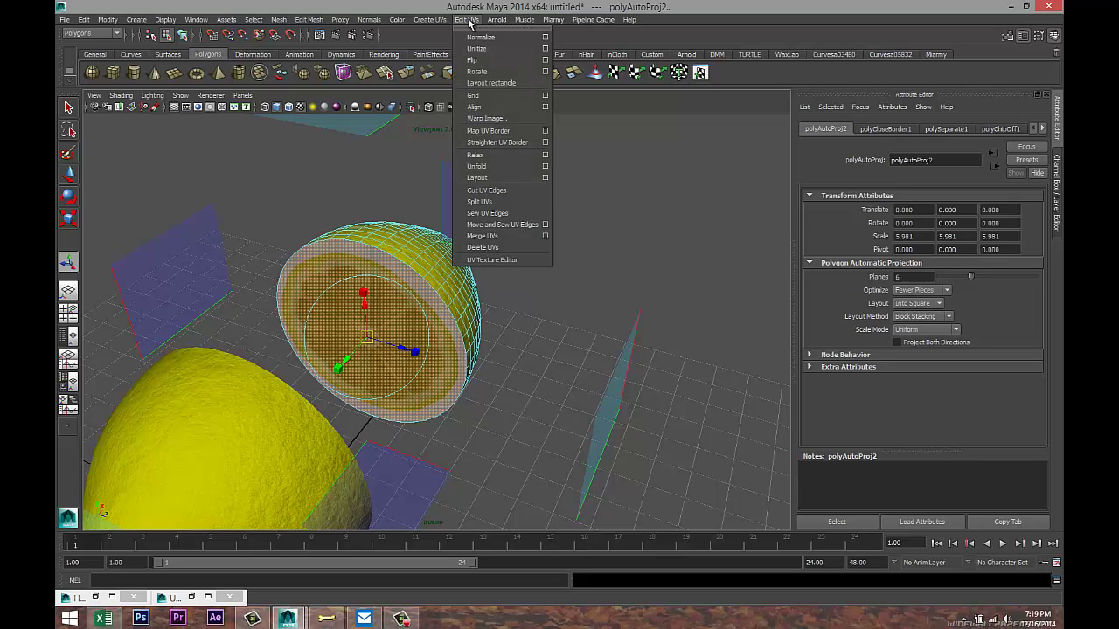
left_click(490, 259)
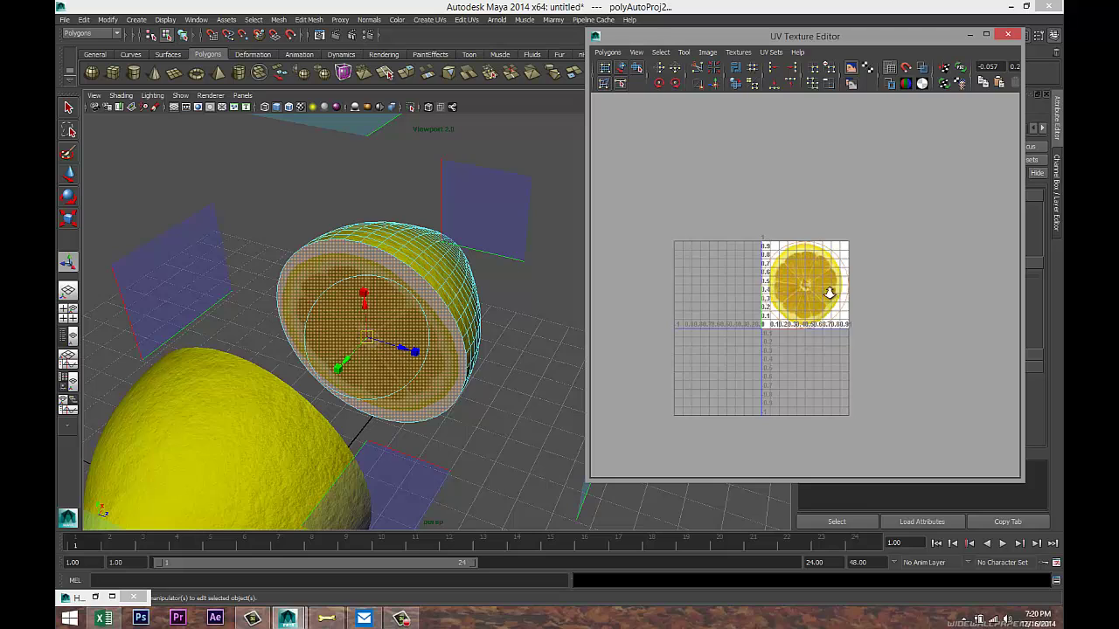
key("f")
right_click_drag(780, 238, 817, 263)
scroll(847, 275, "down", 2)
- Try to move the circular cut-face UVs sideways off the lemon slice image, and undo the move
left_click_drag(698, 203, 930, 413)
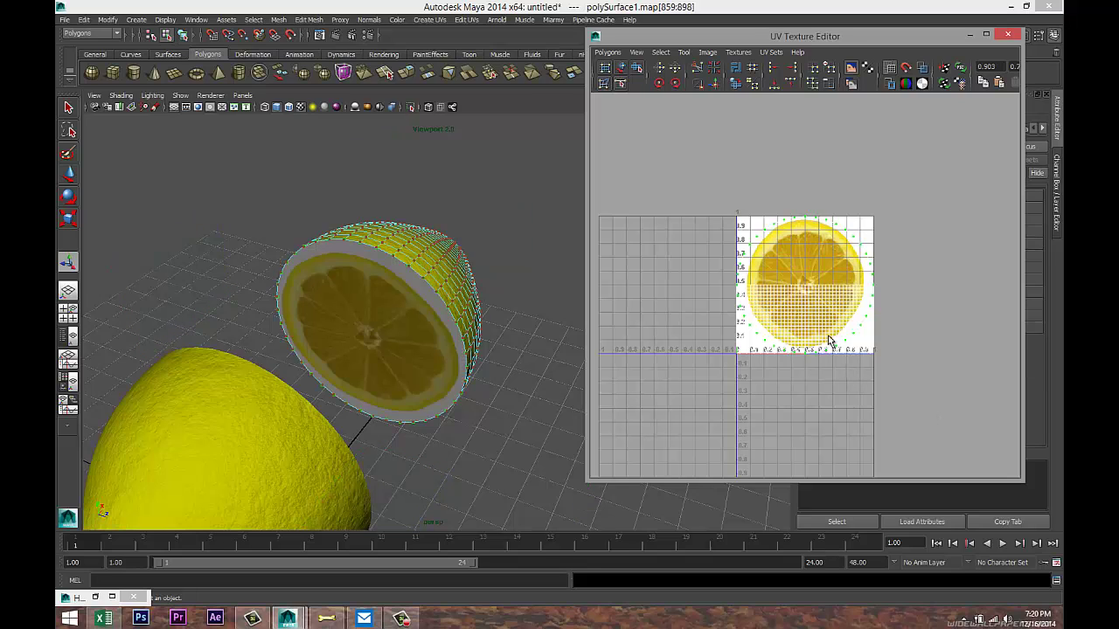
key("w")
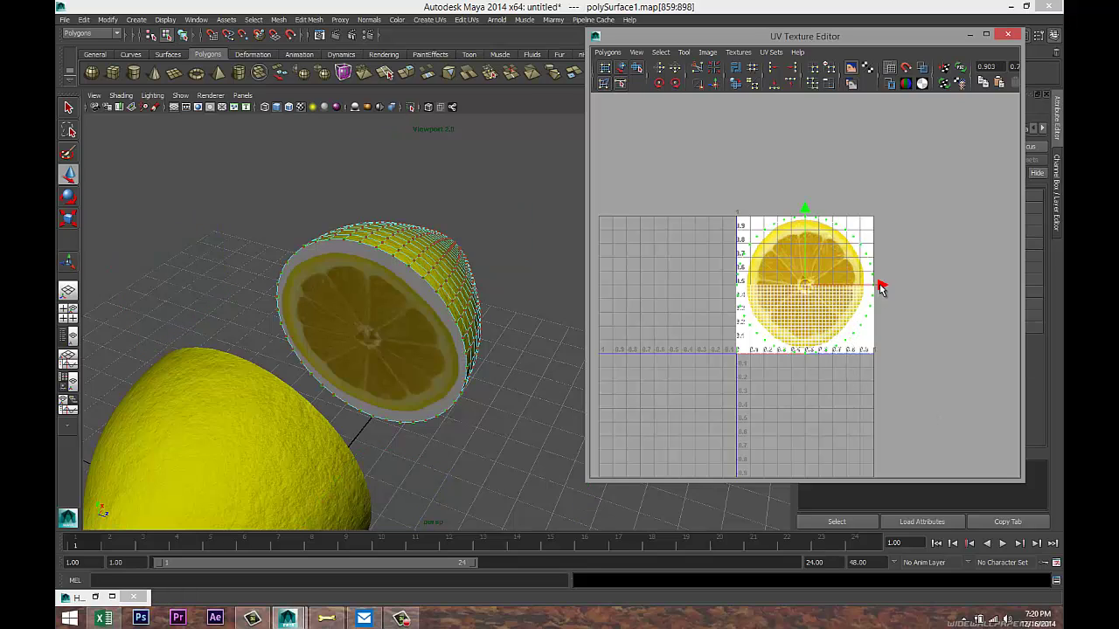
left_click_drag(880, 288, 734, 303)
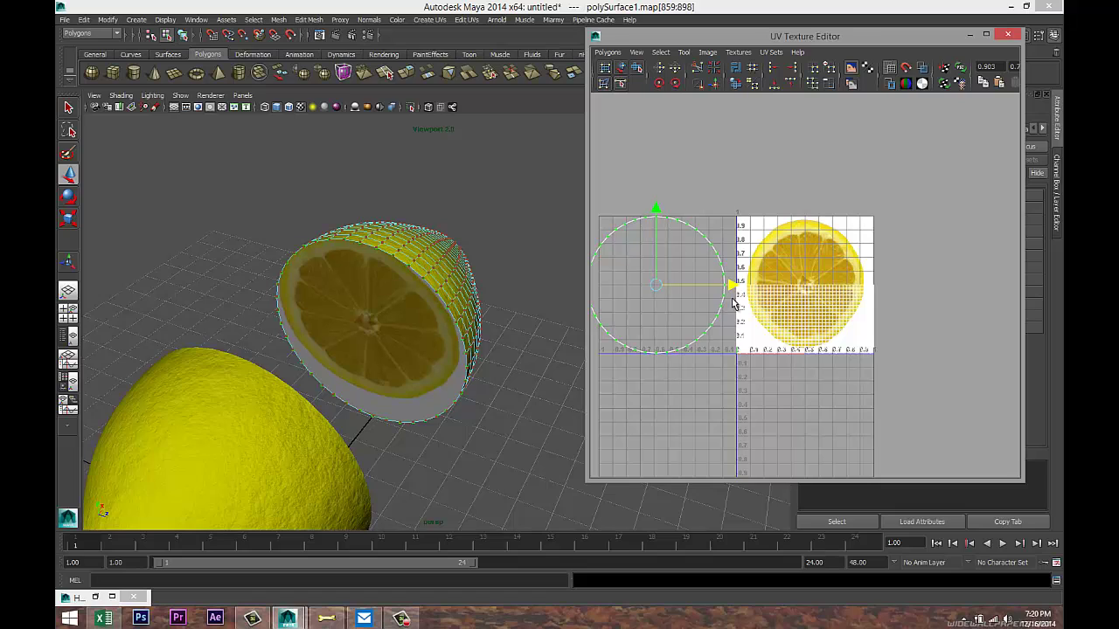
key("ctrl+z")
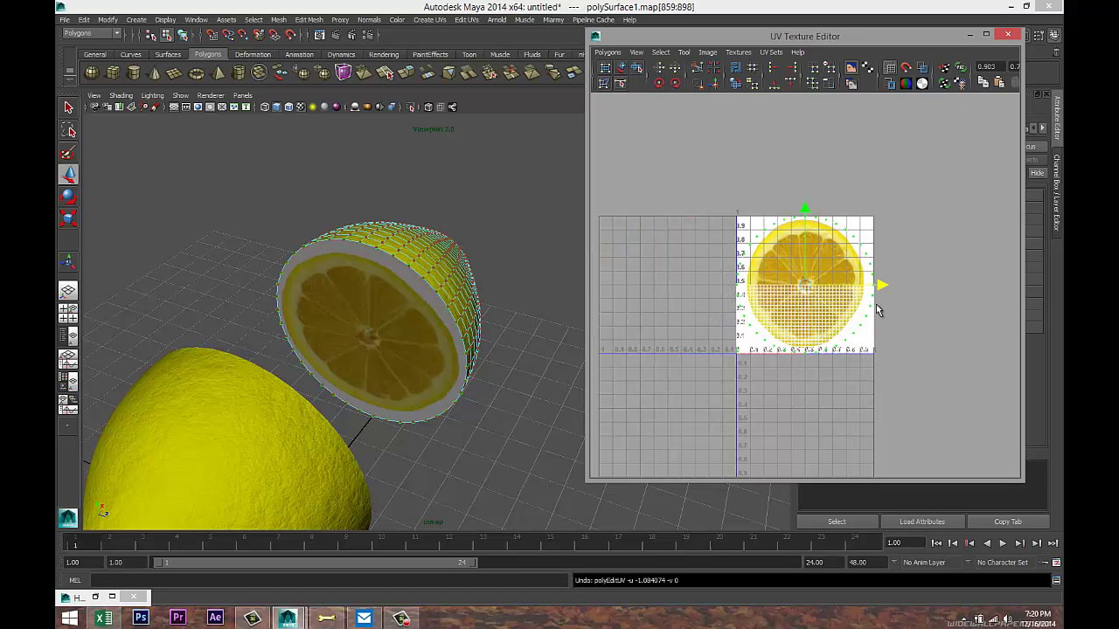
- Select all of the lemon half's UVs, maximize the UV Texture Editor and unfold them
left_click_drag(701, 191, 978, 411)
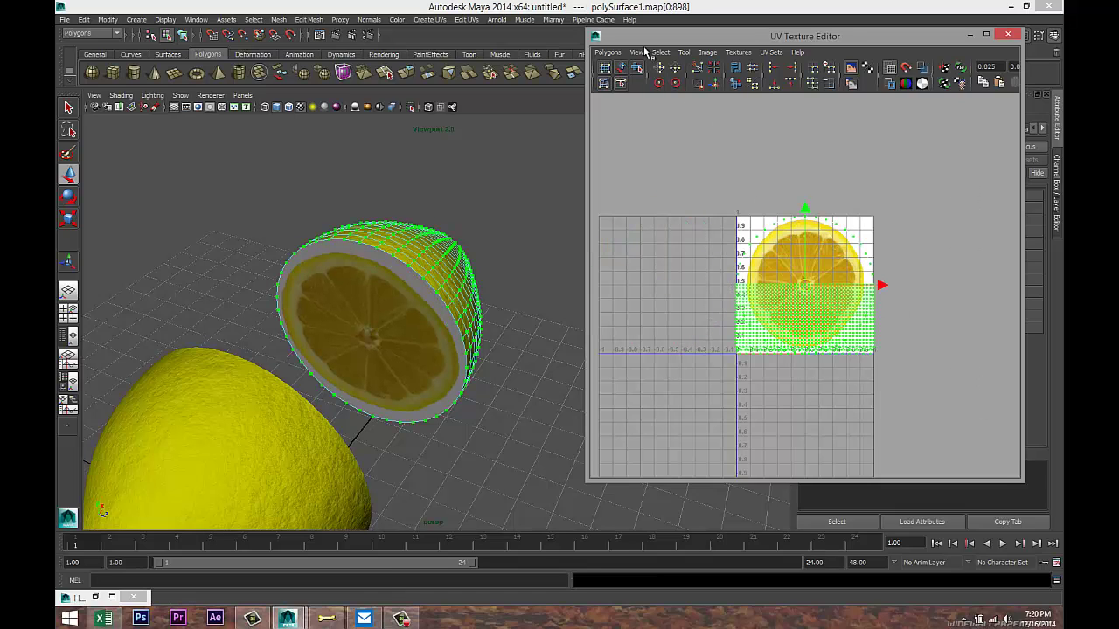
left_click(986, 34)
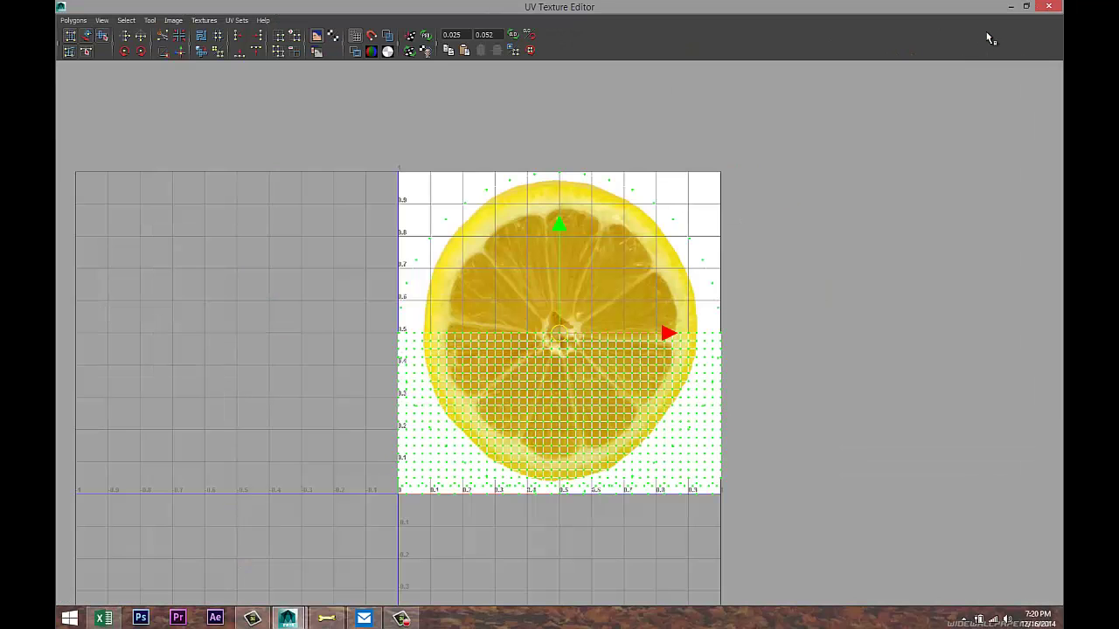
left_click(73, 21)
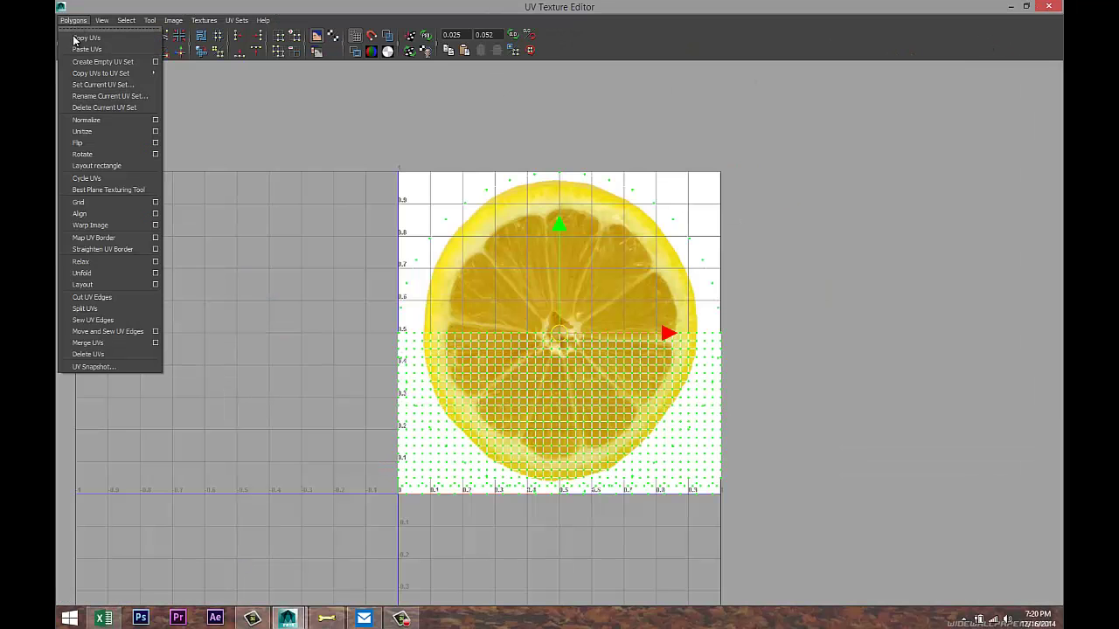
left_click(115, 275)
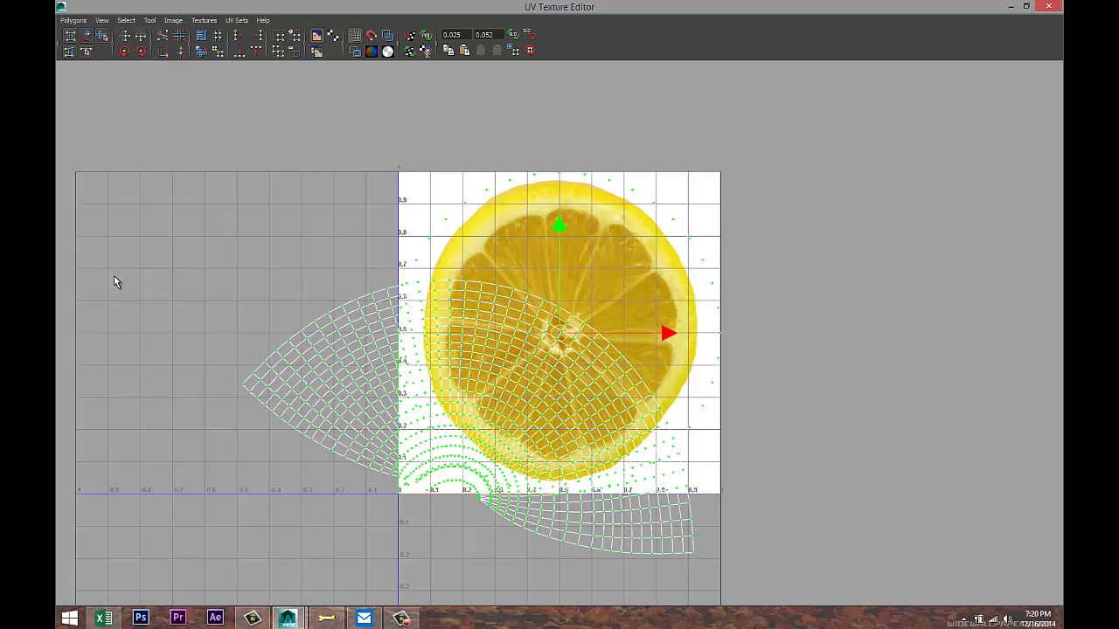
- Move all the unfolded UVs horizontally off the lemon slice image into the empty grid area beside it
scroll(424, 326, "down", 2)
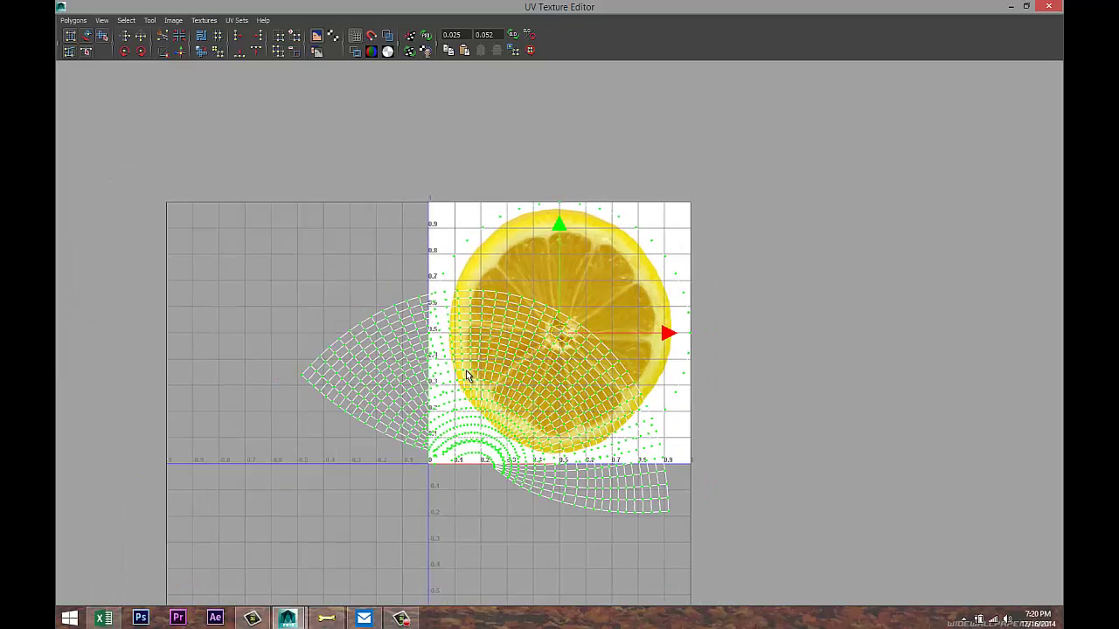
right_click_drag(466, 375, 526, 464)
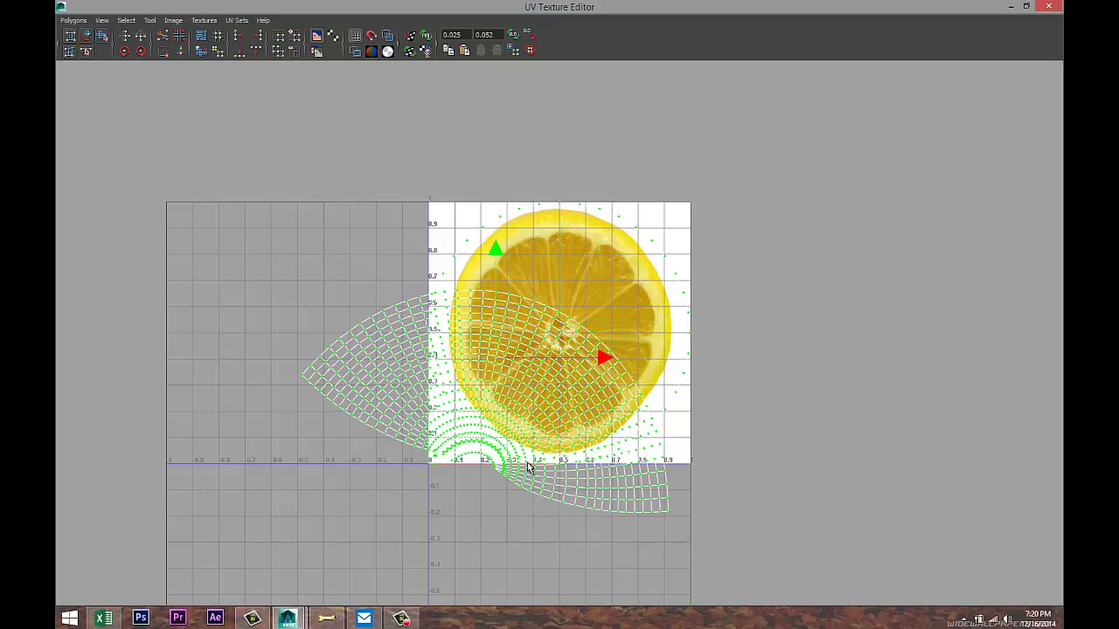
left_click_drag(603, 359, 326, 367)
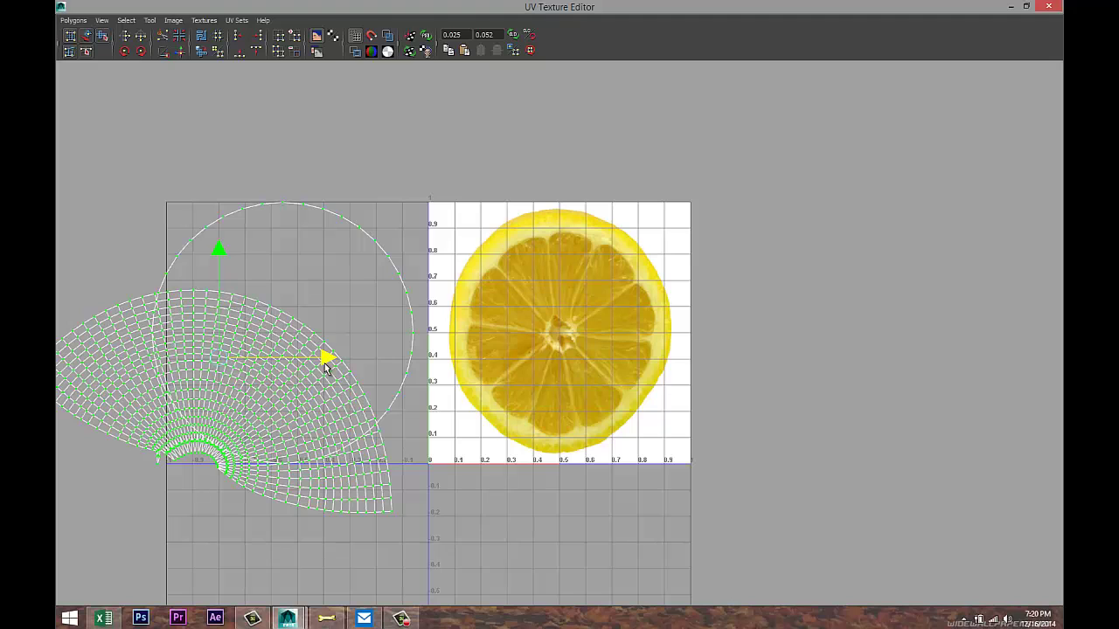
- Select only the circular cut-face shell and move it horizontally back over the lemon slice image
left_click(344, 224)
right_click(344, 224)
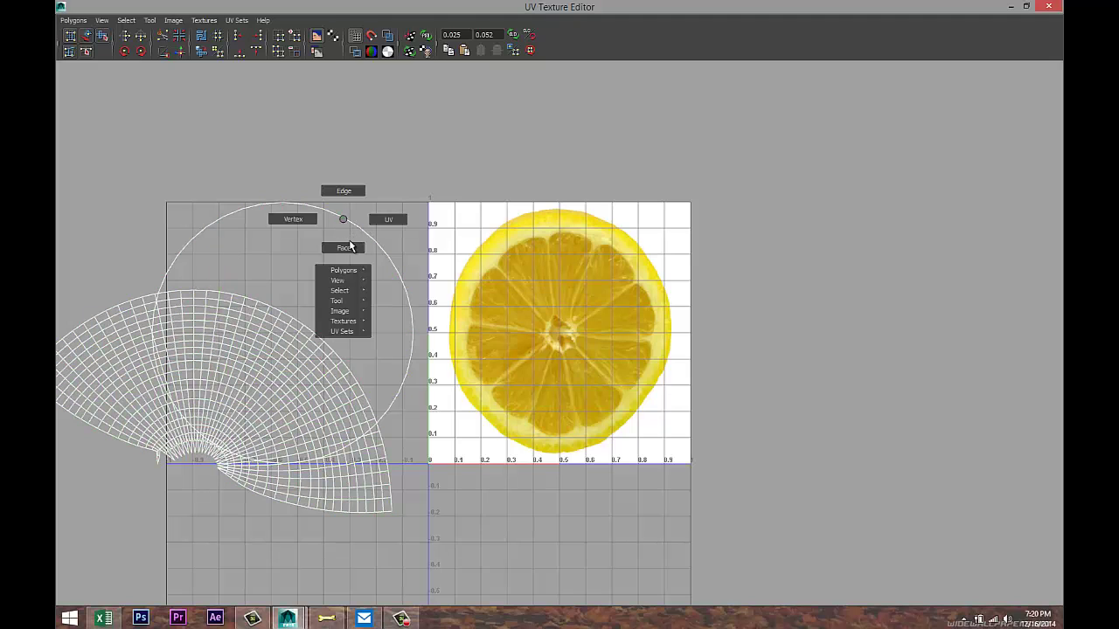
mouse_move(341, 289)
left_click(406, 311)
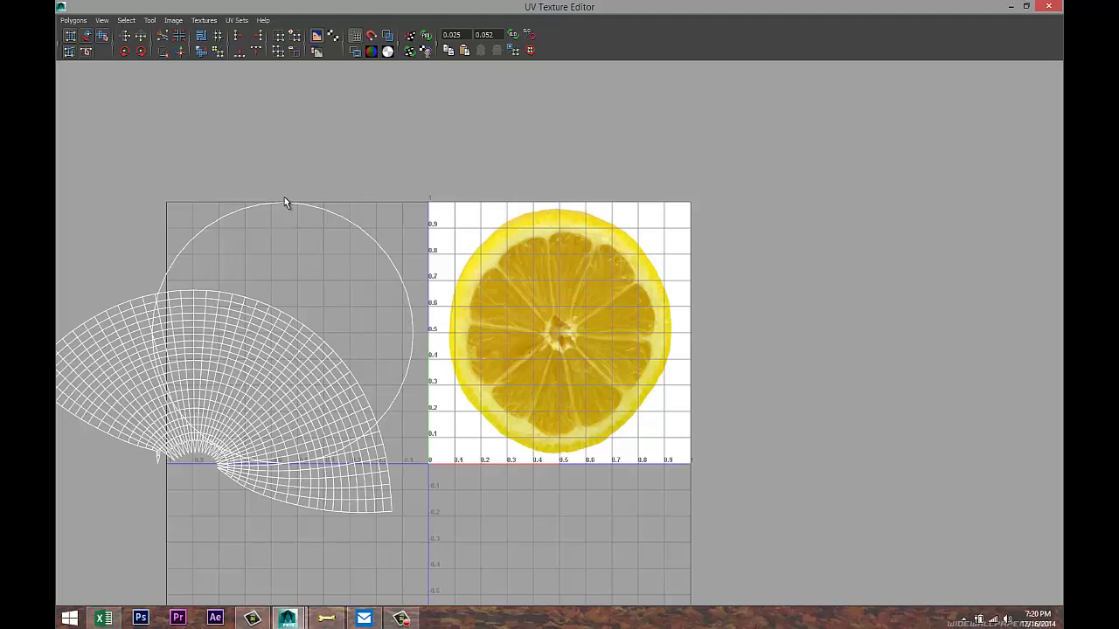
left_click_drag(340, 238, 340, 232)
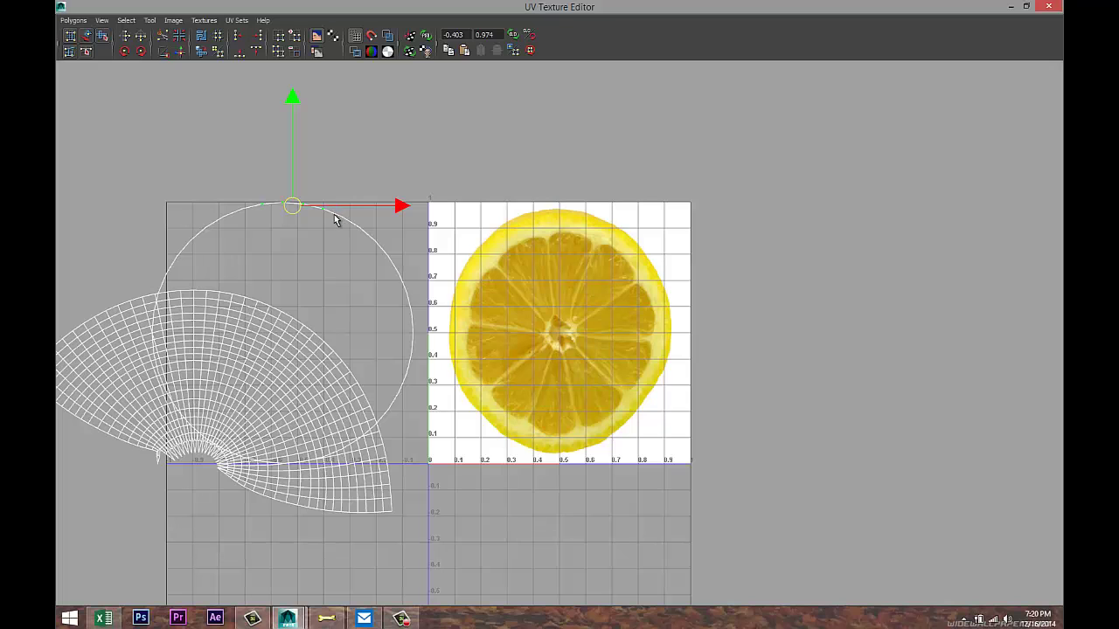
right_click(334, 218)
mouse_move(352, 287)
left_click(399, 305)
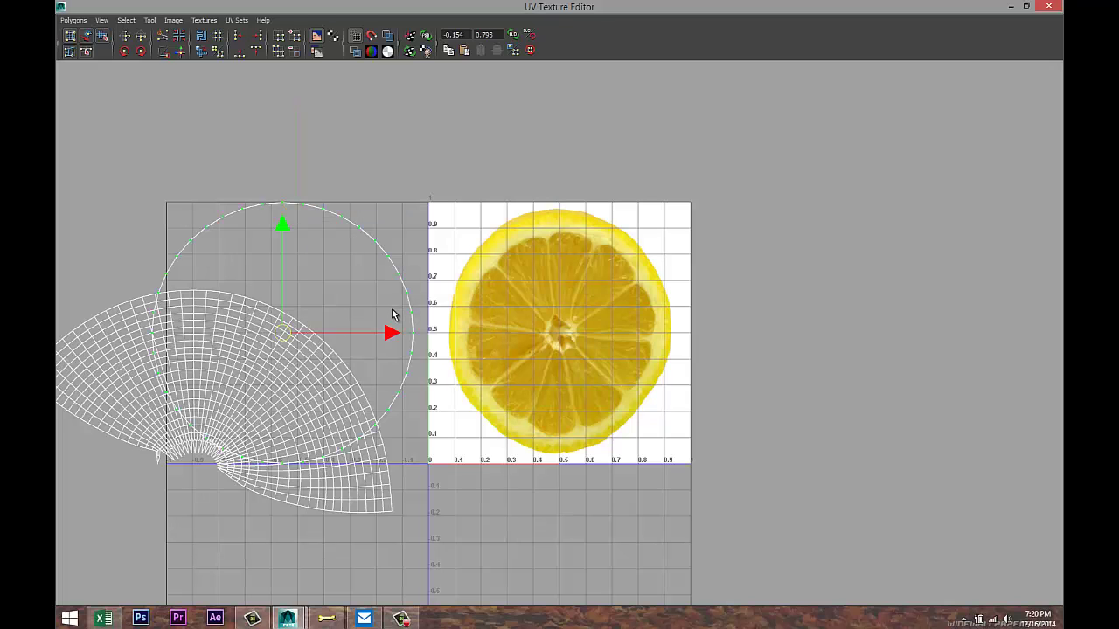
left_click_drag(389, 332, 671, 382)
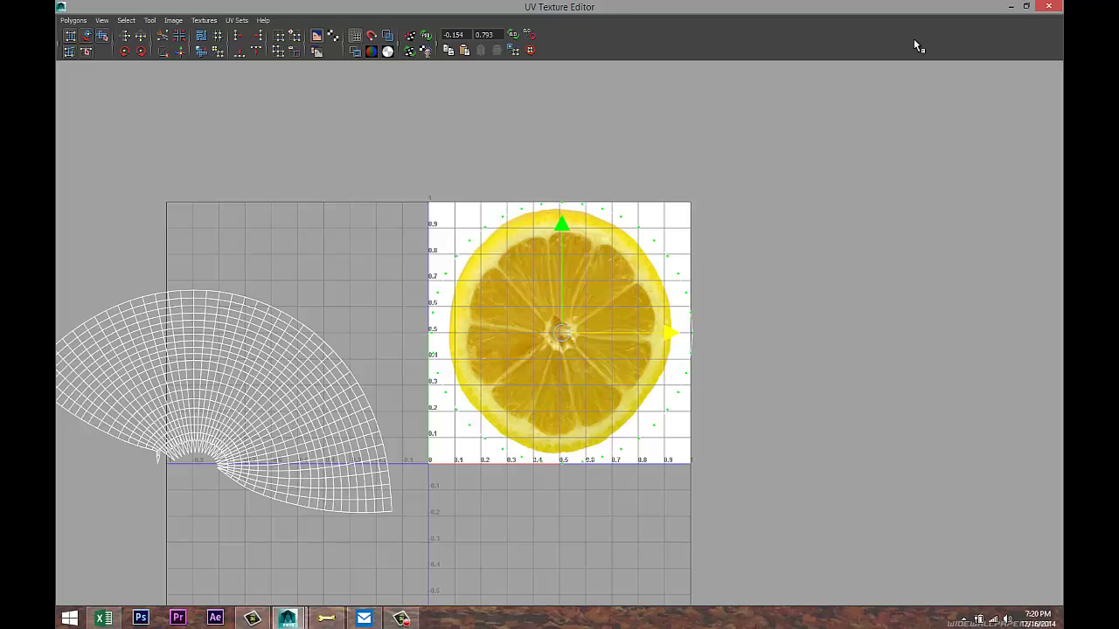
- Restore the UV Texture Editor's window size and scale the circular shell in width and height to the slice's outline
left_click(1026, 6)
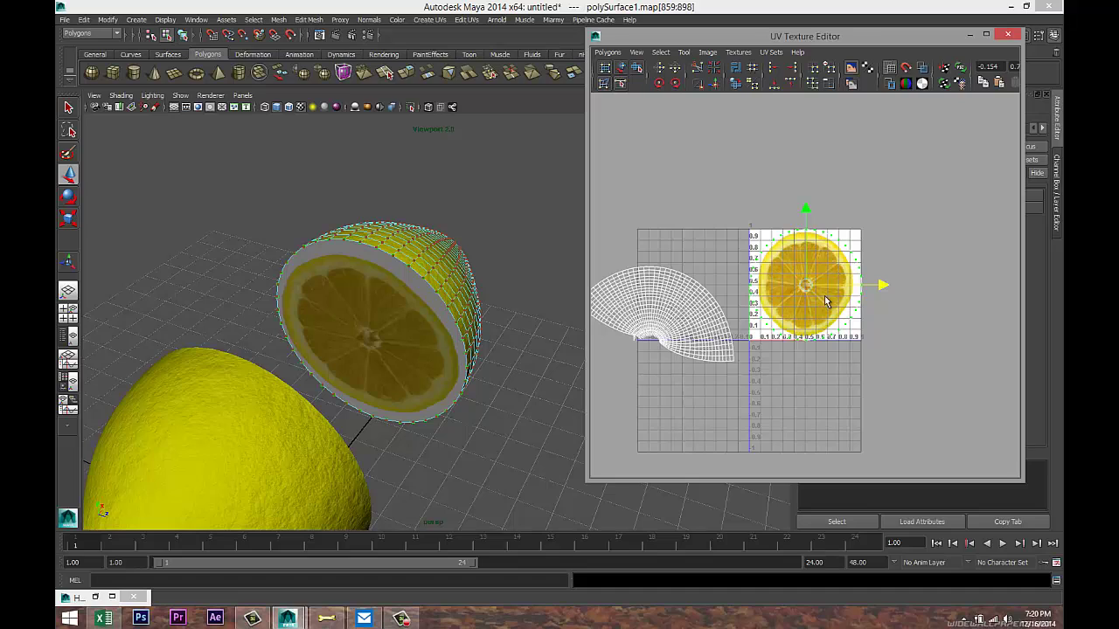
key("r")
left_click_drag(809, 285, 878, 290)
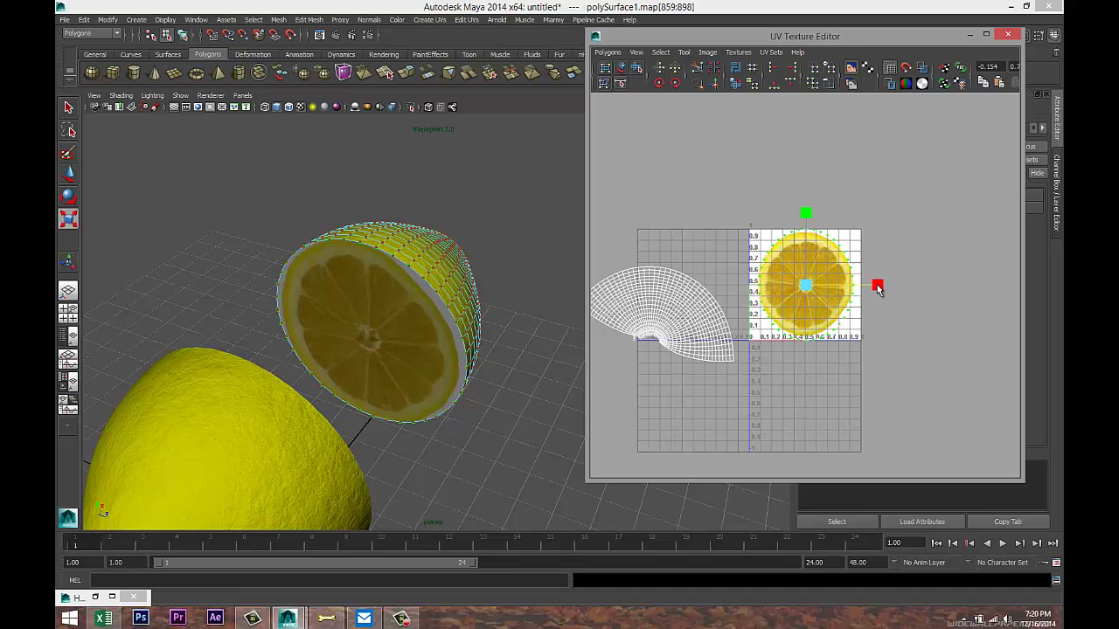
left_click_drag(807, 213, 812, 227)
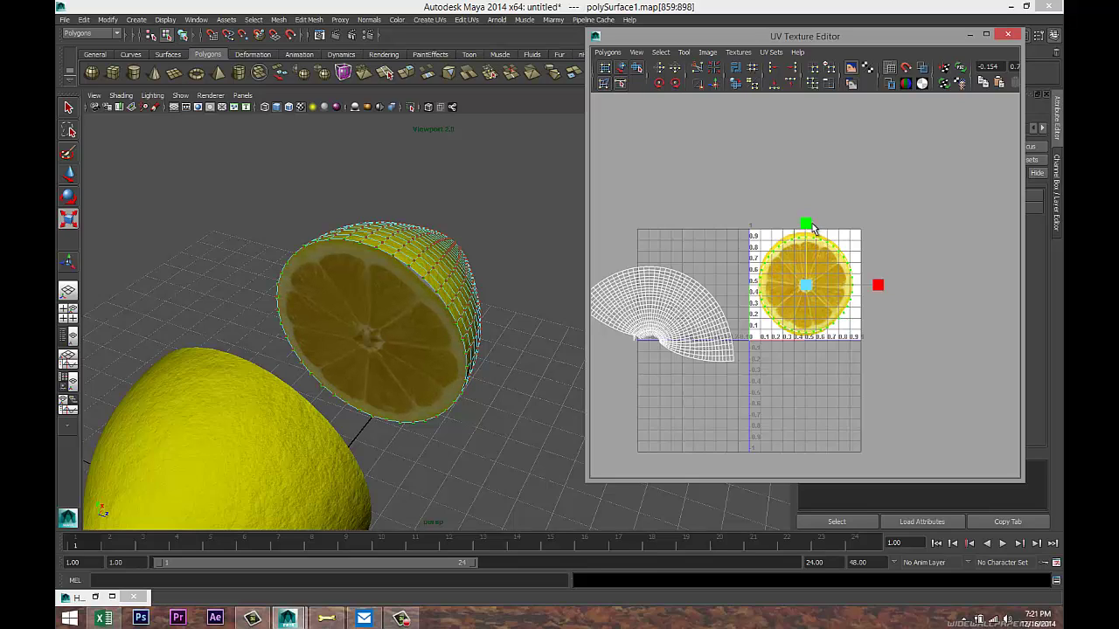
- Nudge the circular shell vertically to centre it on the lemon slice image, and minimize the UV Texture Editor
key("w")
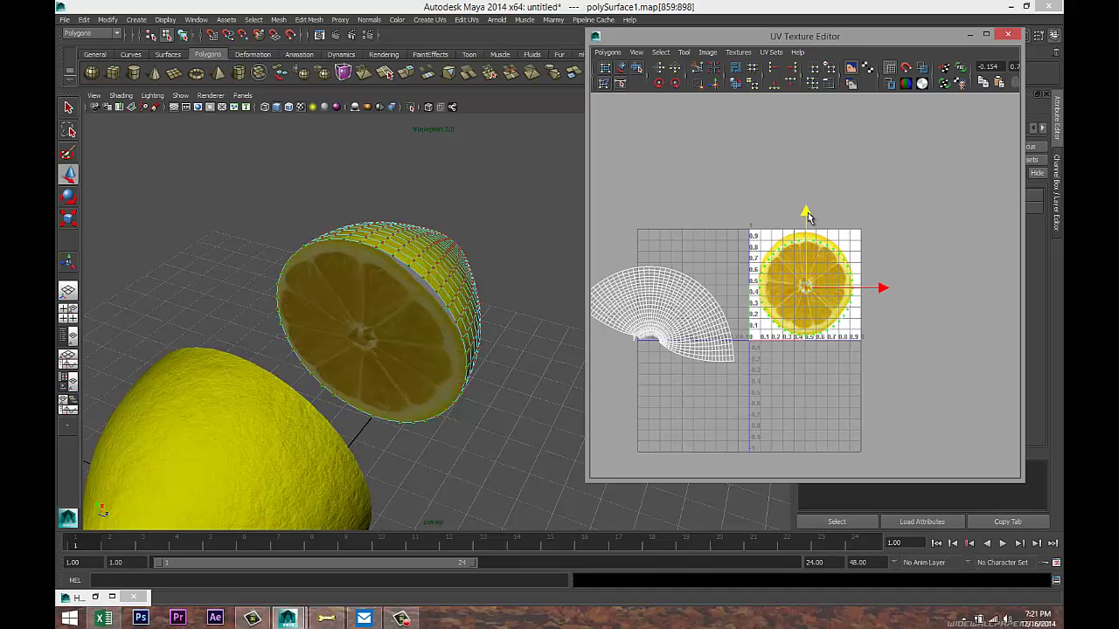
left_click_drag(804, 214, 805, 210)
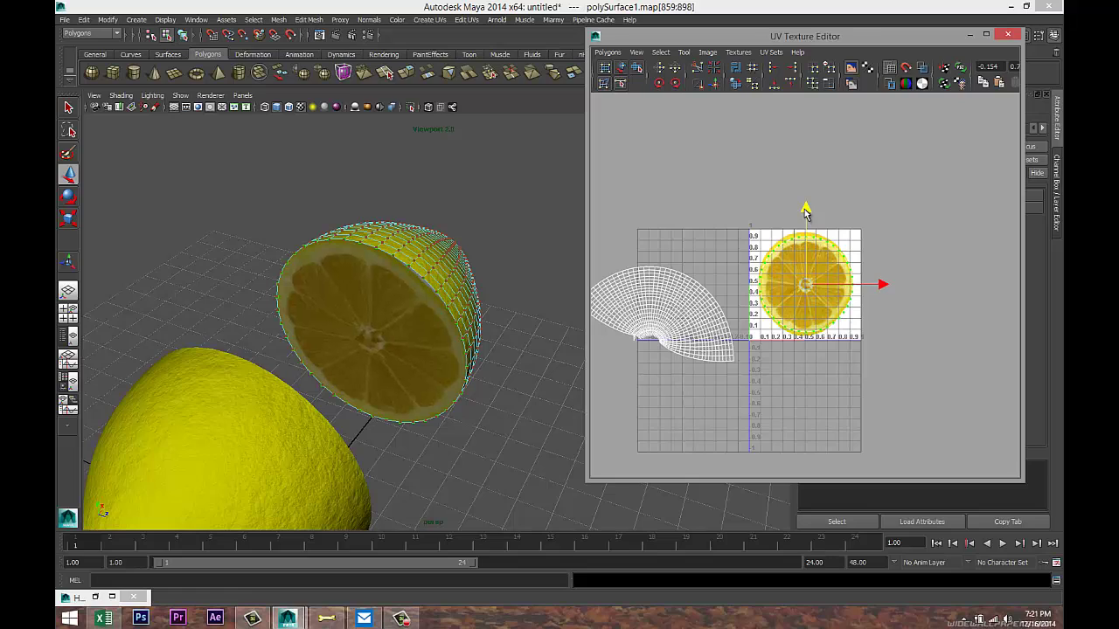
left_click(883, 286)
left_click(969, 35)
- In the front view, select the textured lemon half as an object and move it horizontally against the other half
scroll(610, 301, "down", 3)
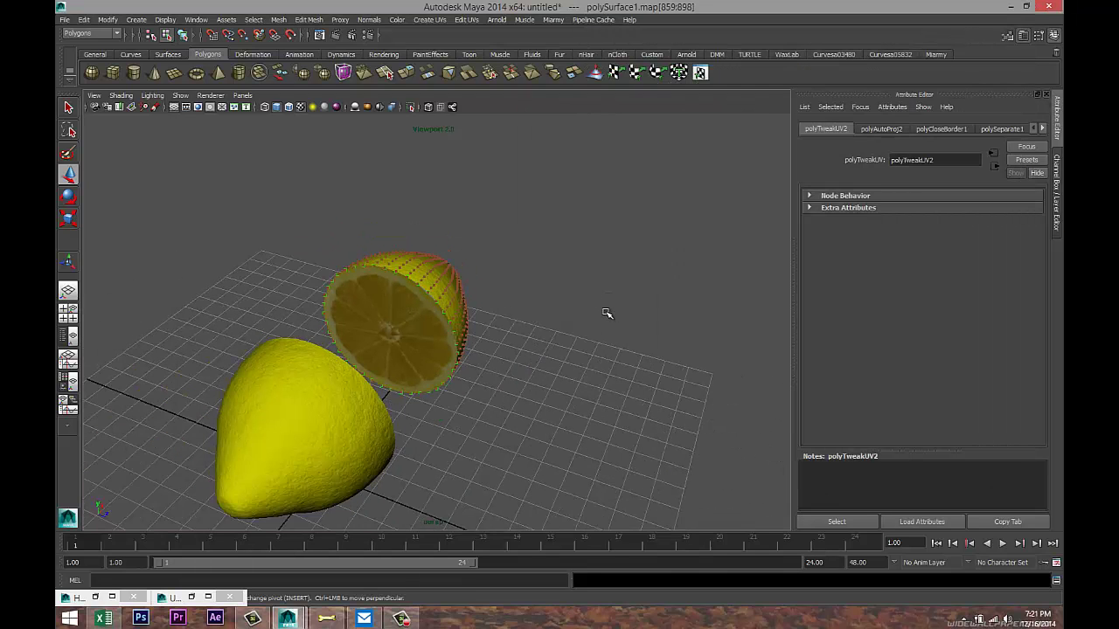
left_click_drag(597, 349, 440, 368, "alt")
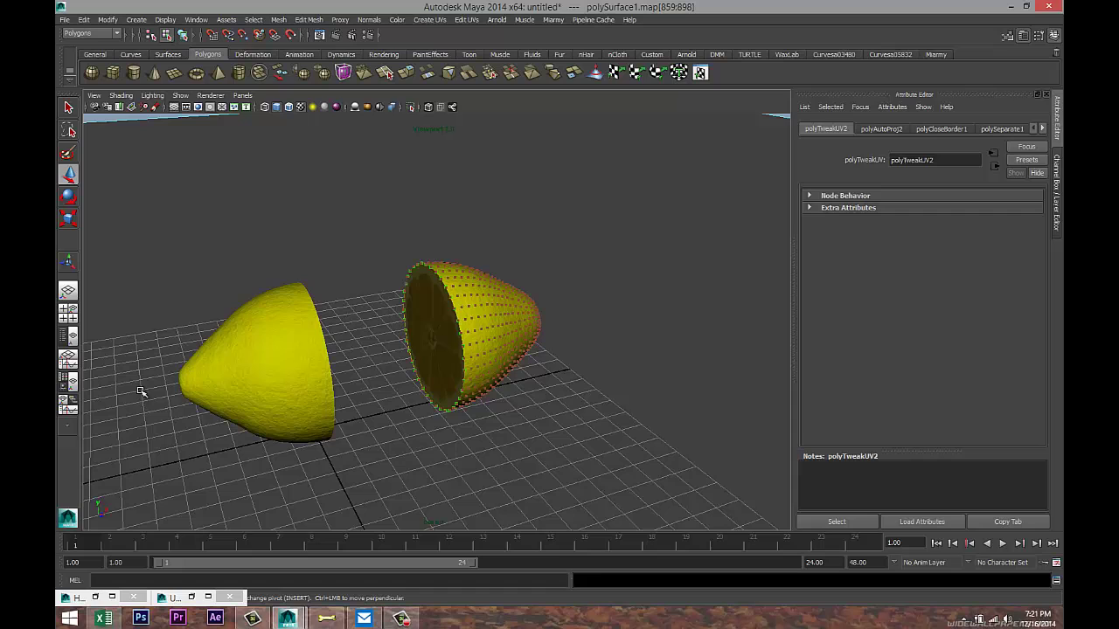
left_click(67, 311)
key("space")
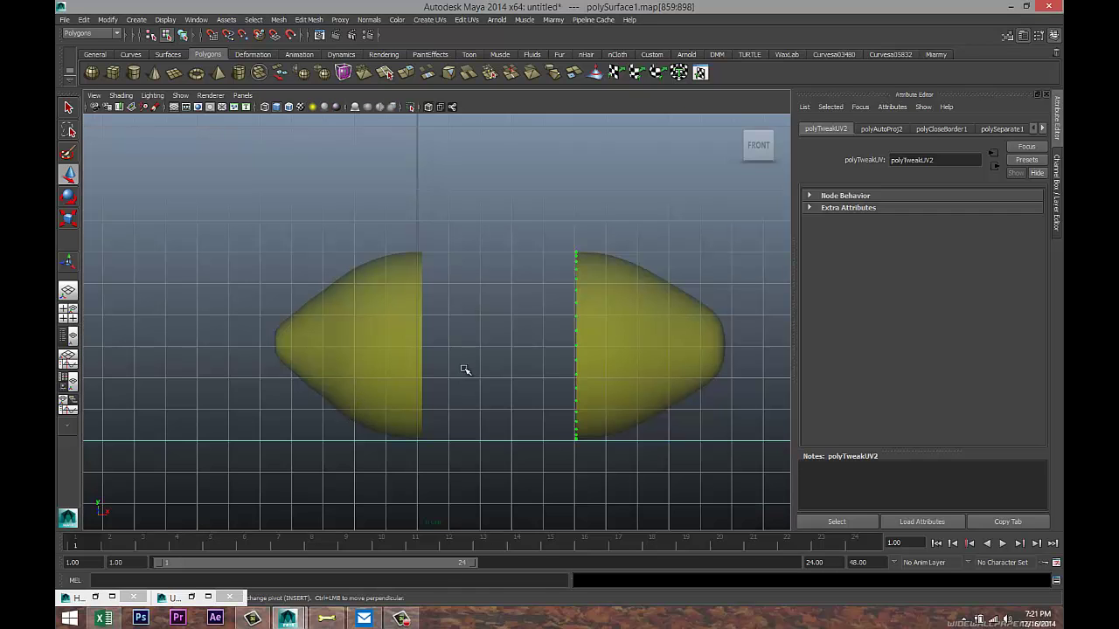
right_click_drag(622, 326, 649, 317)
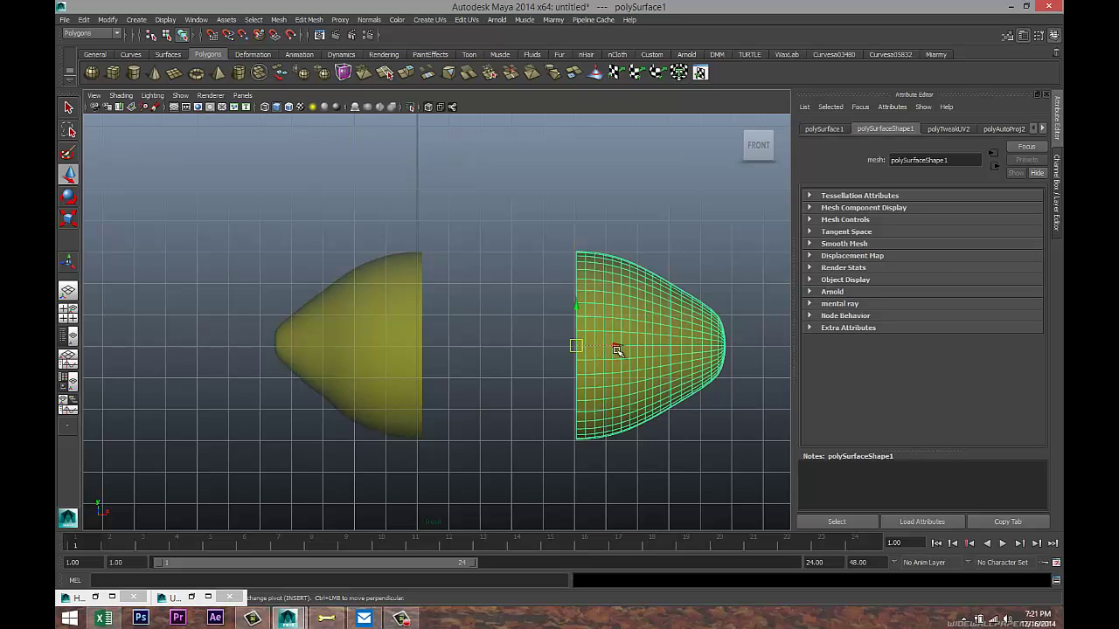
left_click_drag(616, 348, 458, 351)
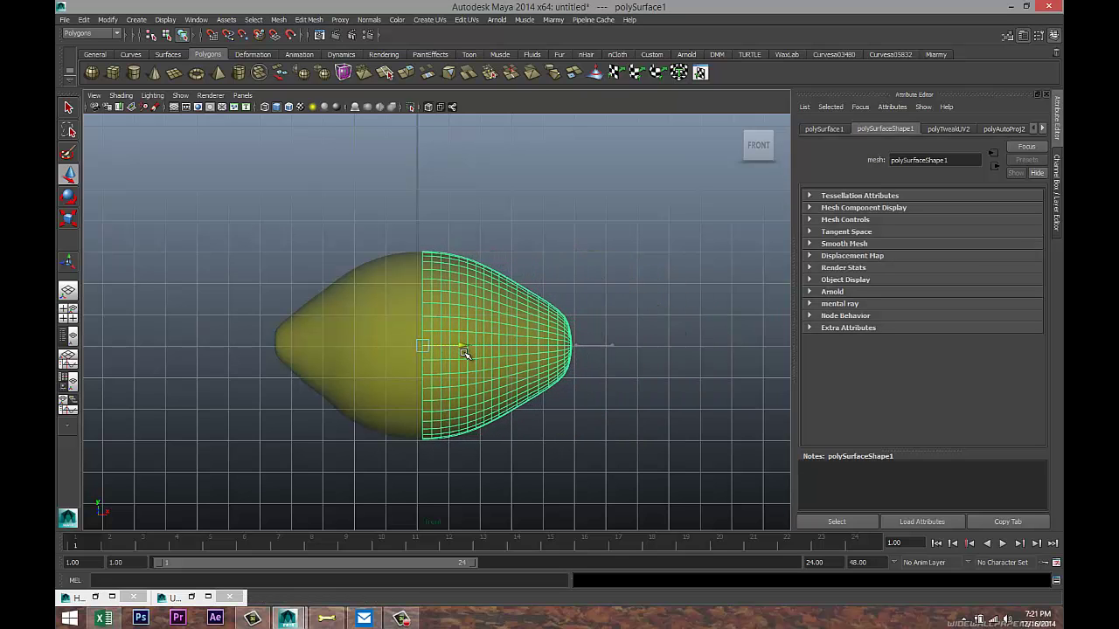
- Move the selected lemon half horizontally in the front view to close the remaining gap to the other half
scroll(468, 382, "up", 8)
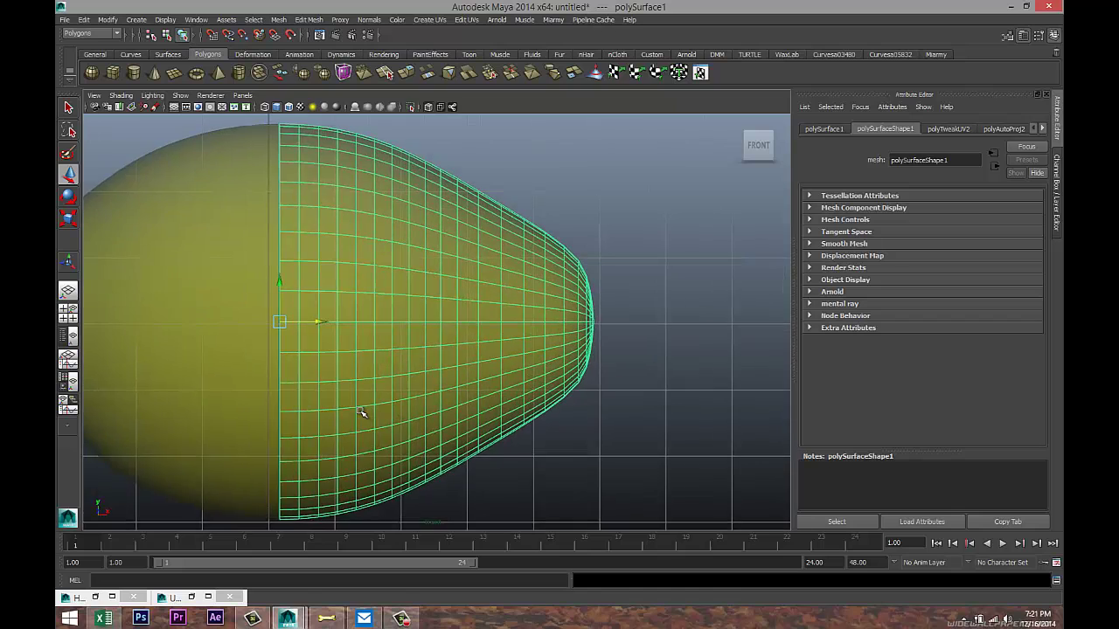
scroll(273, 394, "up", 3)
middle_click_drag(262, 382, 545, 375, "alt")
scroll(524, 350, "up", 6)
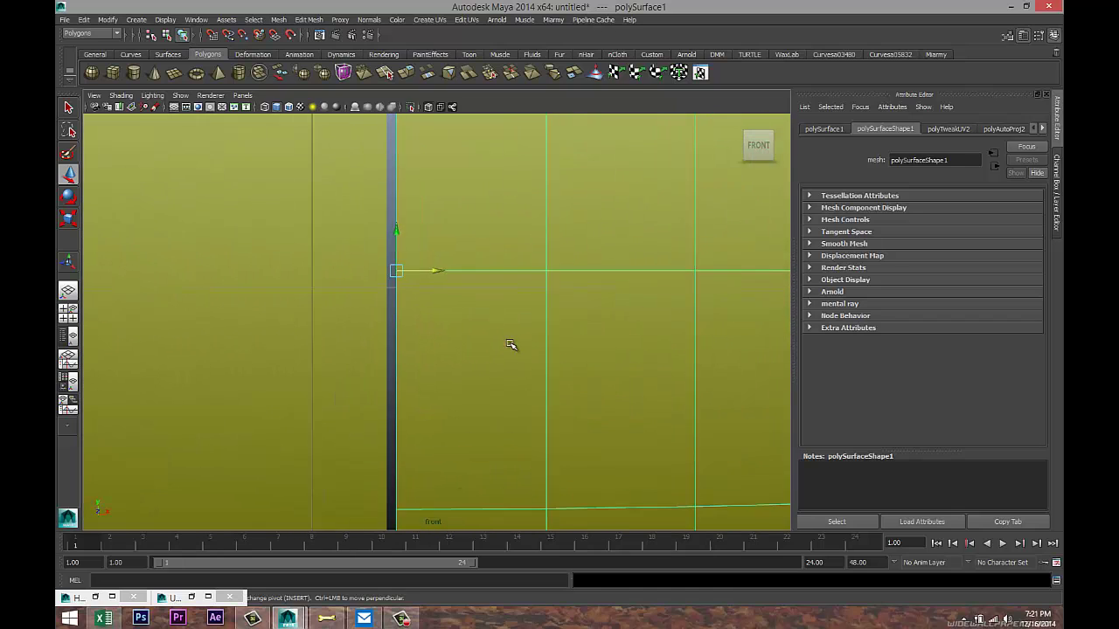
left_click_drag(416, 242, 403, 243)
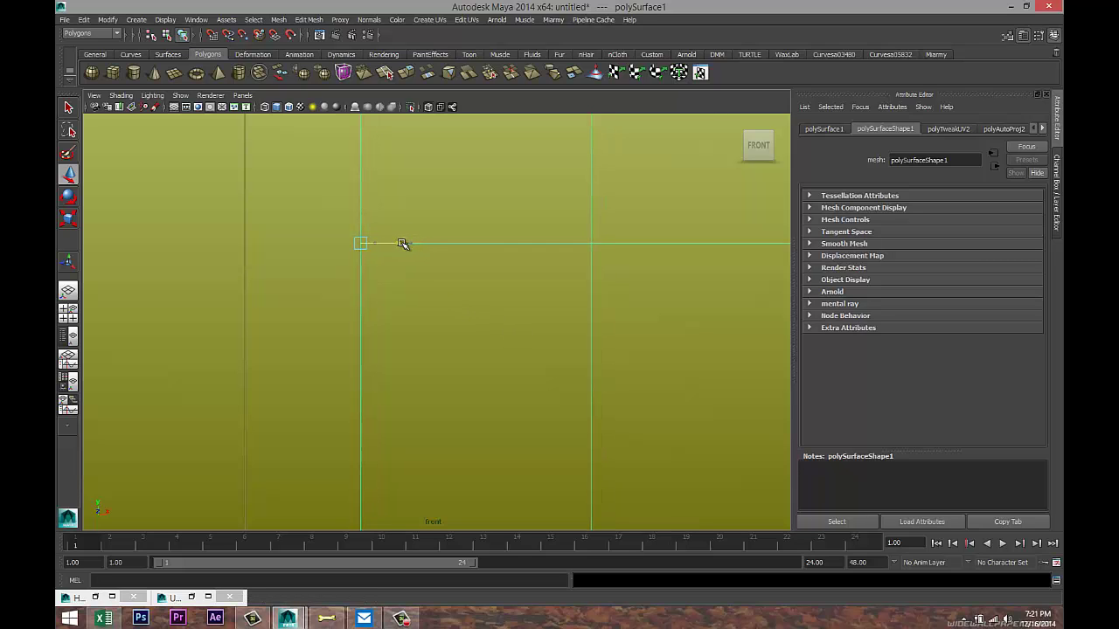
- Return to the perspective view of the lemon and create a point light
left_click(68, 311)
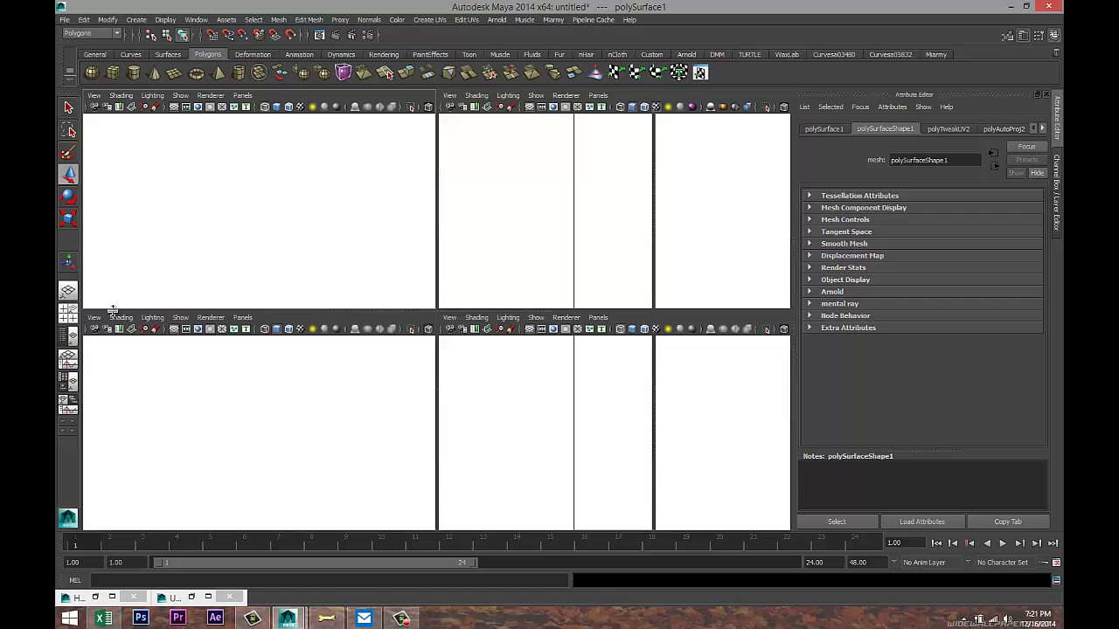
key("space")
key("Up")
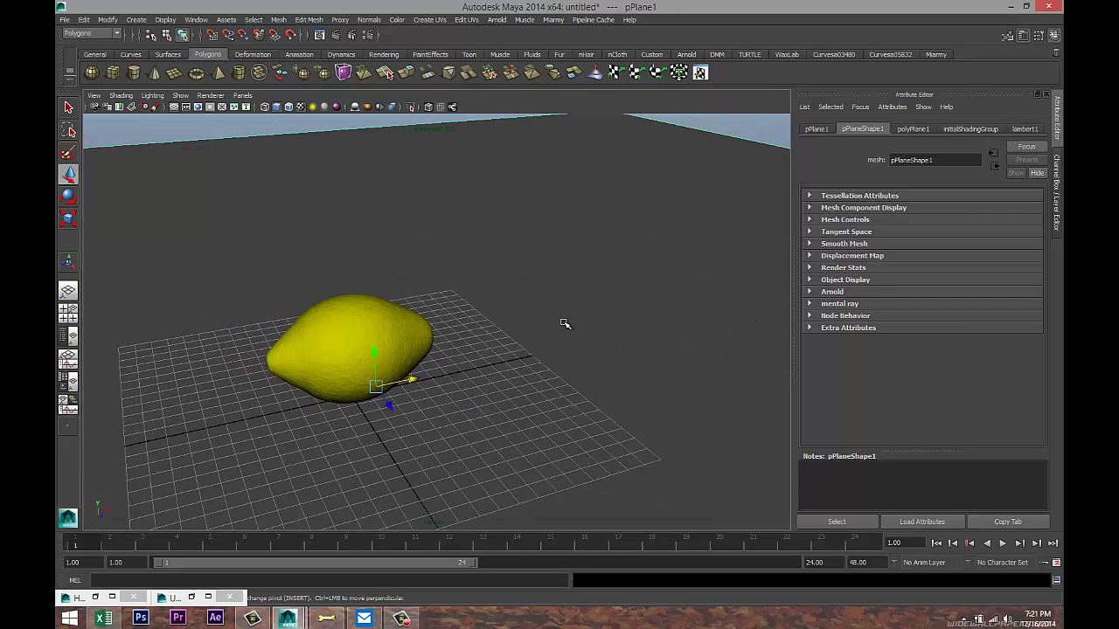
left_click_drag(527, 340, 541, 367, "alt")
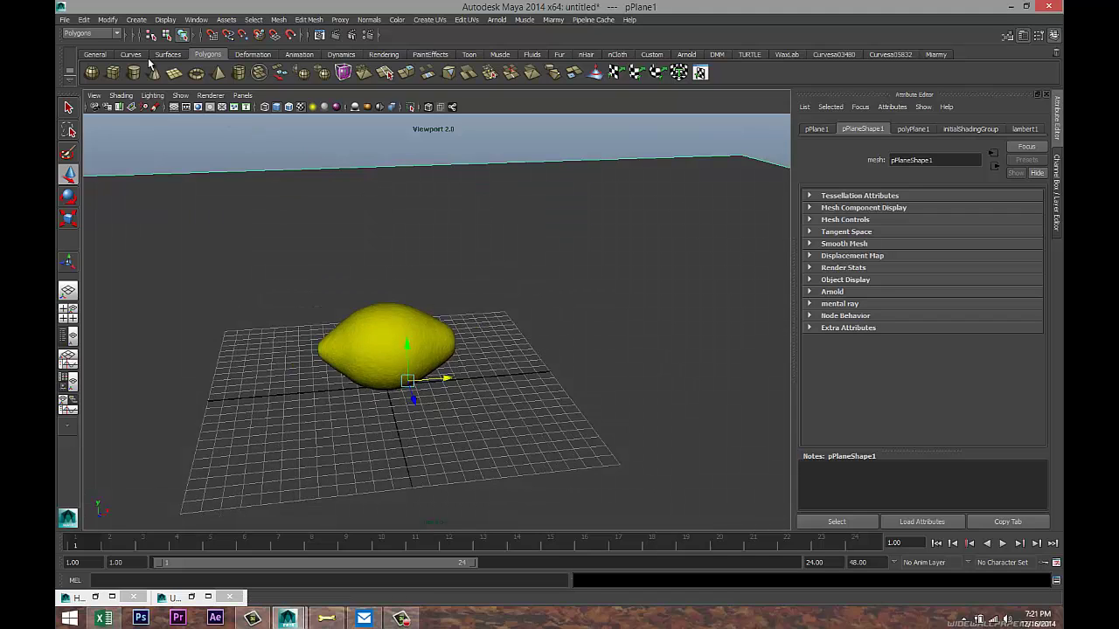
left_click(135, 19)
mouse_move(170, 75)
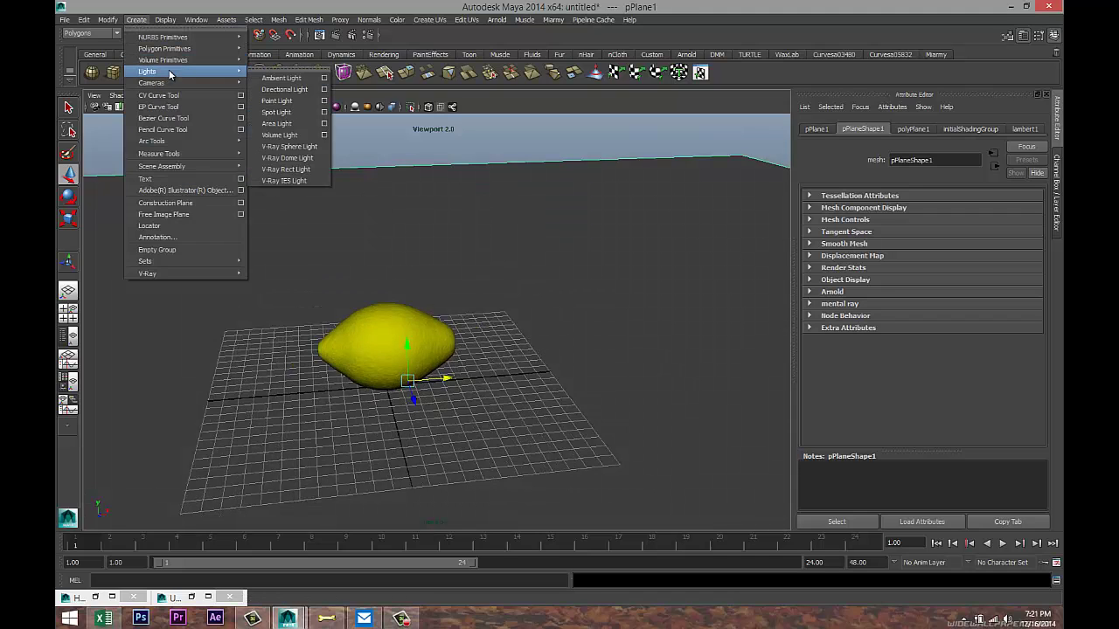
left_click(288, 101)
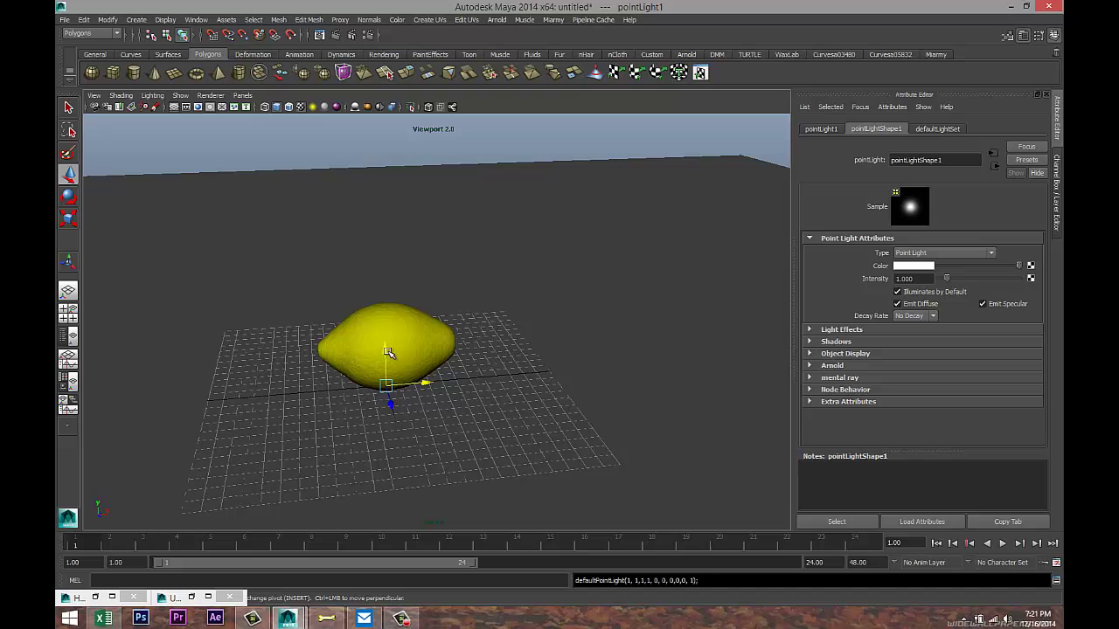
- Raise the point light, move it out past one end of the lemon and forward, and display the scene with its lights
left_click_drag(388, 352, 384, 217)
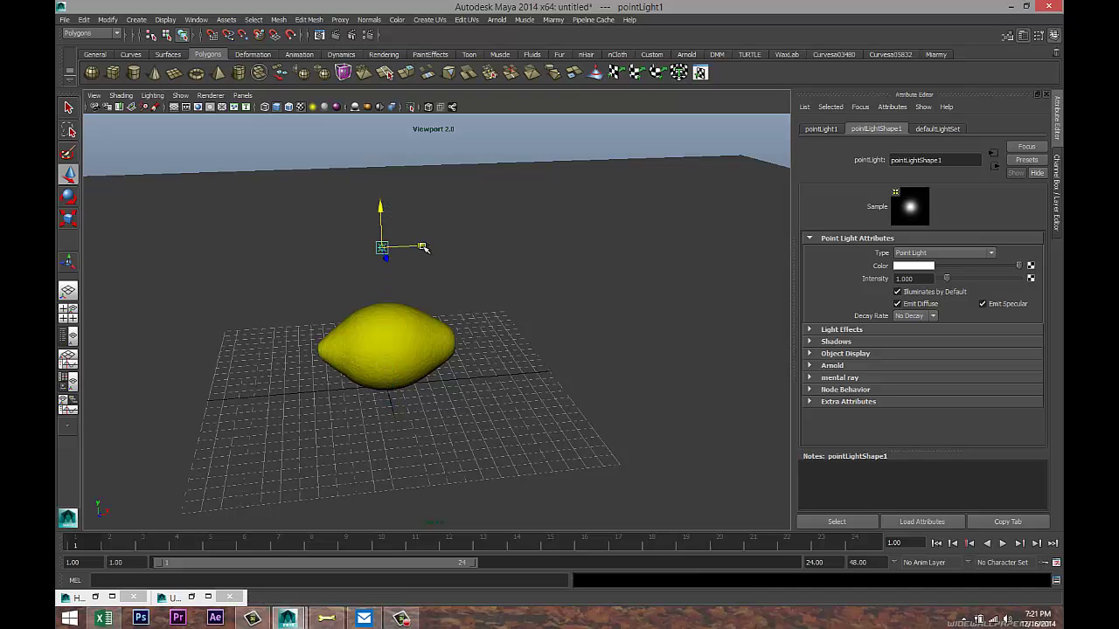
left_click_drag(427, 251, 543, 239)
left_click_drag(499, 330, 500, 362, "alt")
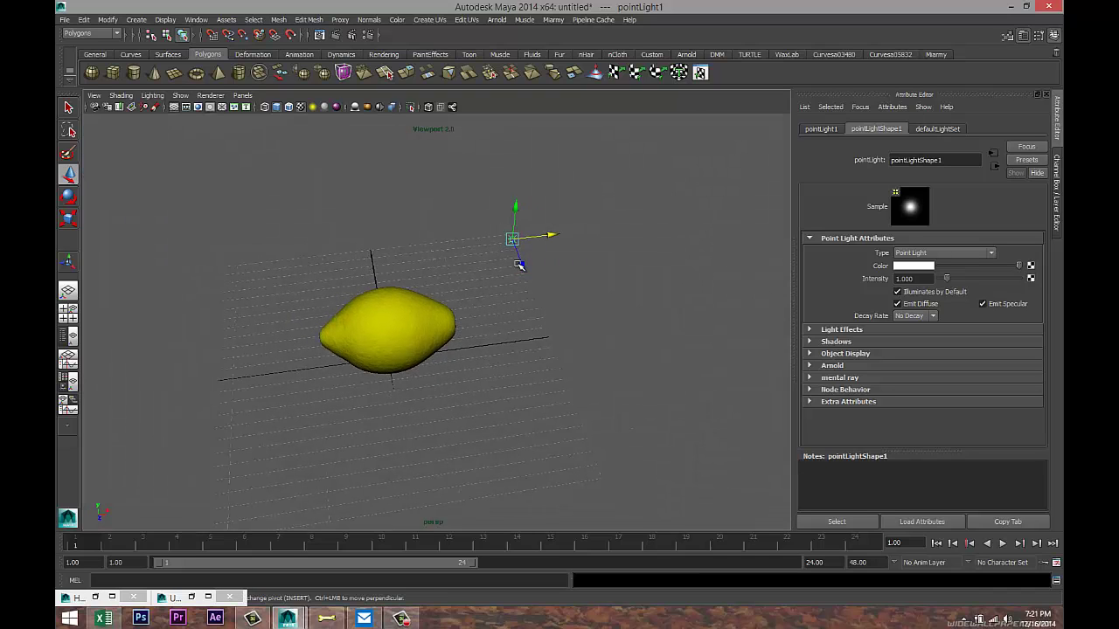
left_click_drag(522, 267, 551, 353)
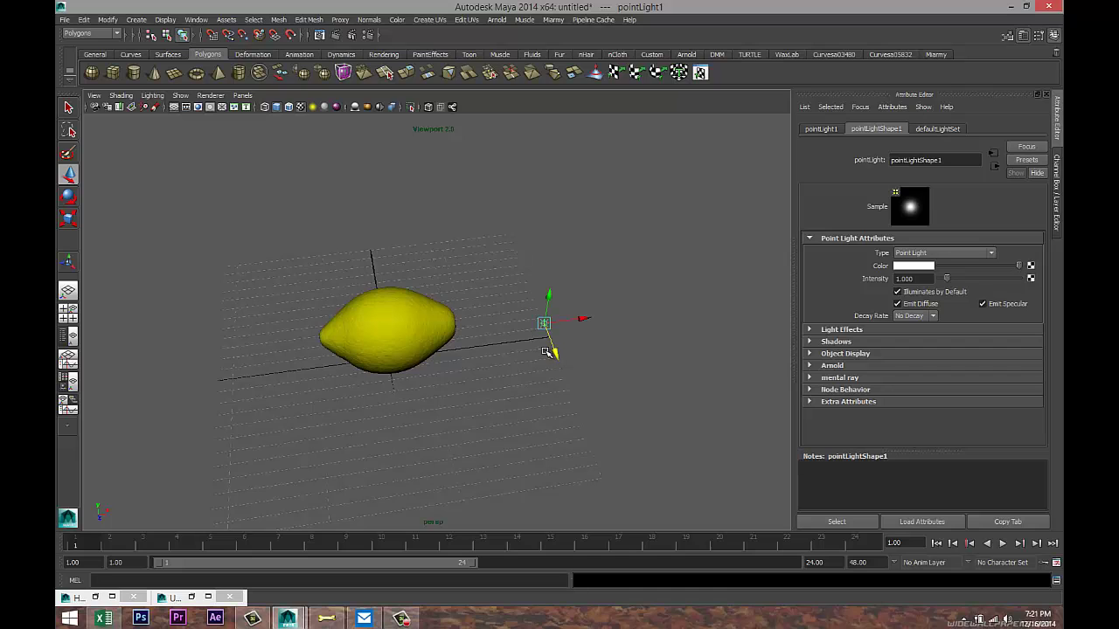
key("7")
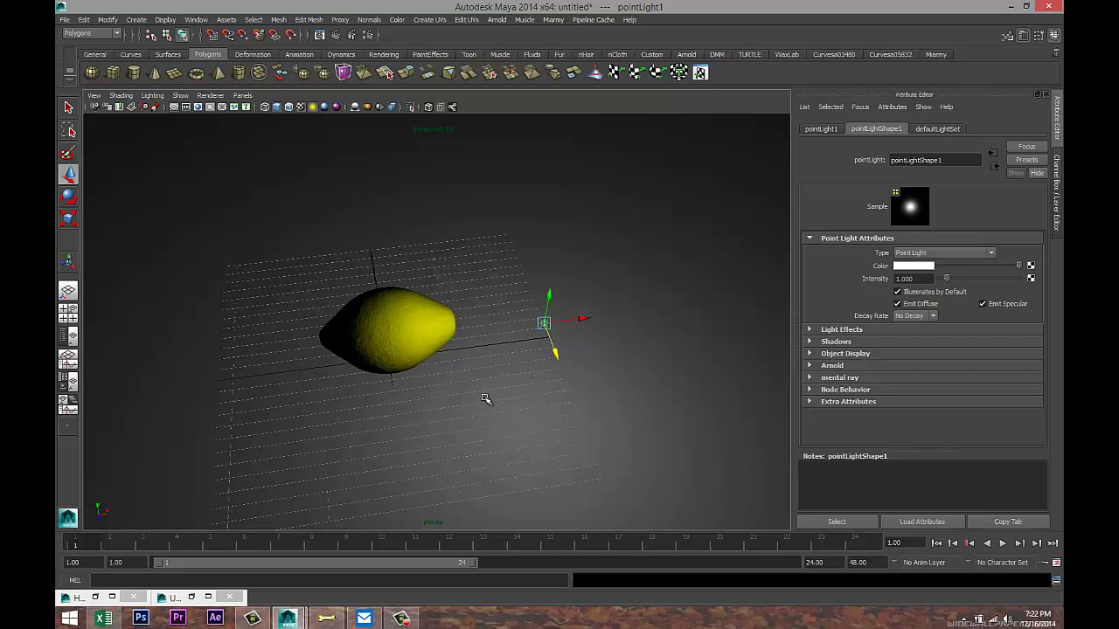
- Duplicate the point light and move the copy to the opposite end of the lemon, raised above it
key("ctrl+d")
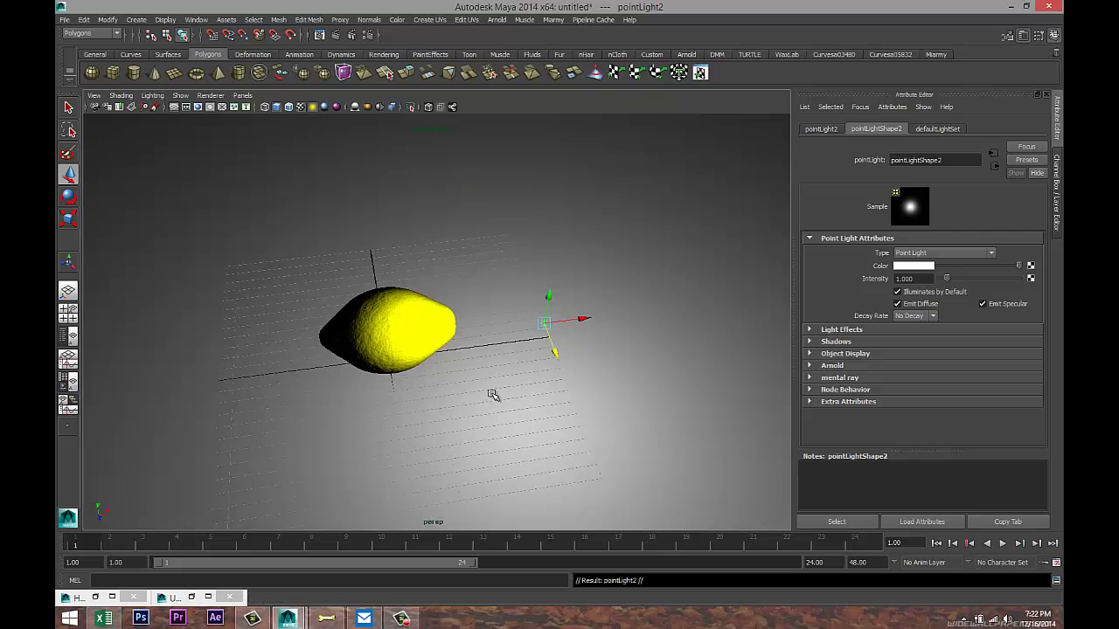
left_click_drag(589, 323, 203, 224)
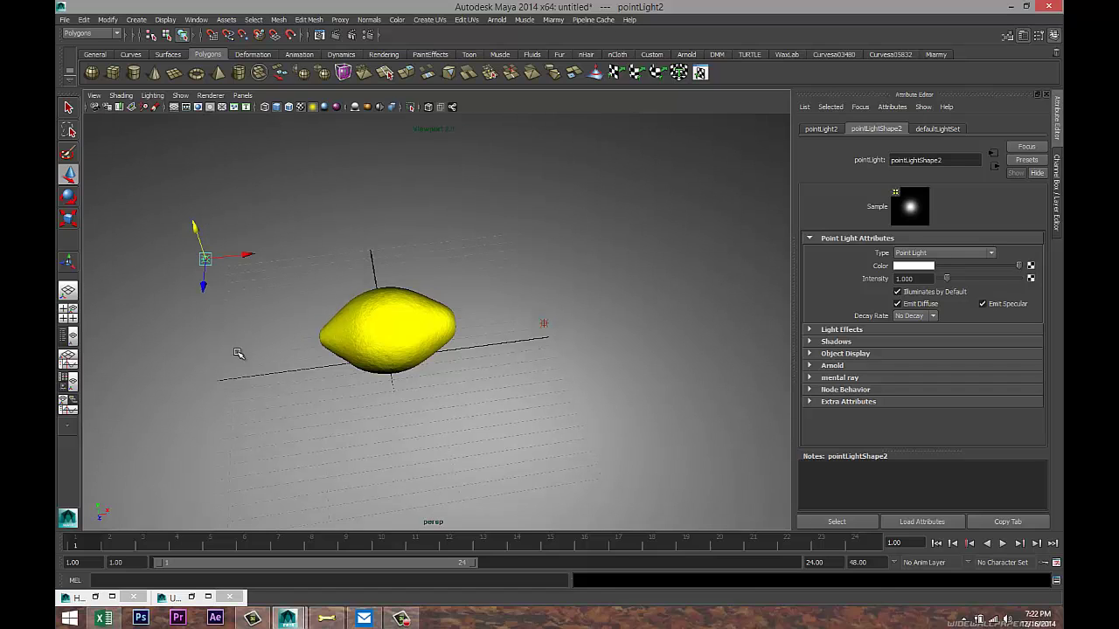
left_click_drag(237, 352, 267, 344, "alt")
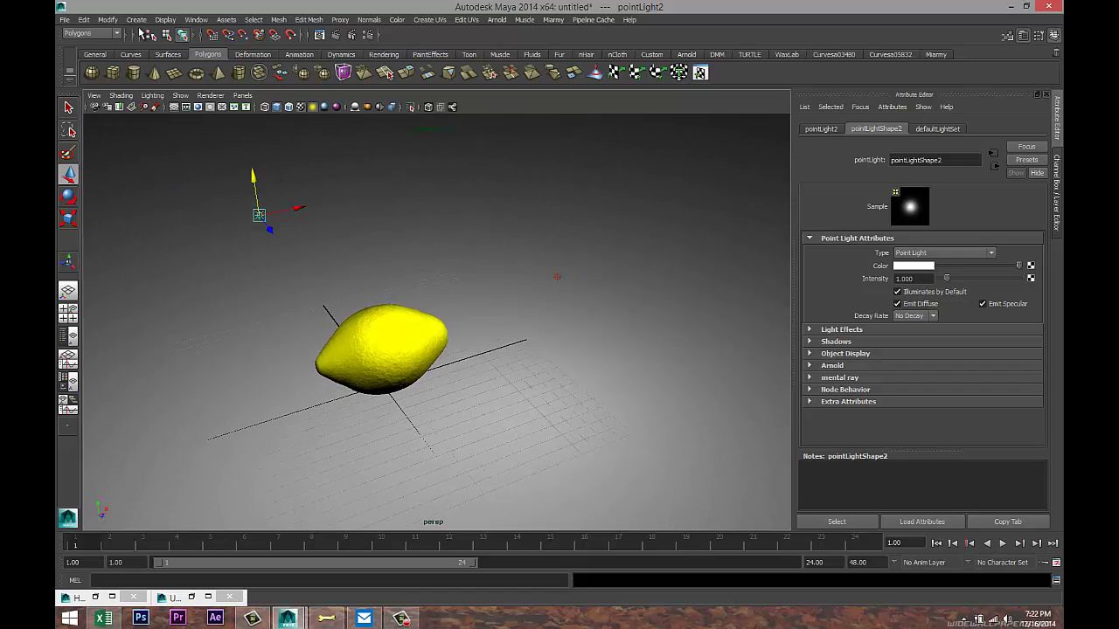
- Create an ambient light, move it behind and above the lemon, and set its intensity to 0.1
left_click(137, 21)
mouse_move(175, 72)
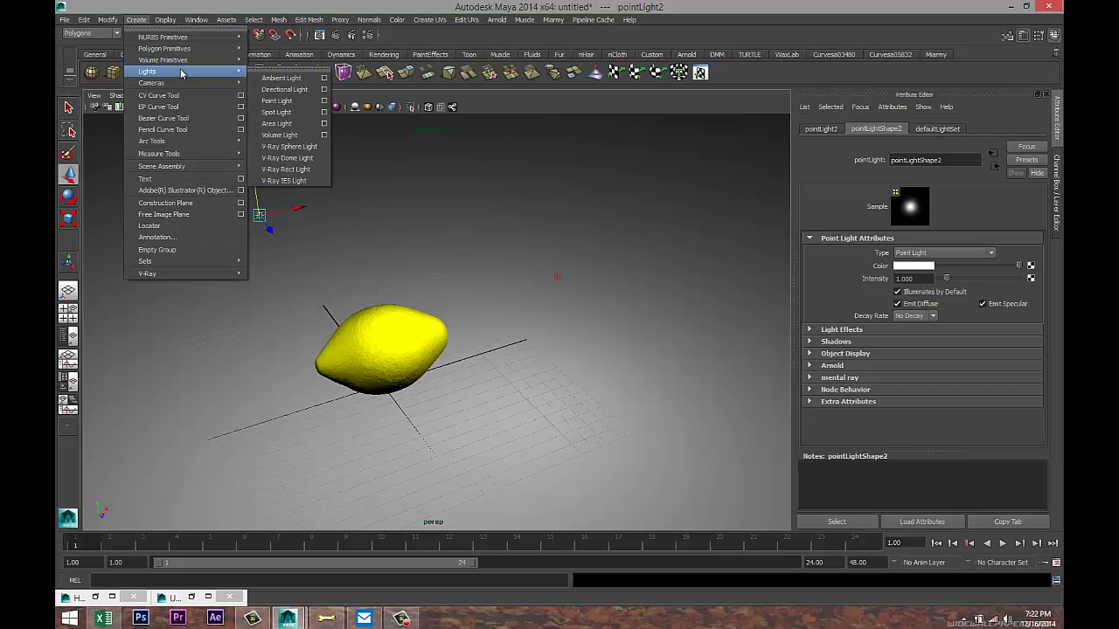
left_click(278, 78)
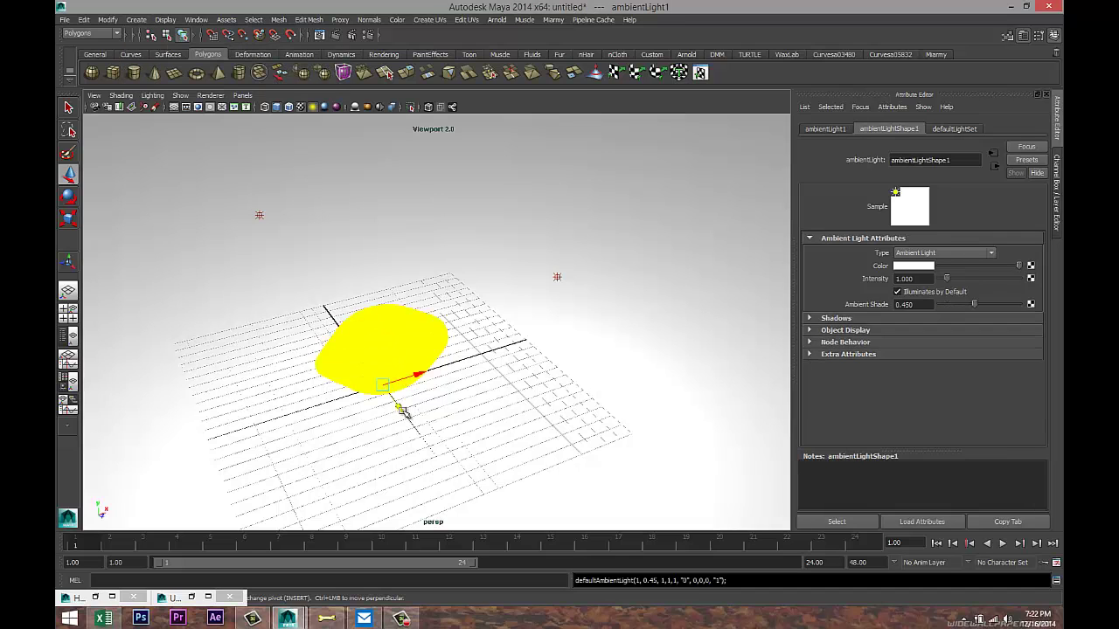
left_click_drag(402, 411, 277, 189)
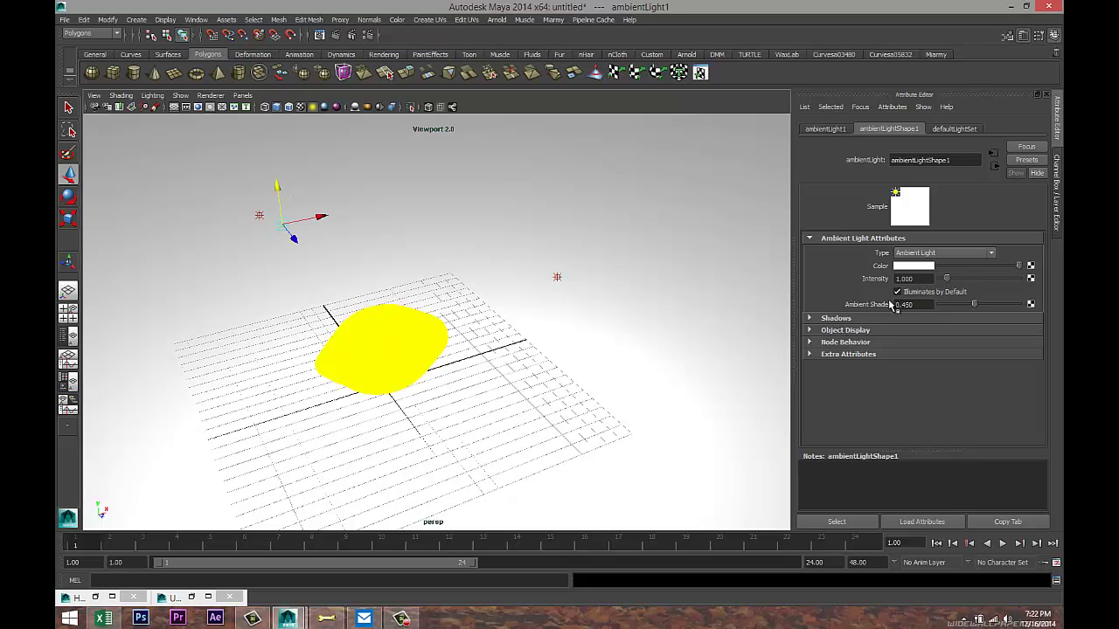
left_click(922, 278)
key("Return")
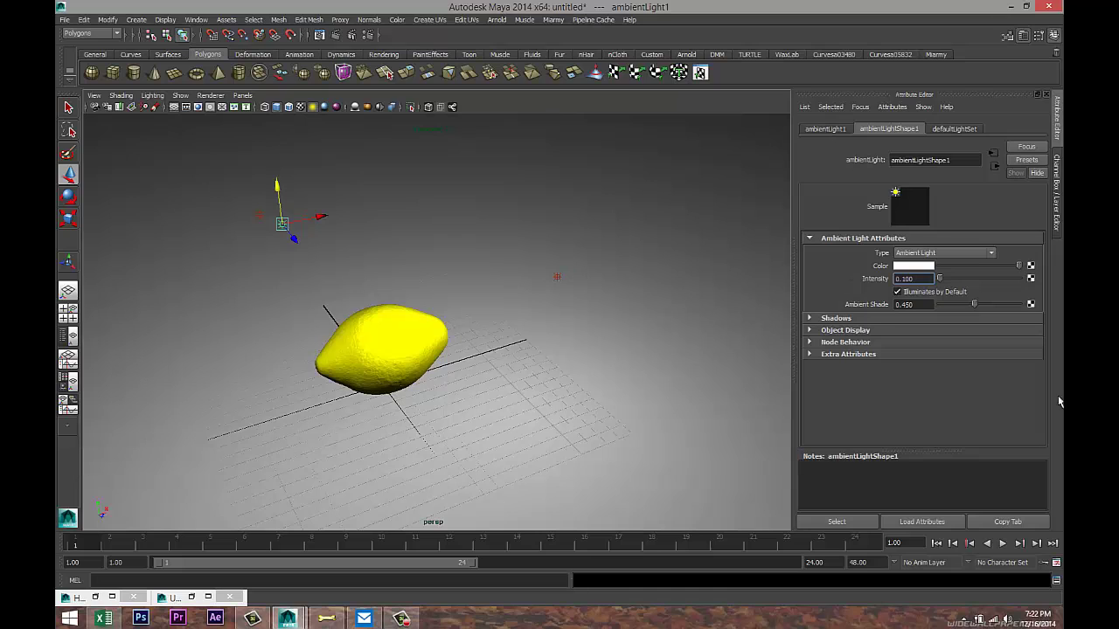
- Enable ray trace shadows for the ambient light
scroll(502, 403, "up", 2)
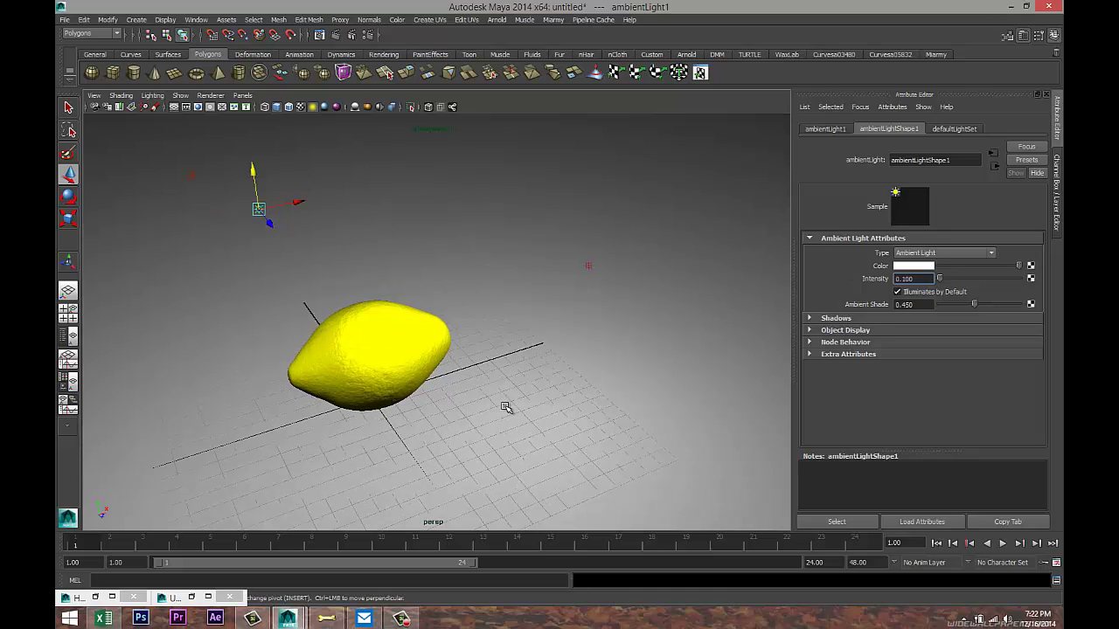
left_click(810, 318)
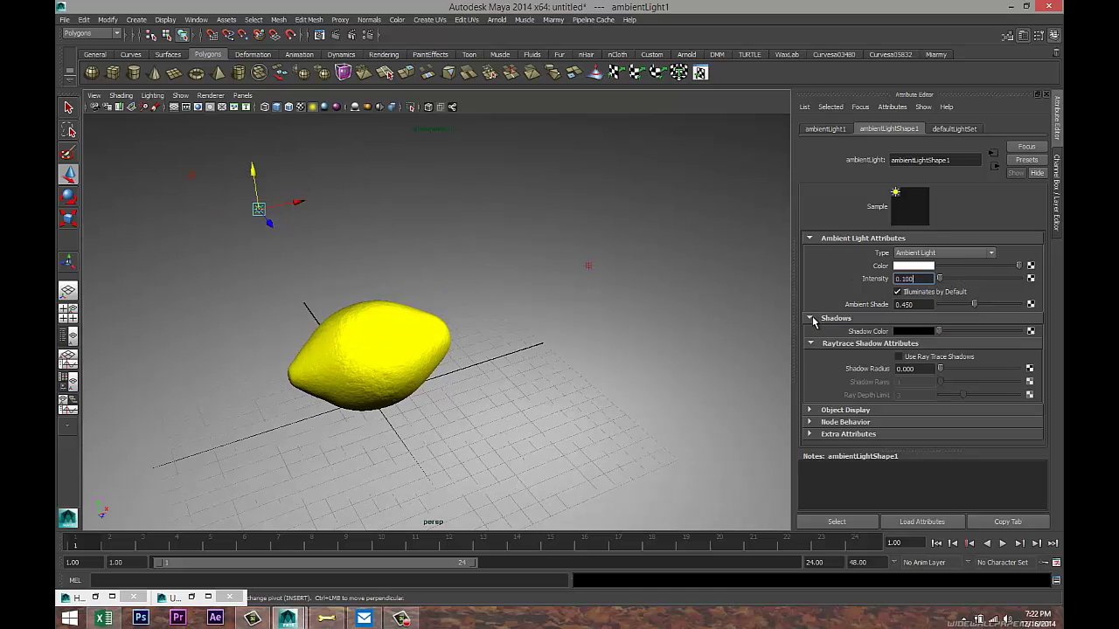
left_click(898, 357)
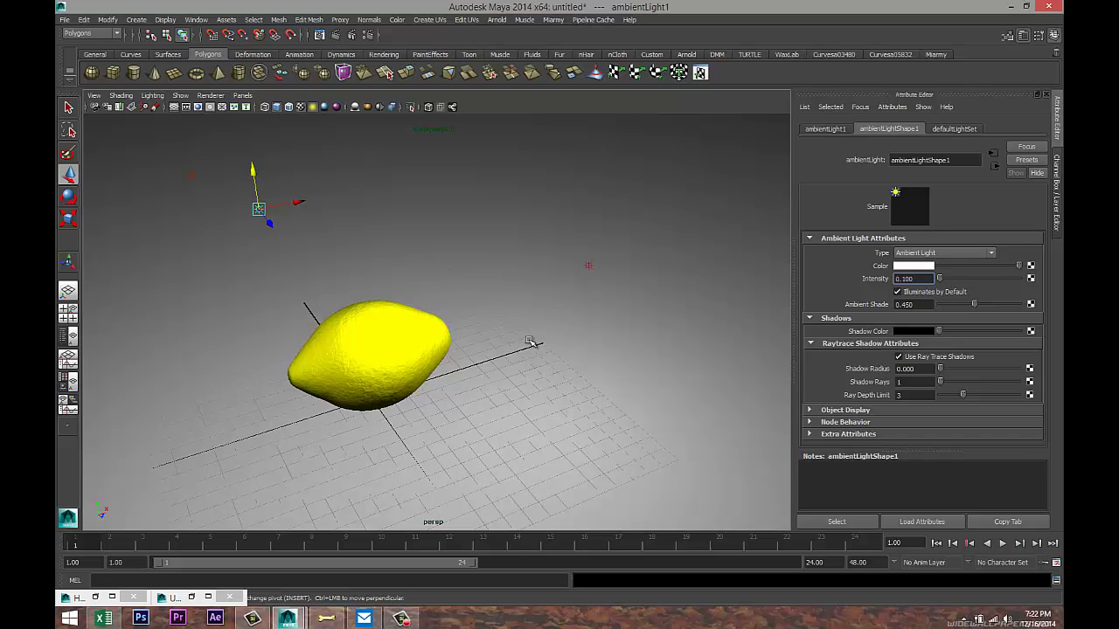
mouse_move(529, 344)
left_mouse_down("alt")
mouse_move(499, 335)
mouse_move(506, 347)
left_mouse_up("alt")
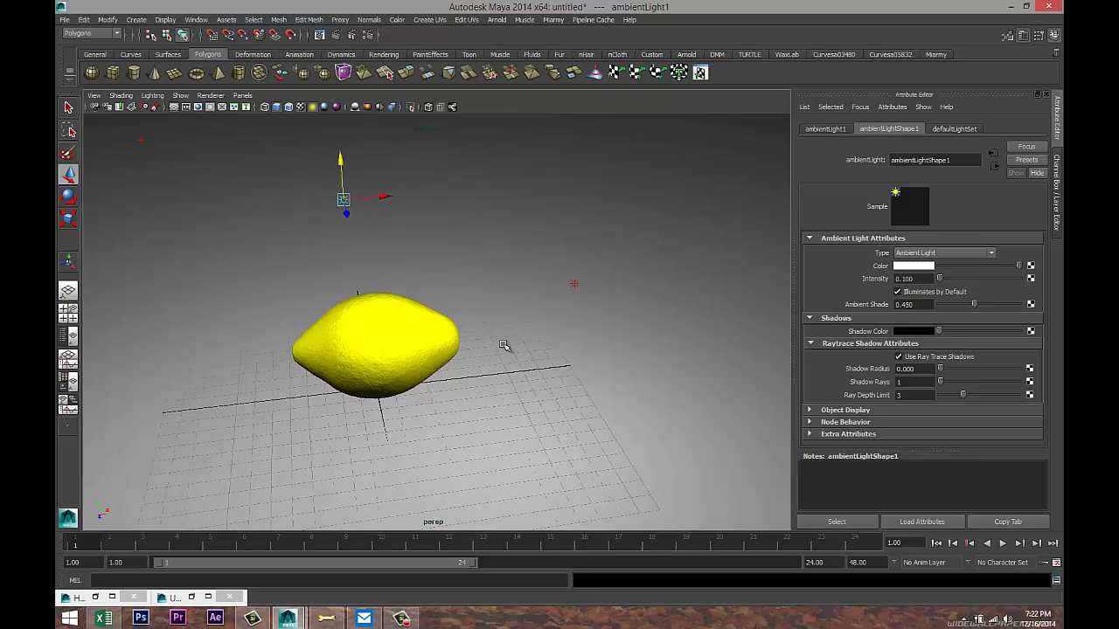
- Switch to the Dynamics menu set and make the ground plane a passive rigid body
left_click(117, 33)
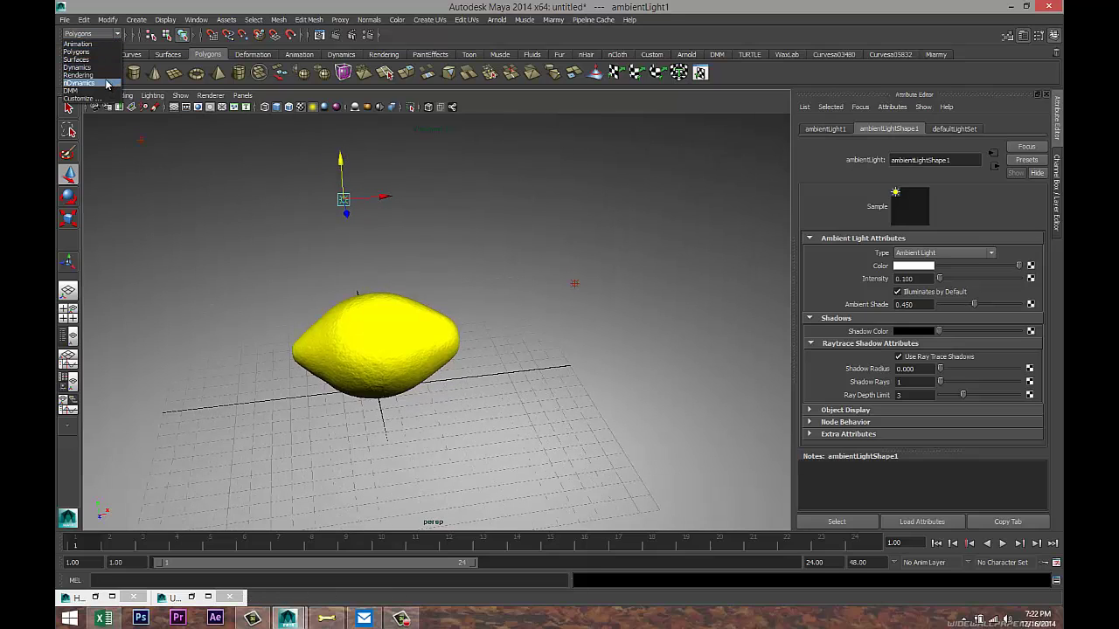
left_click(109, 68)
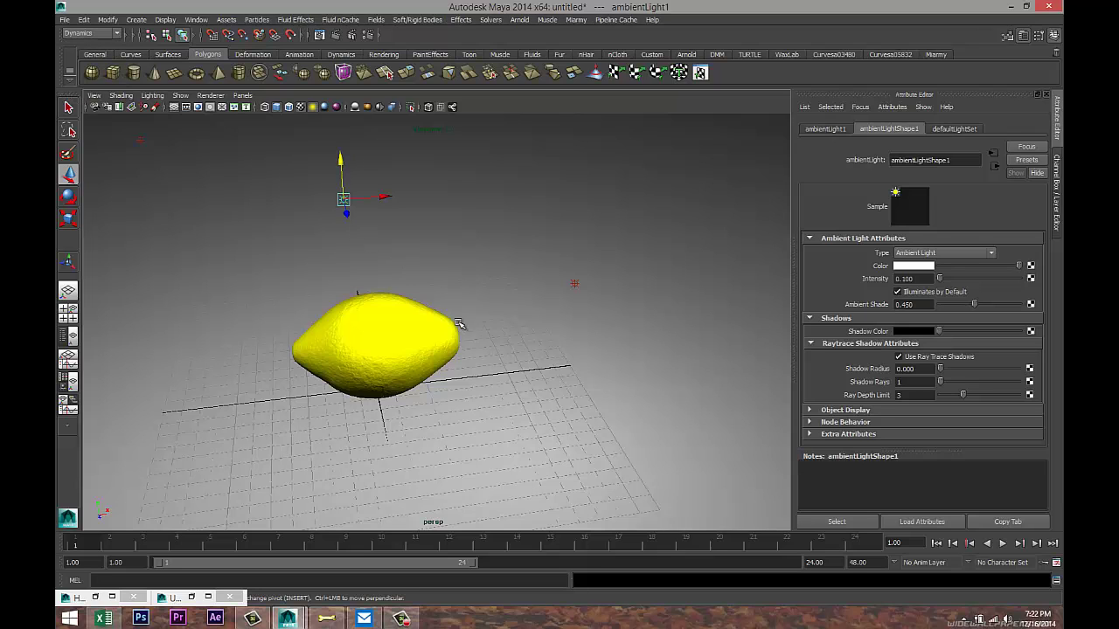
right_click_drag(572, 375, 604, 347, "alt")
left_click(595, 137)
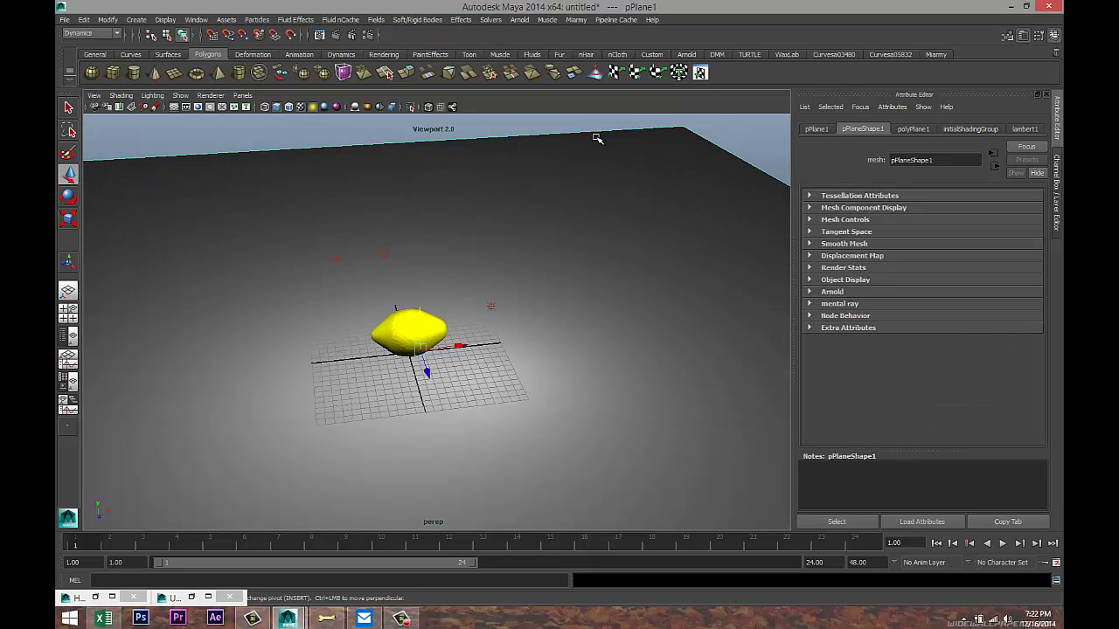
left_click(418, 20)
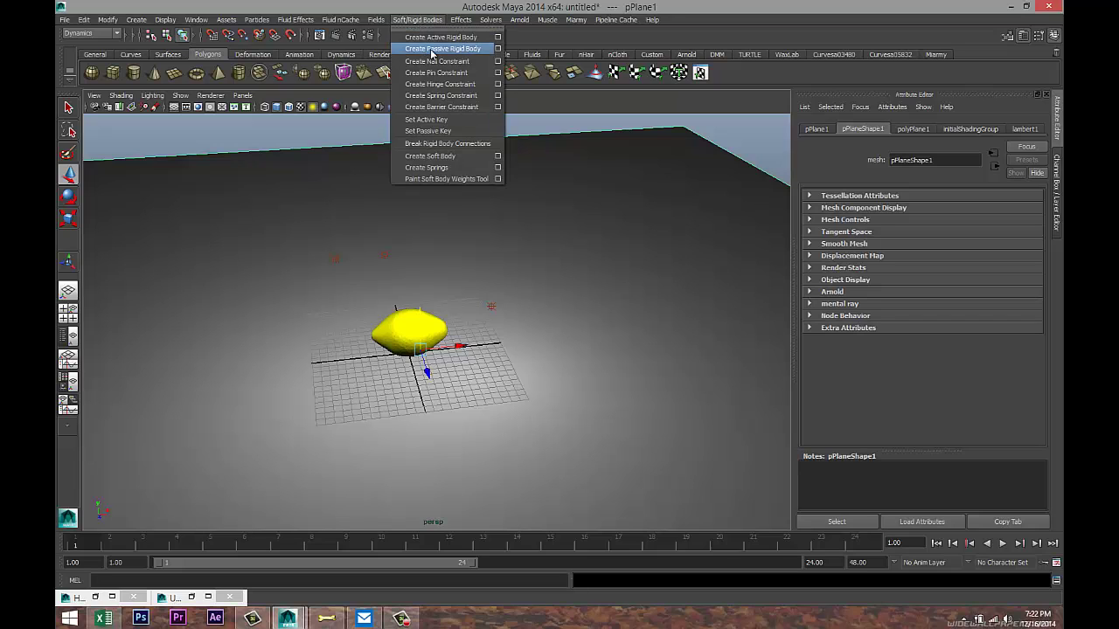
left_click(429, 48)
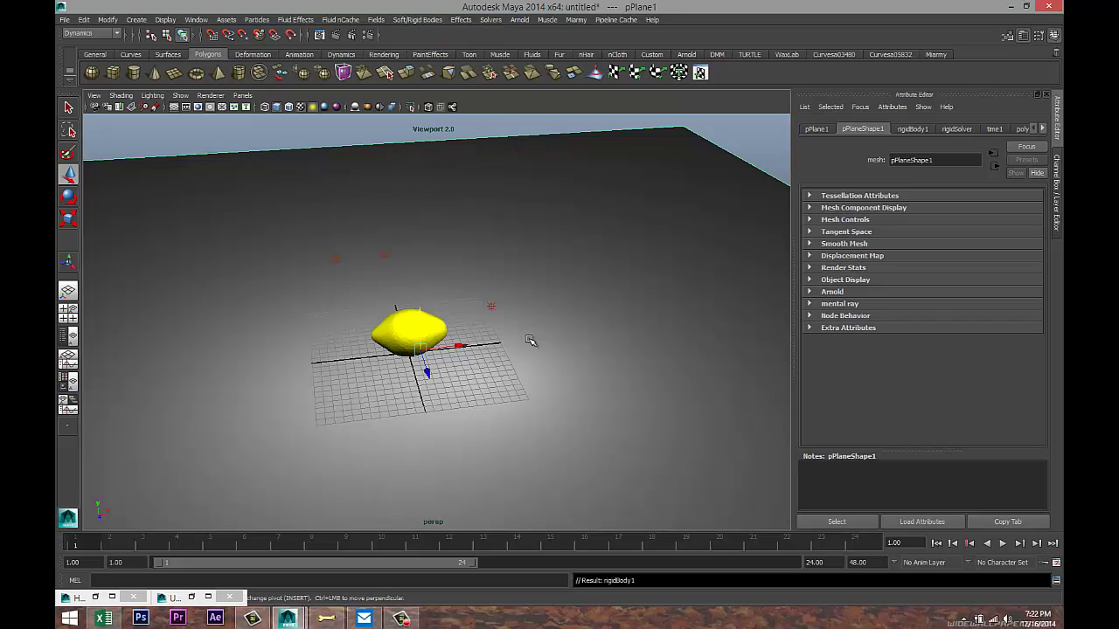
- Select both lemon halves and make them active rigid bodies
right_click_drag(529, 342, 454, 372, "alt")
left_click(262, 355)
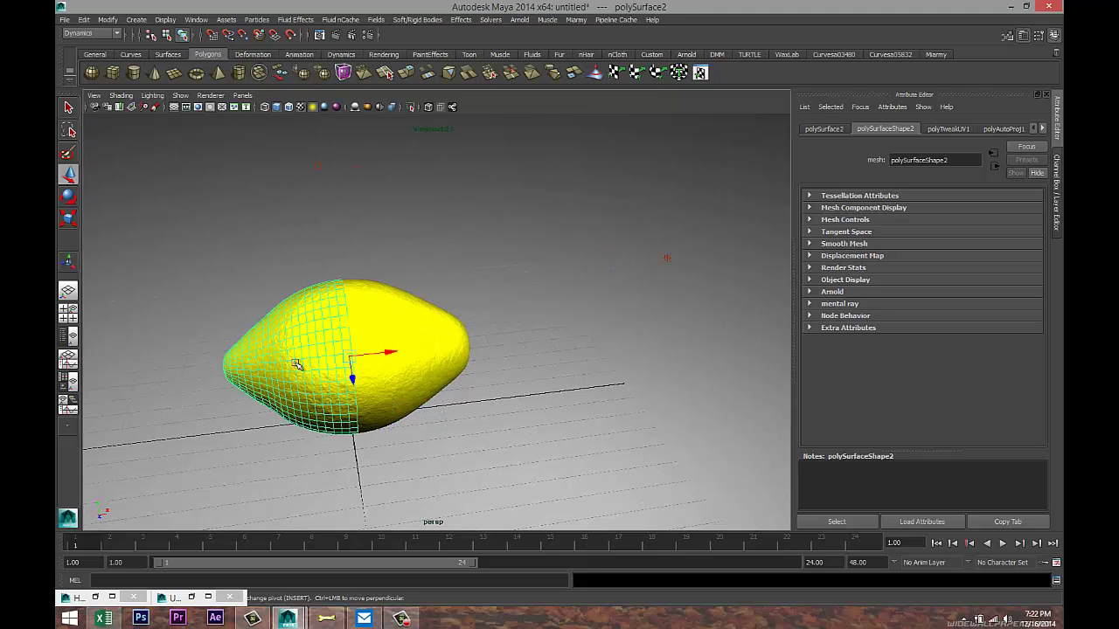
left_click(429, 20)
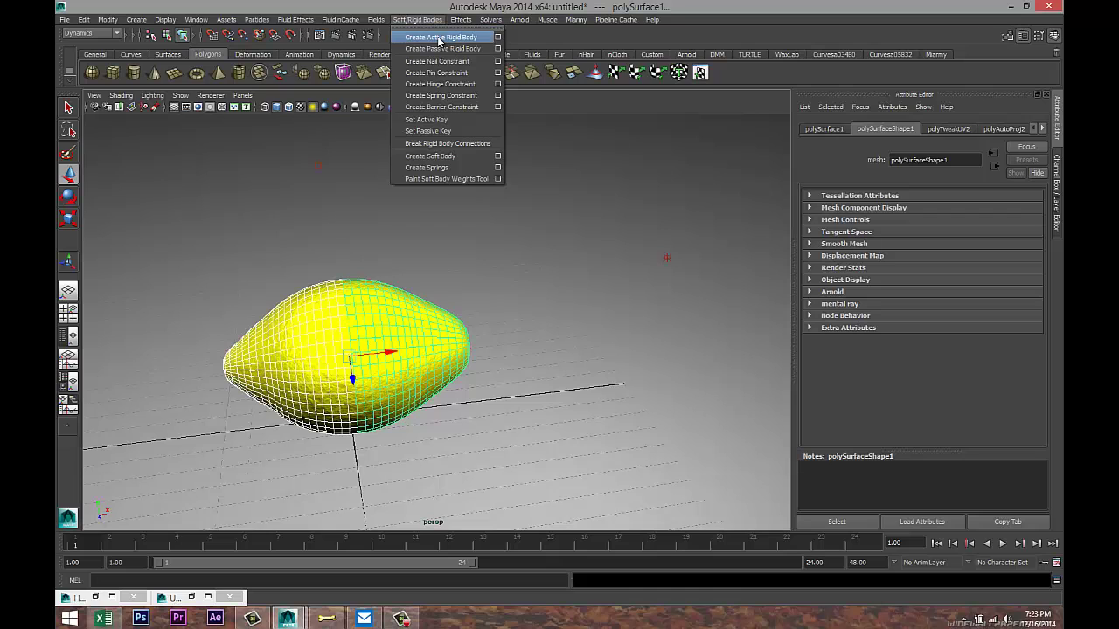
left_click(439, 39)
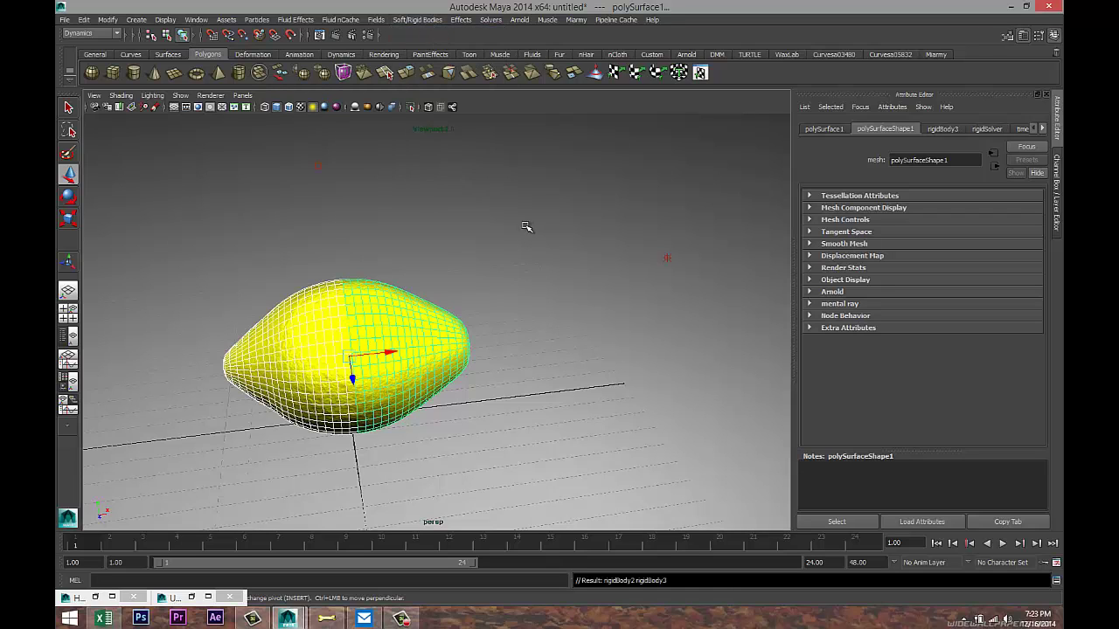
- Reselect both lemon halves and apply a gravity field to them
scroll(538, 241, "down", 4)
left_click(546, 258)
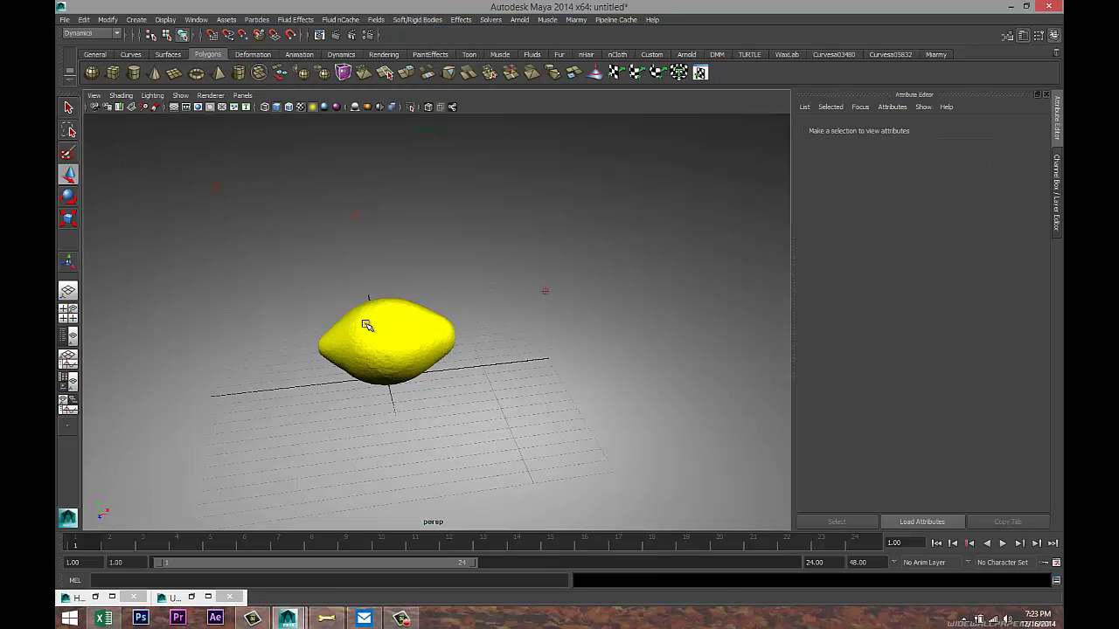
left_click(370, 320)
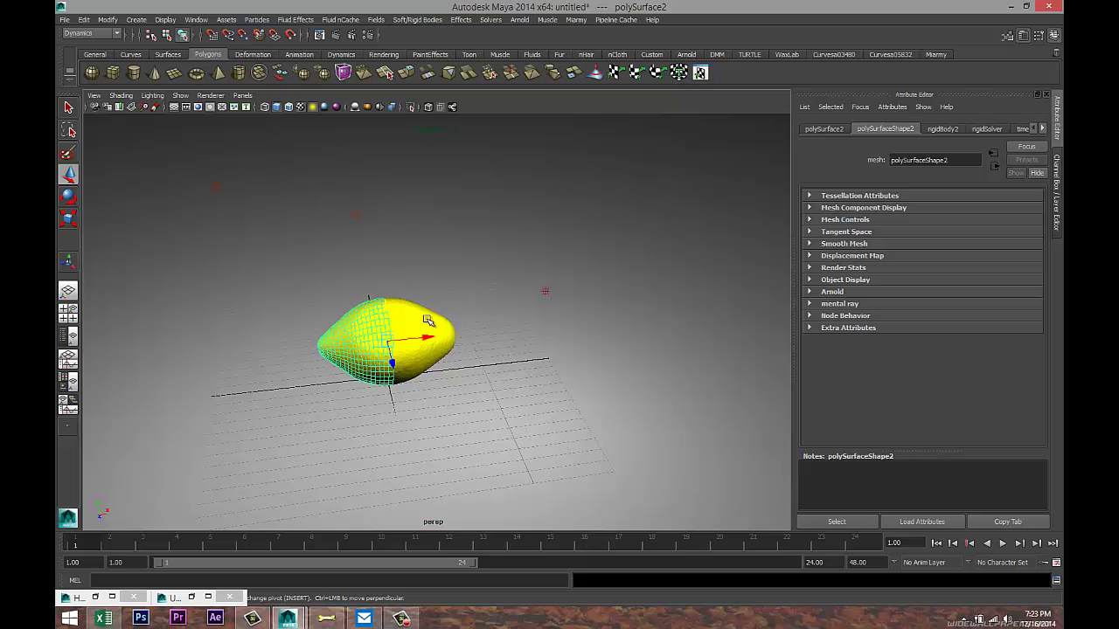
left_click(374, 20)
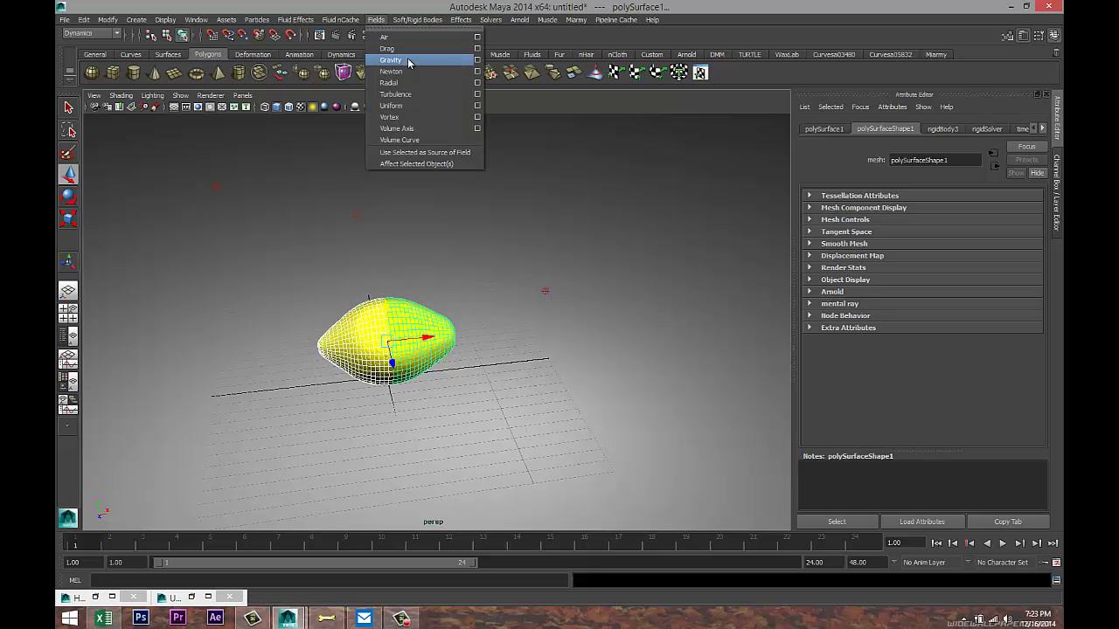
left_click(408, 61)
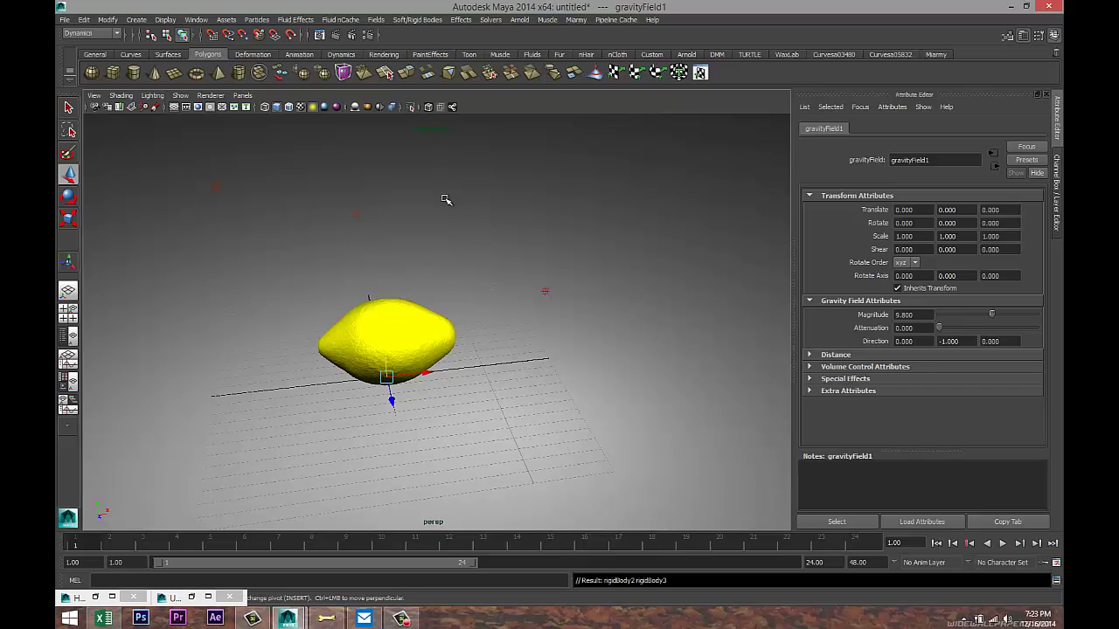
- Extend the playback range so that it ends at frame 500
double_click(839, 563)
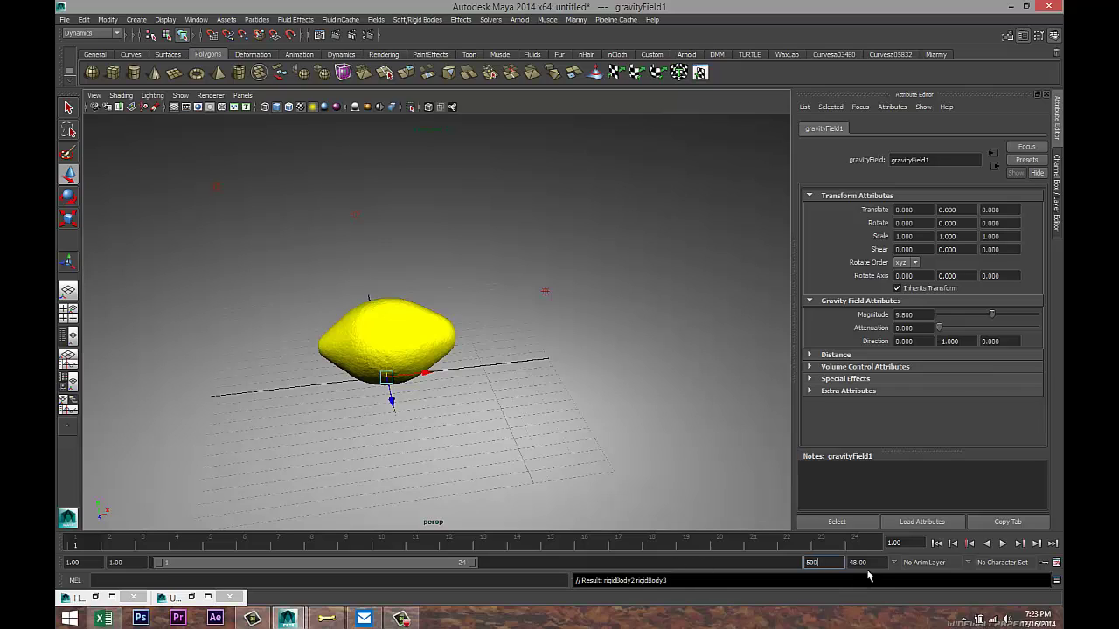
type("500")
key("Tab")
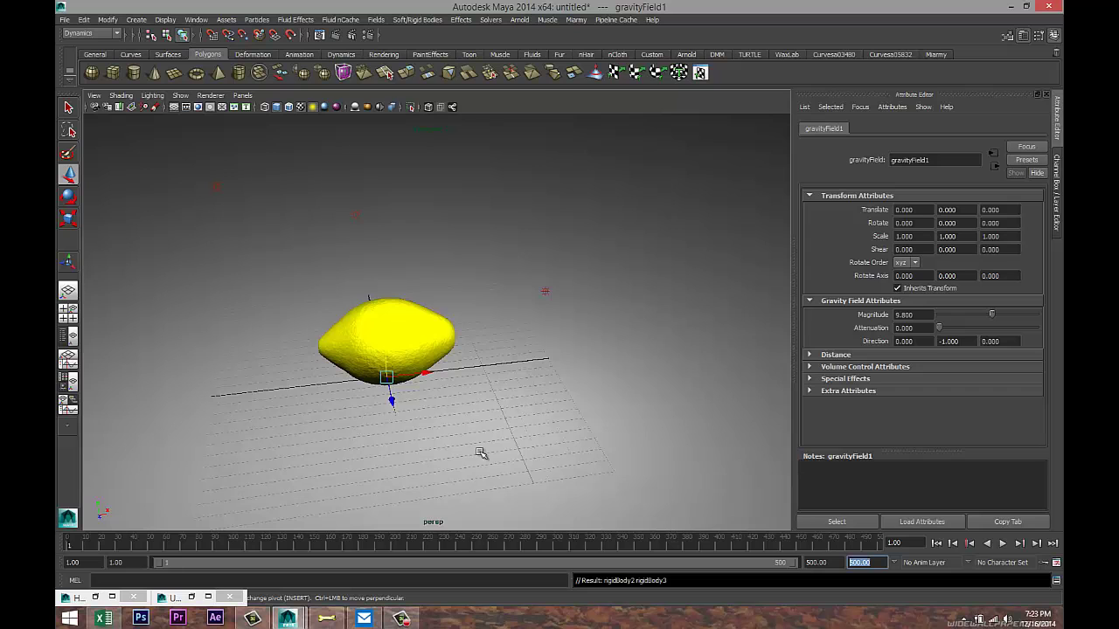
- Play the rigid-body simulation from the first frame, stop it, and rewind to frame 1
scroll(482, 449, "up", 5)
left_click_drag(467, 462, 525, 394, "alt")
scroll(520, 357, "down", 4)
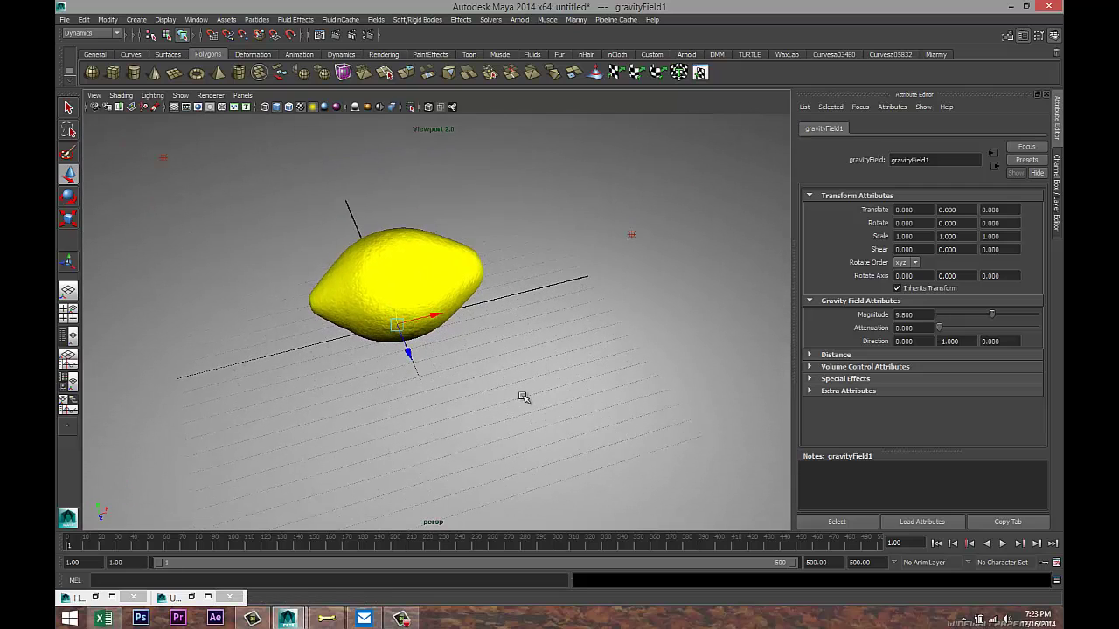
left_click(936, 543)
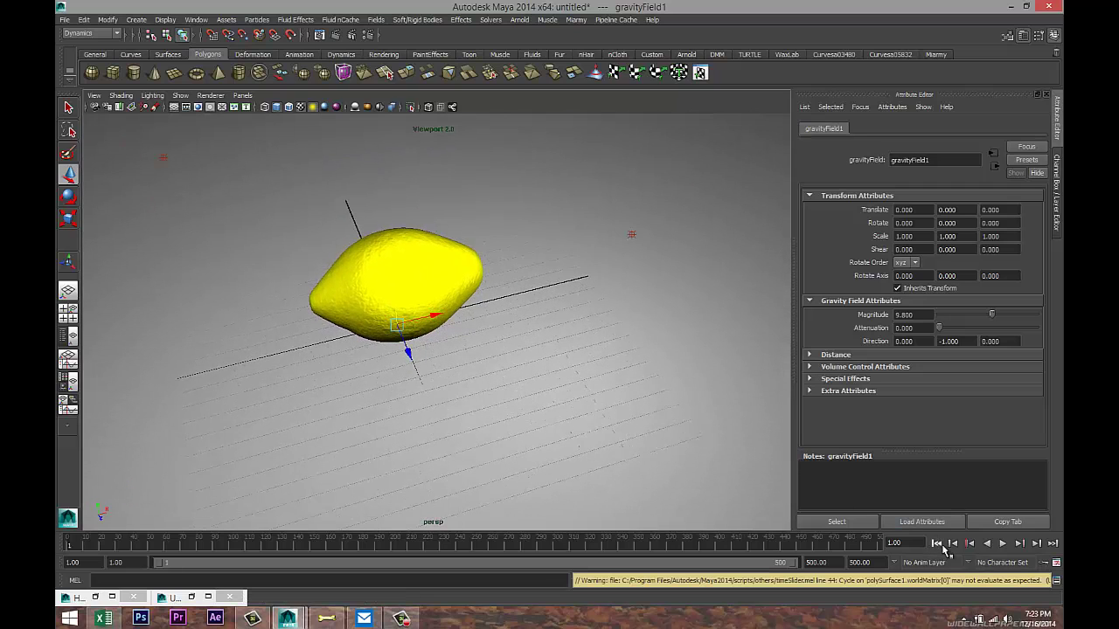
left_click(1003, 543)
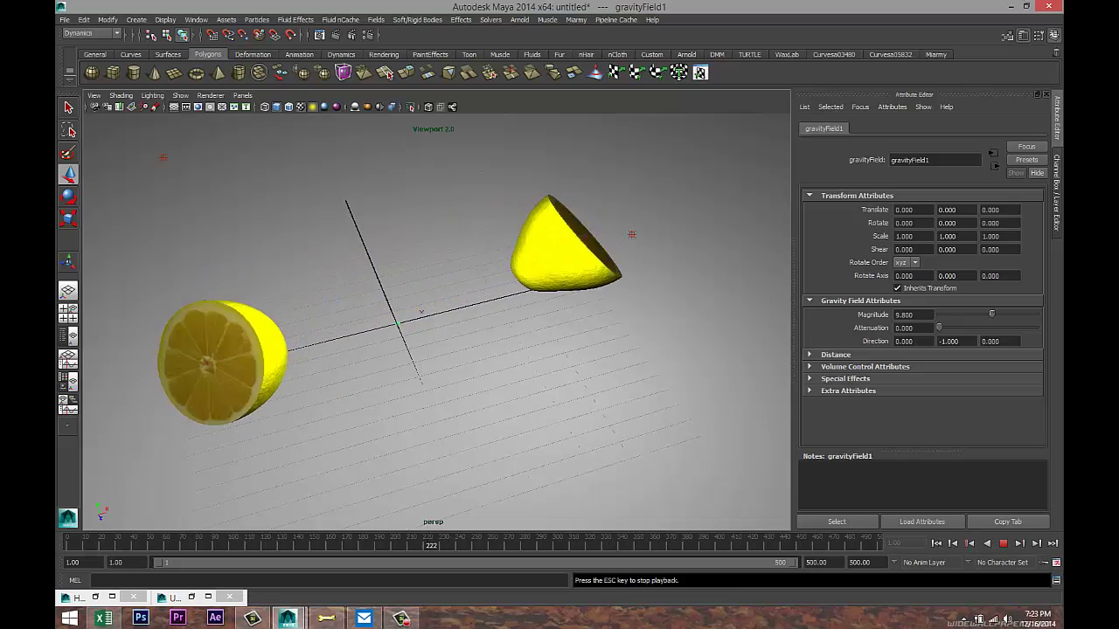
left_click(1004, 544)
left_click(936, 543)
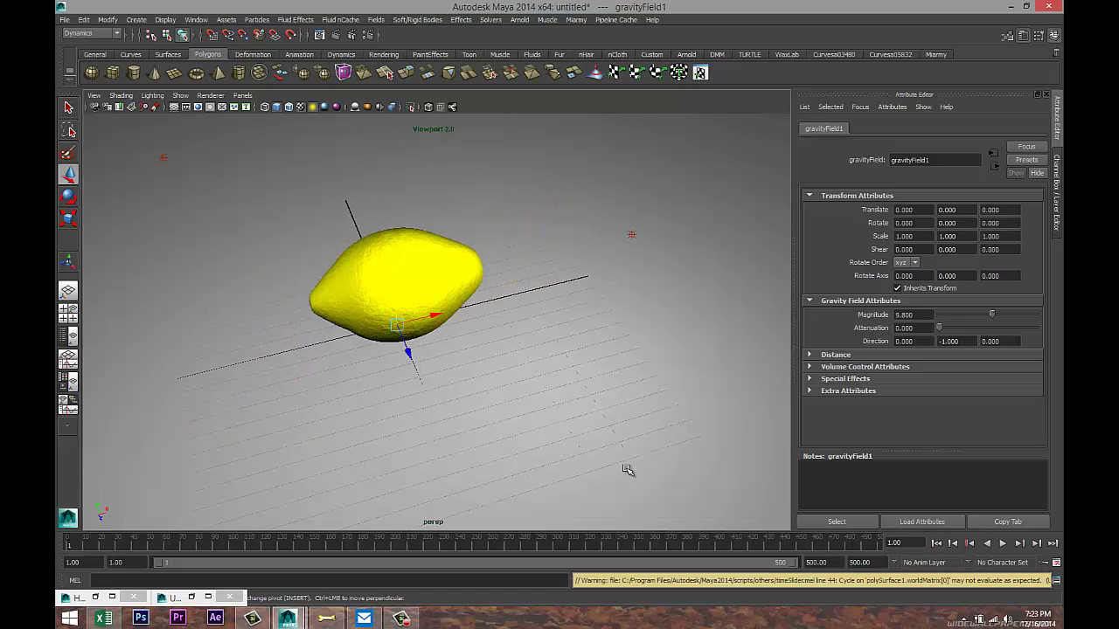
- Replay the simulation in a closer, lower view, inspect the separated lemon halves from another side, and stop playback
scroll(544, 451, "up", 4)
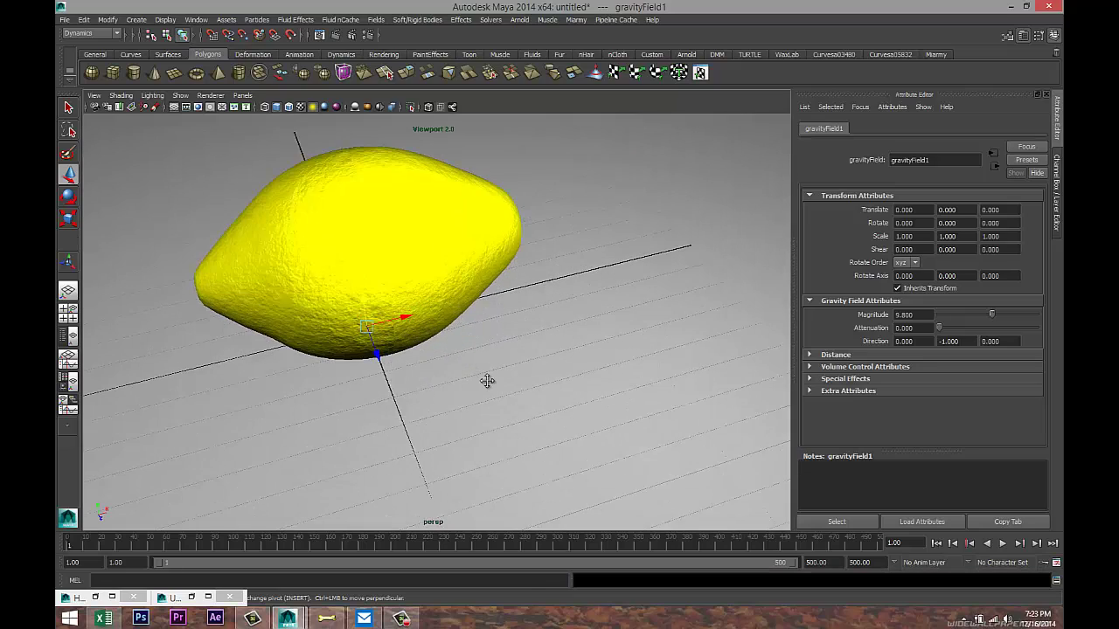
left_click_drag(487, 381, 526, 419, "alt")
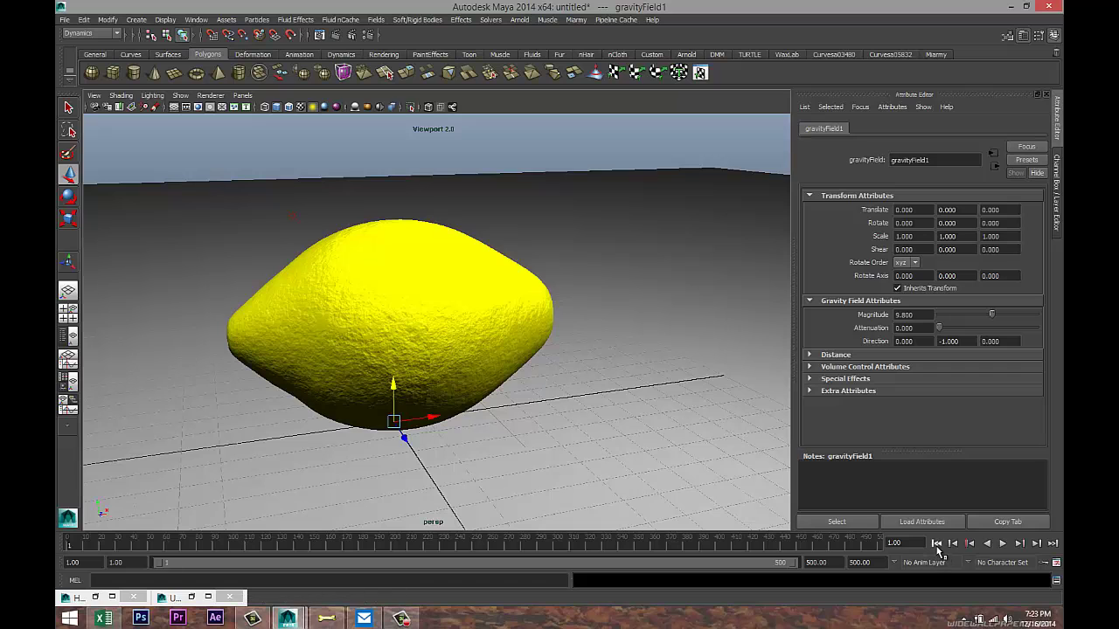
left_click(1003, 544)
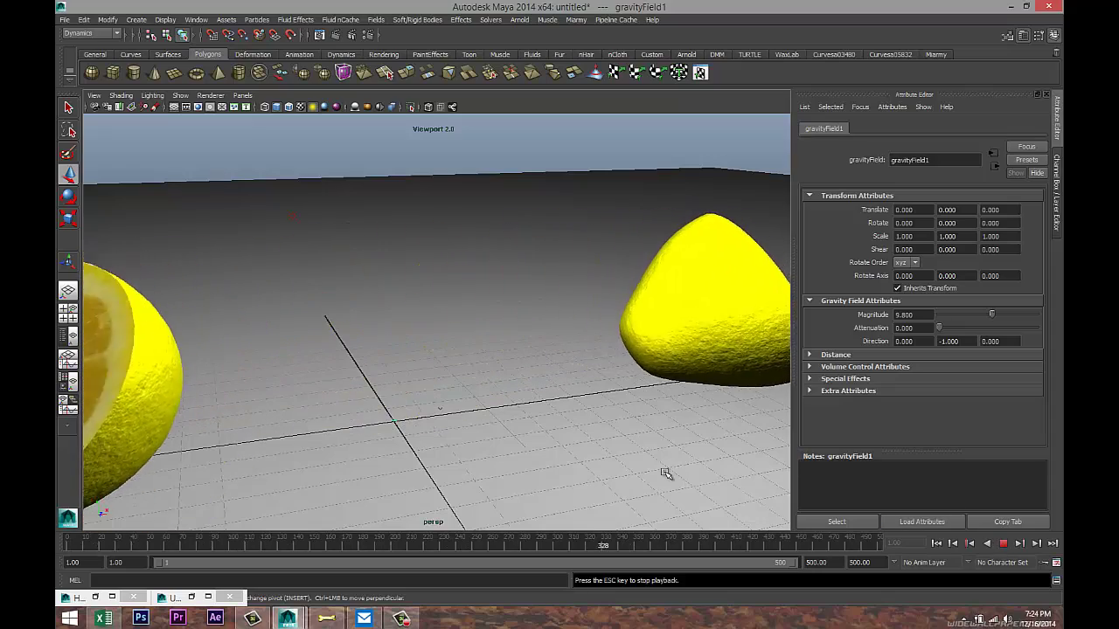
left_click_drag(637, 457, 524, 419, "alt")
middle_click_drag(525, 419, 515, 407, "alt")
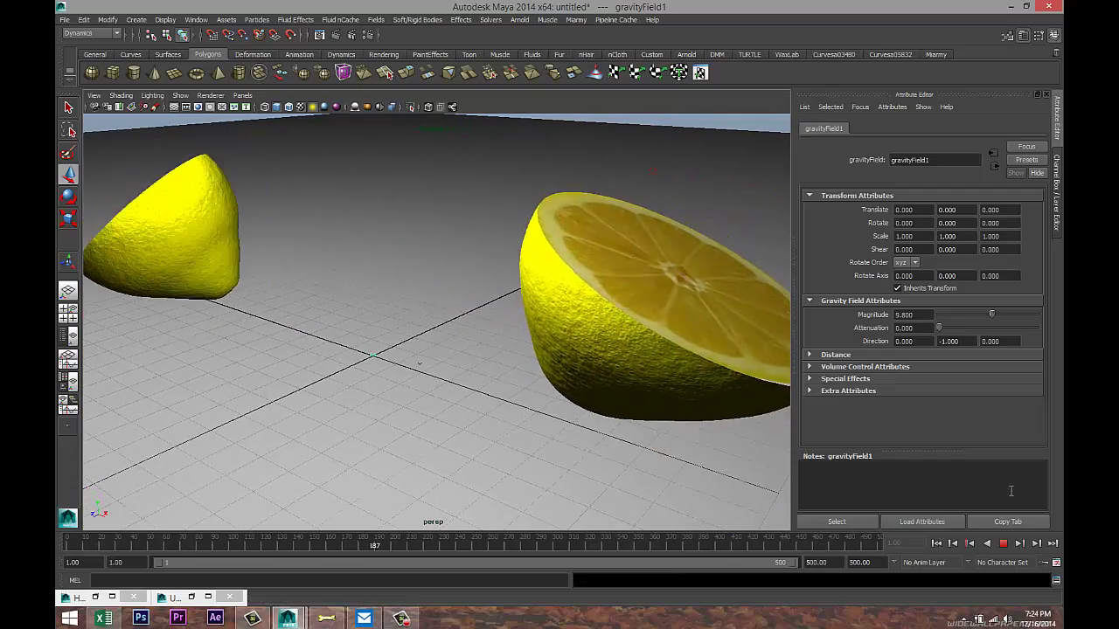
left_click(1005, 543)
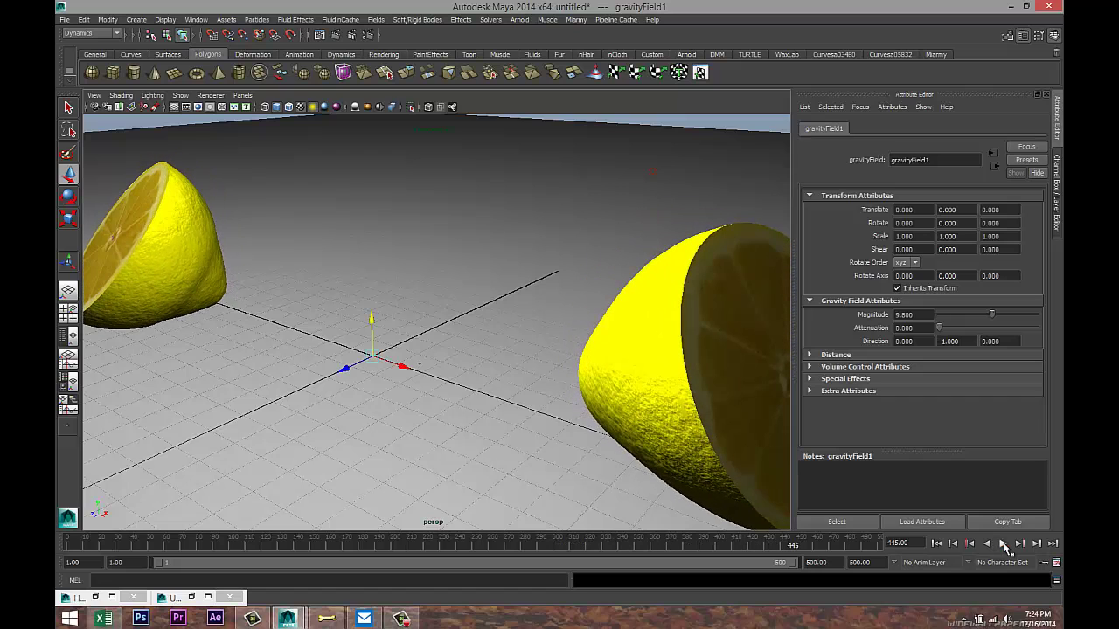